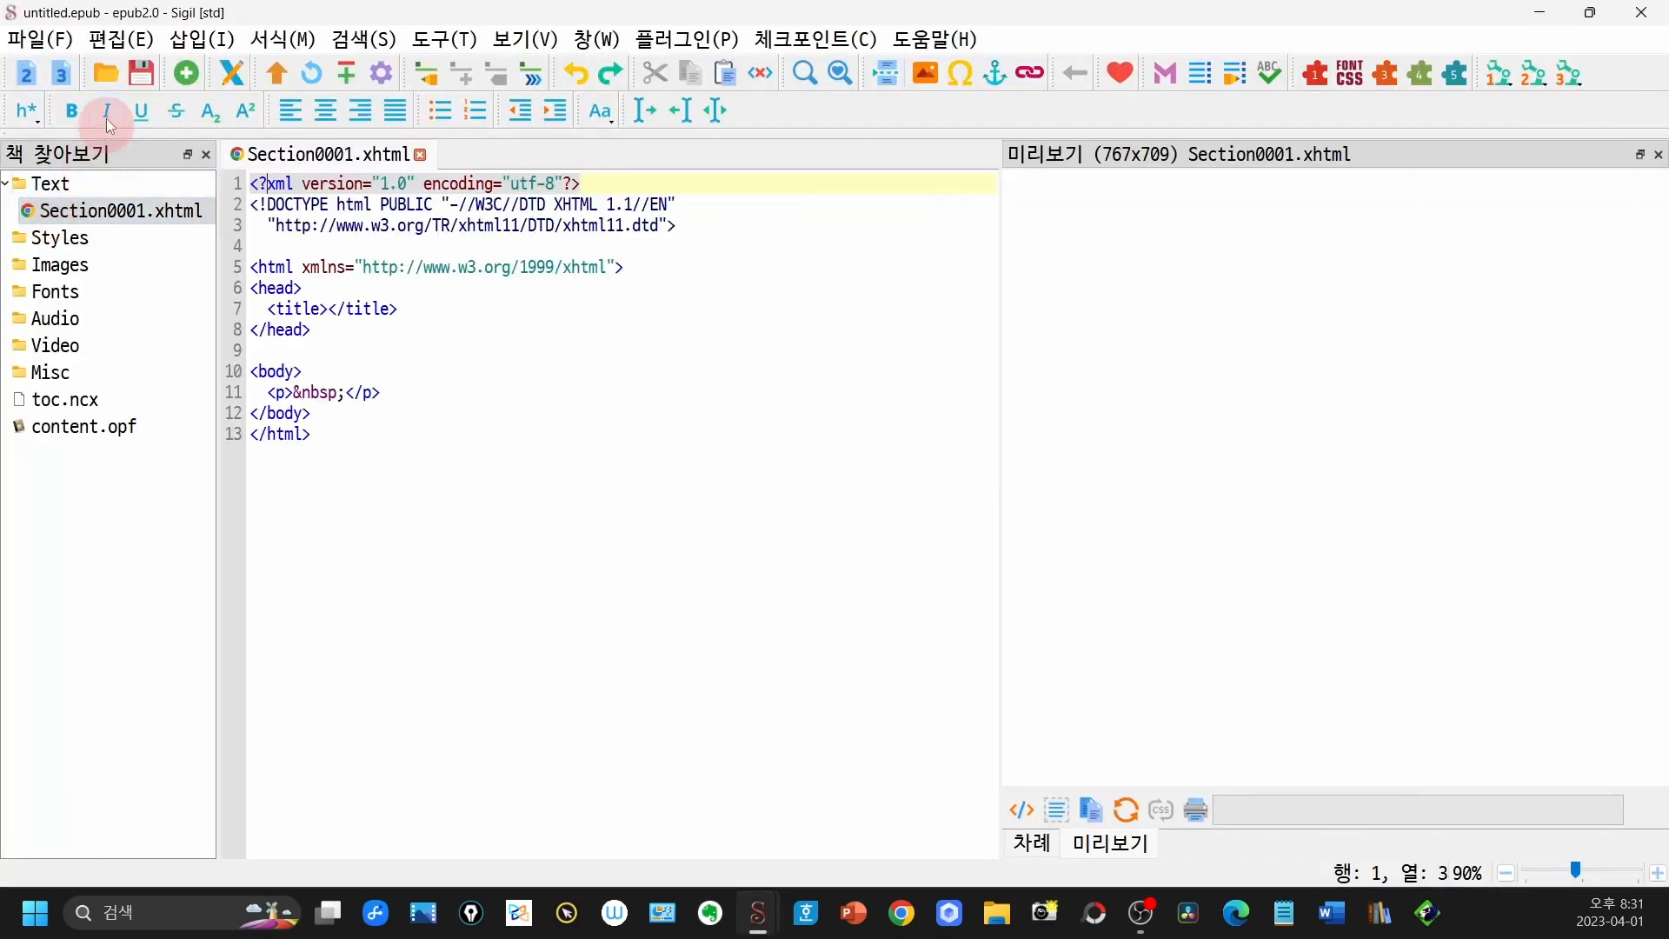
- Open the e-book file 글쓰기.epub from the DUCBAN (G:) drive
left_click(108, 74)
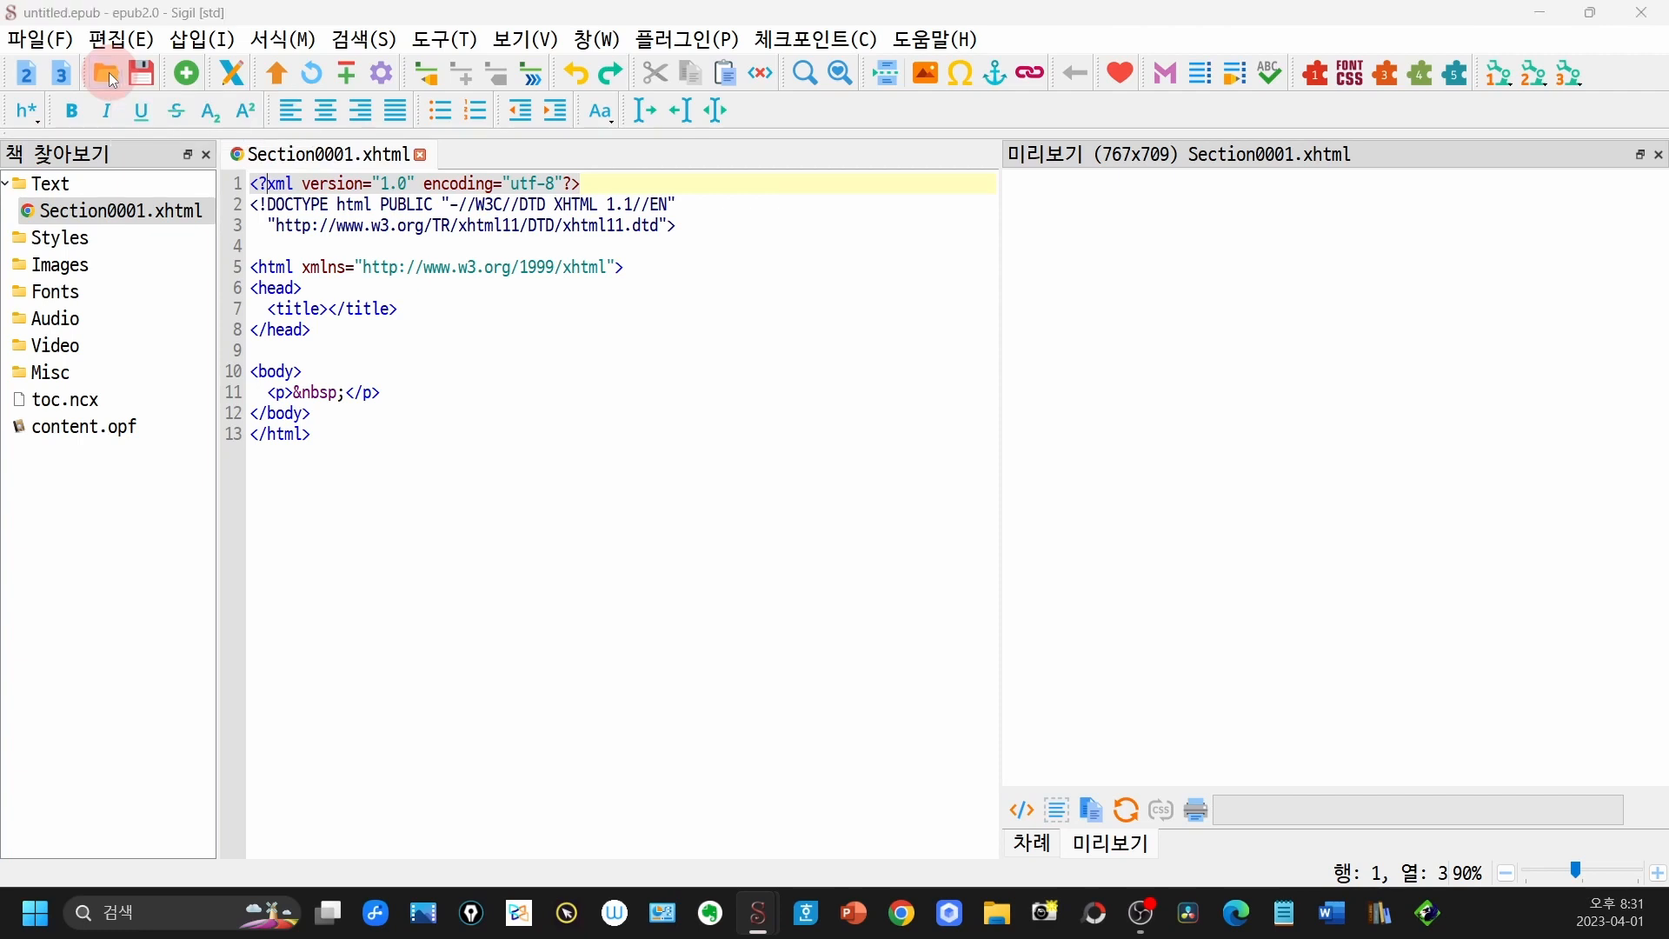
left_click(105, 341)
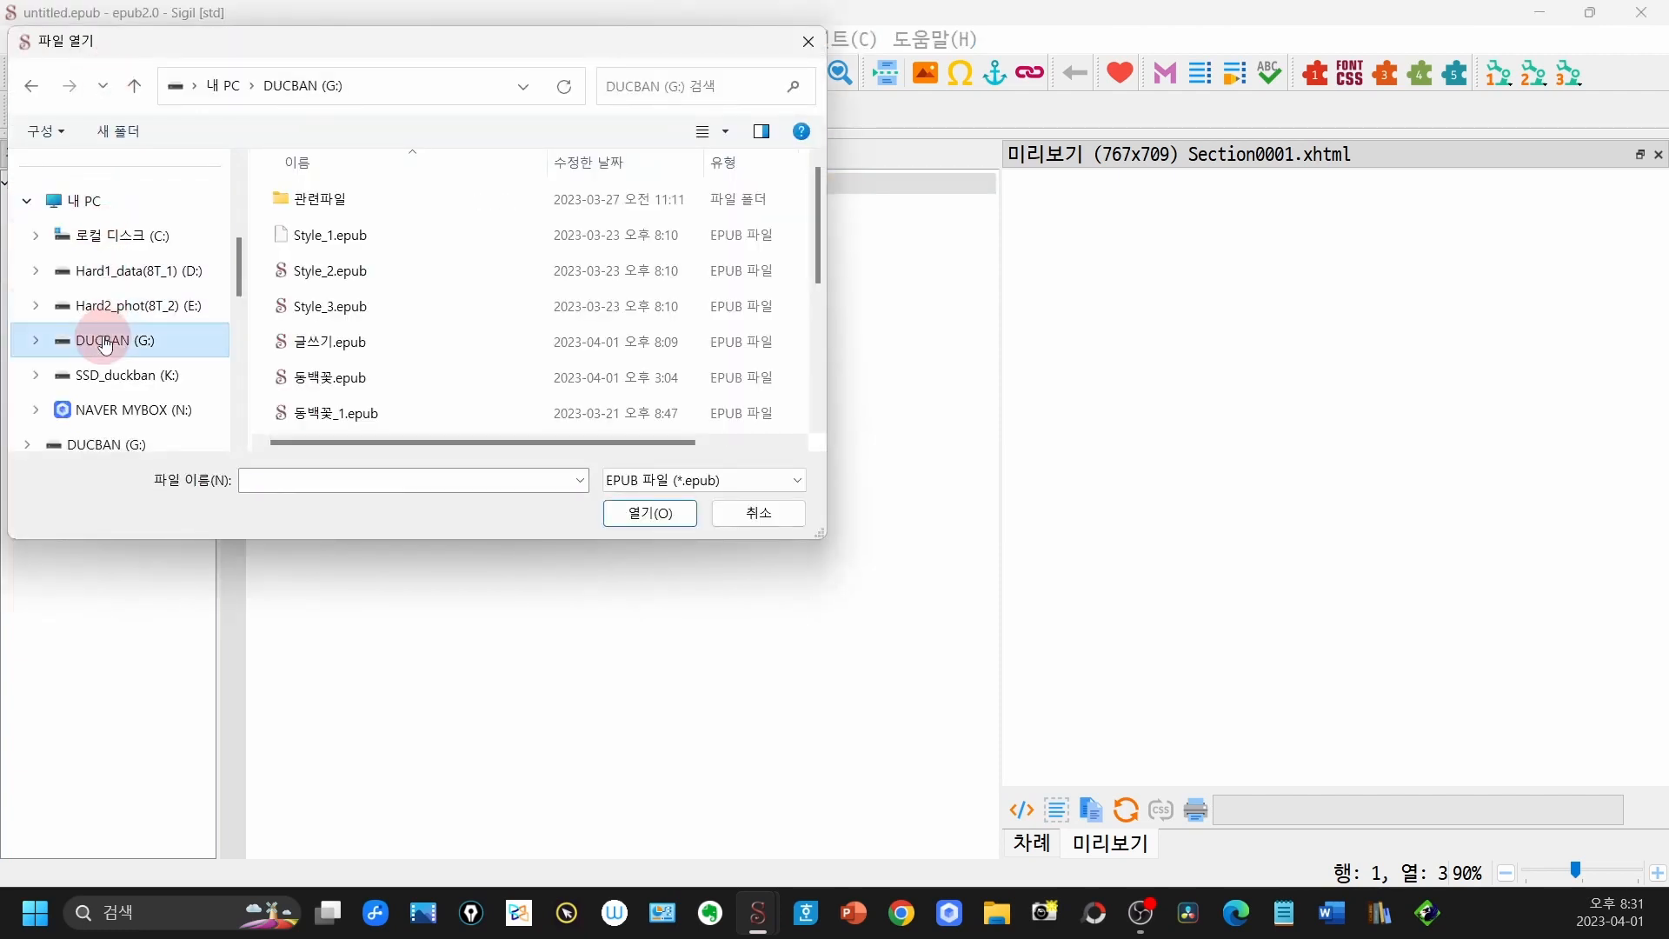
double_click(352, 348)
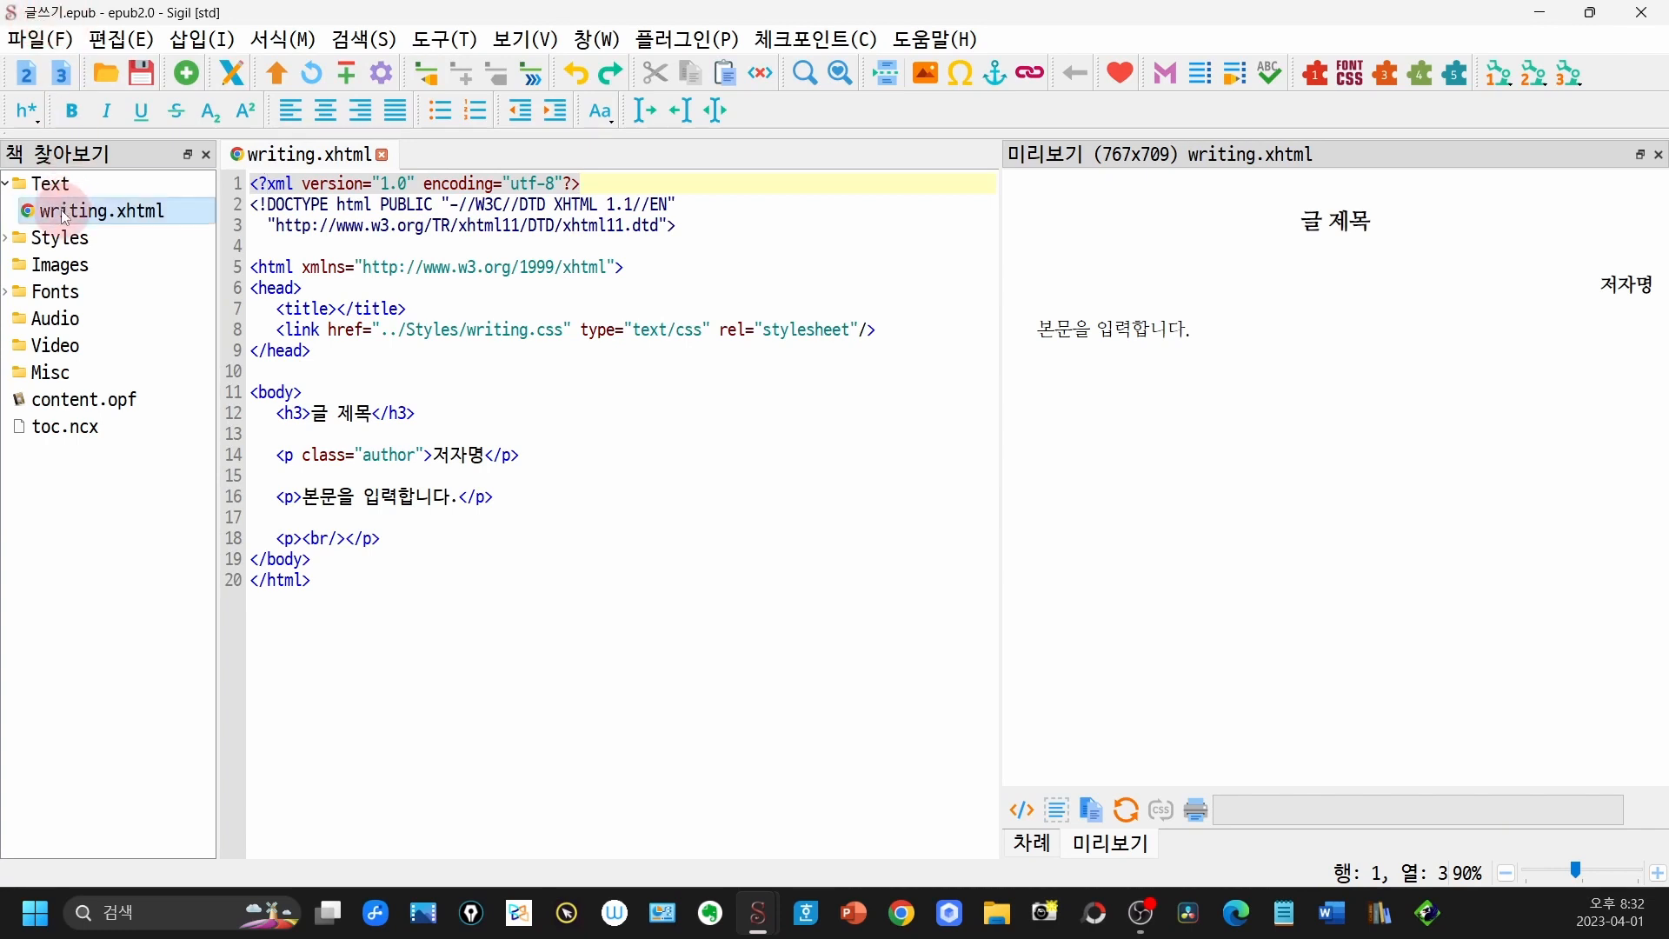
- Examine the book's contents, viewing the stylesheet writing.css and the font NanumMyeongjo.ttf
left_click(162, 213)
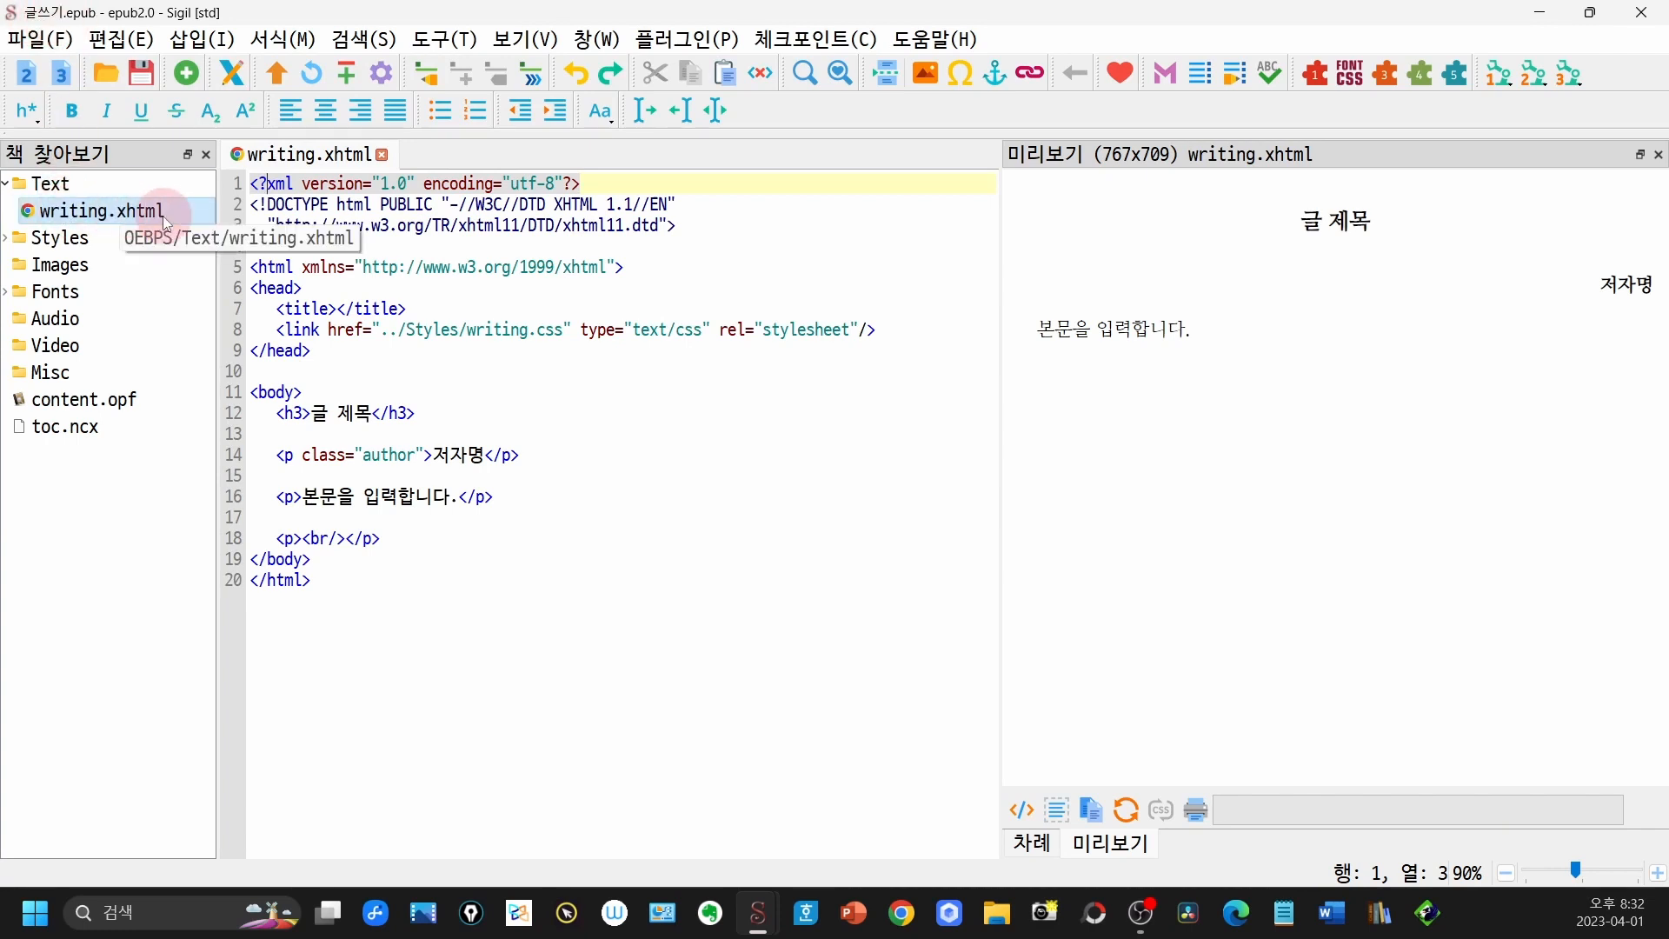
double_click(111, 241)
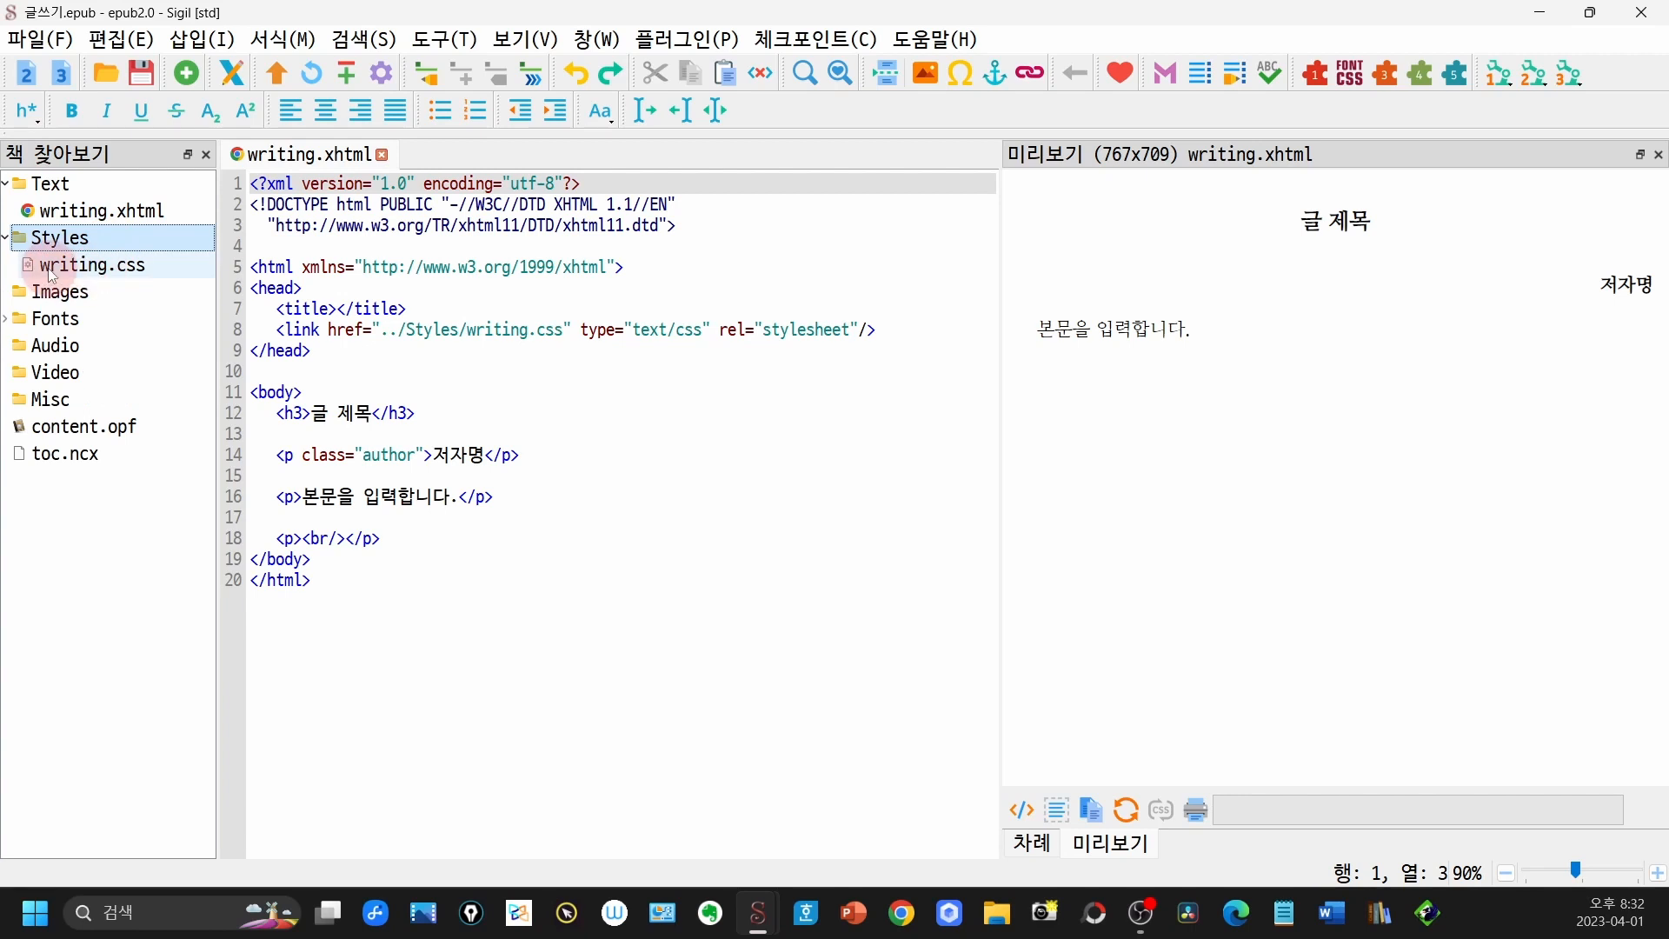
double_click(132, 270)
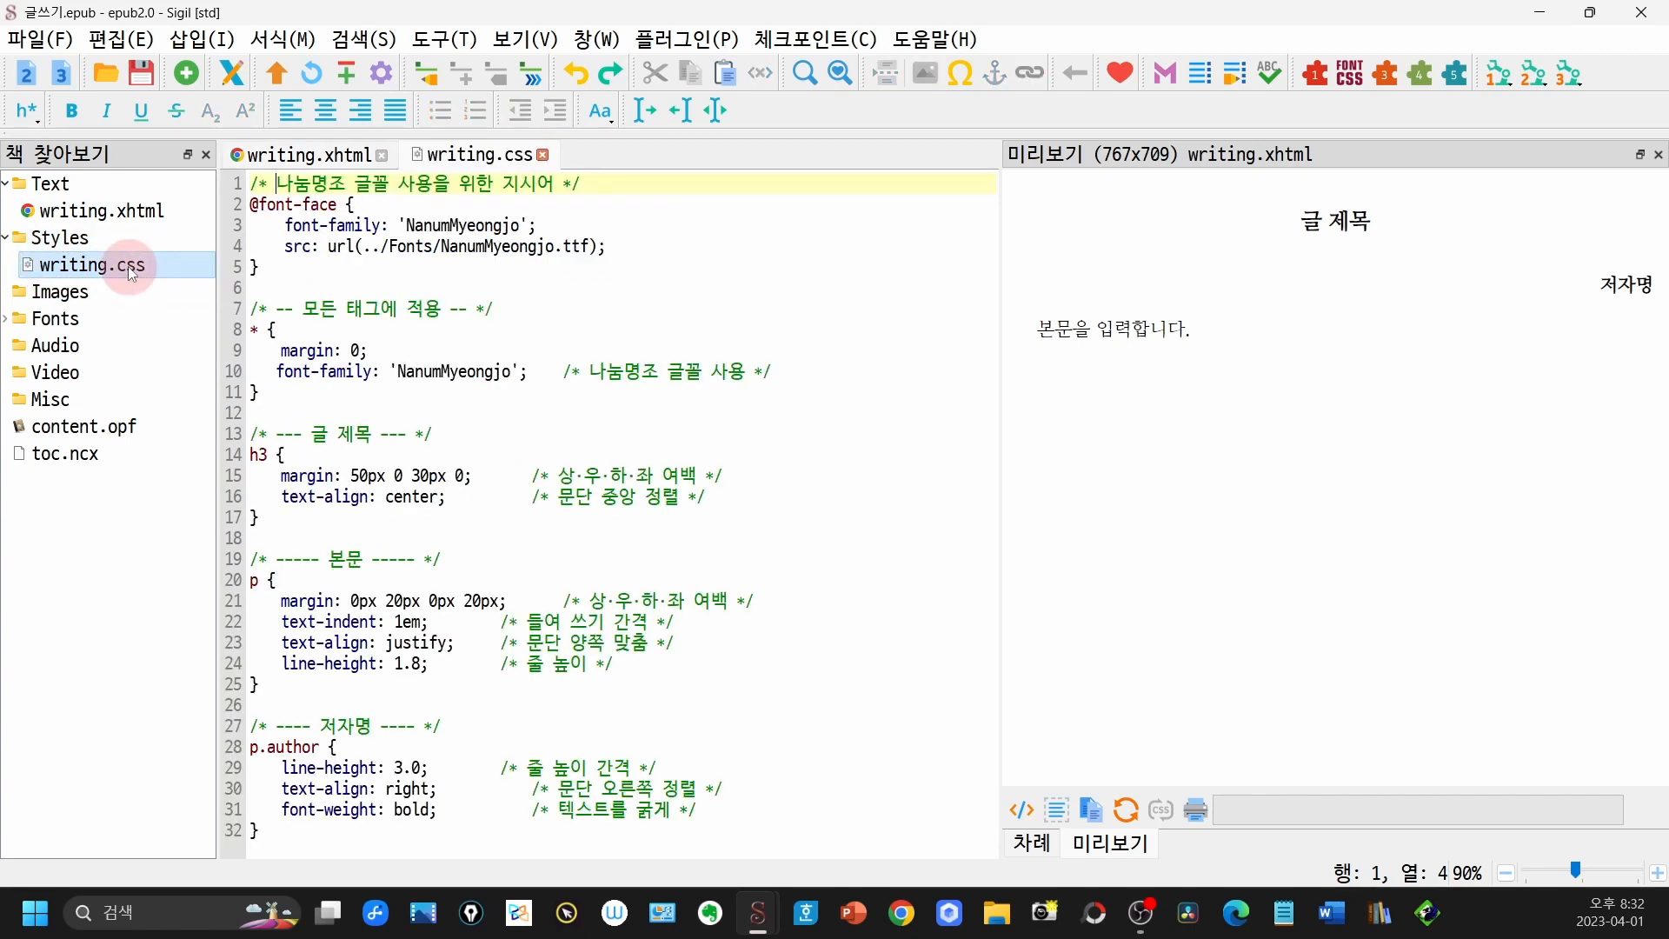
double_click(76, 325)
double_click(109, 347)
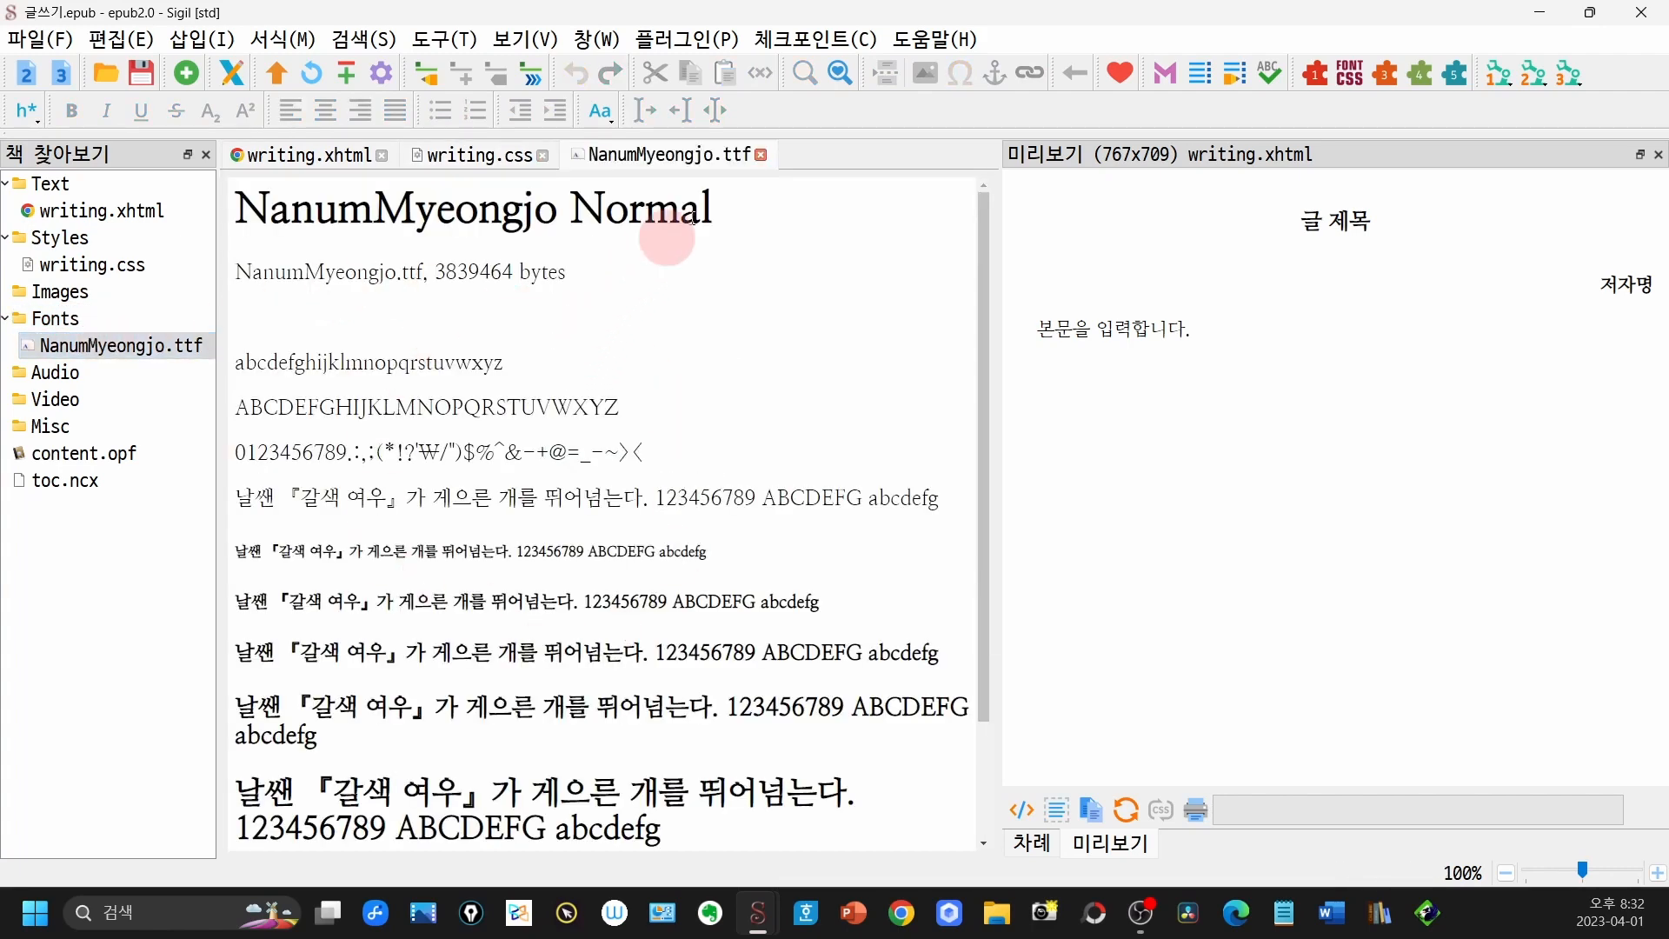
left_click(760, 154)
double_click(113, 346)
- Switch to the browser, read the Naver font licence terms on free commercial use and redistribution, and close both pages
key("alt+Tab")
left_click_drag(150, 460, 1052, 457)
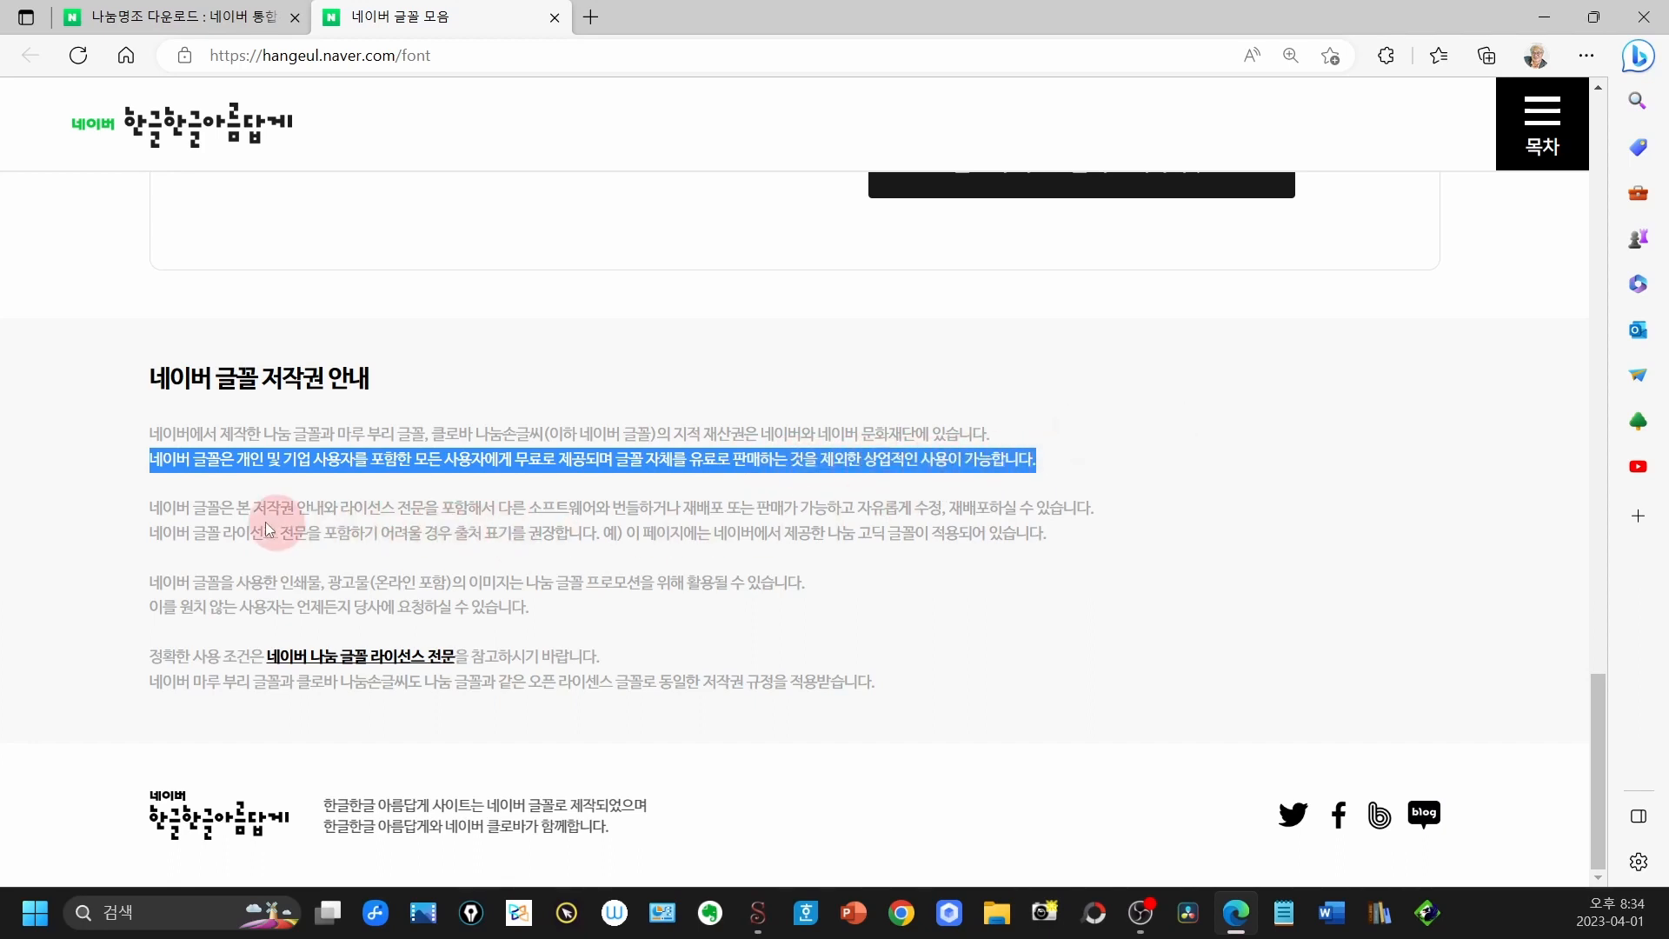
left_click_drag(150, 509, 1122, 509)
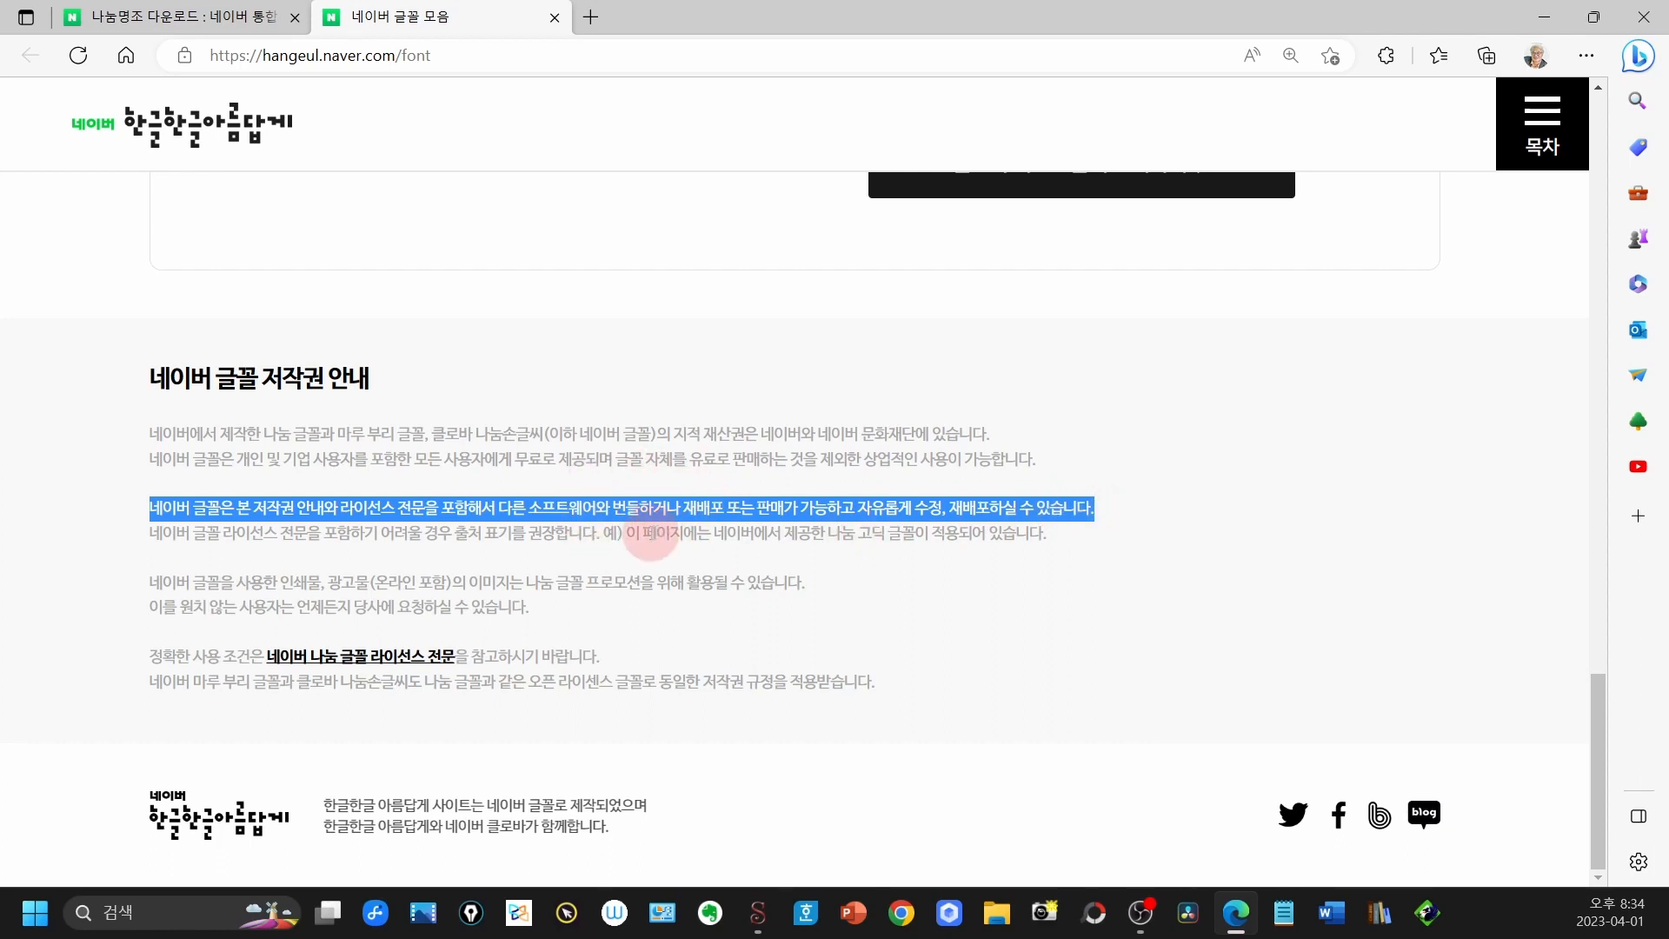
left_click(554, 17)
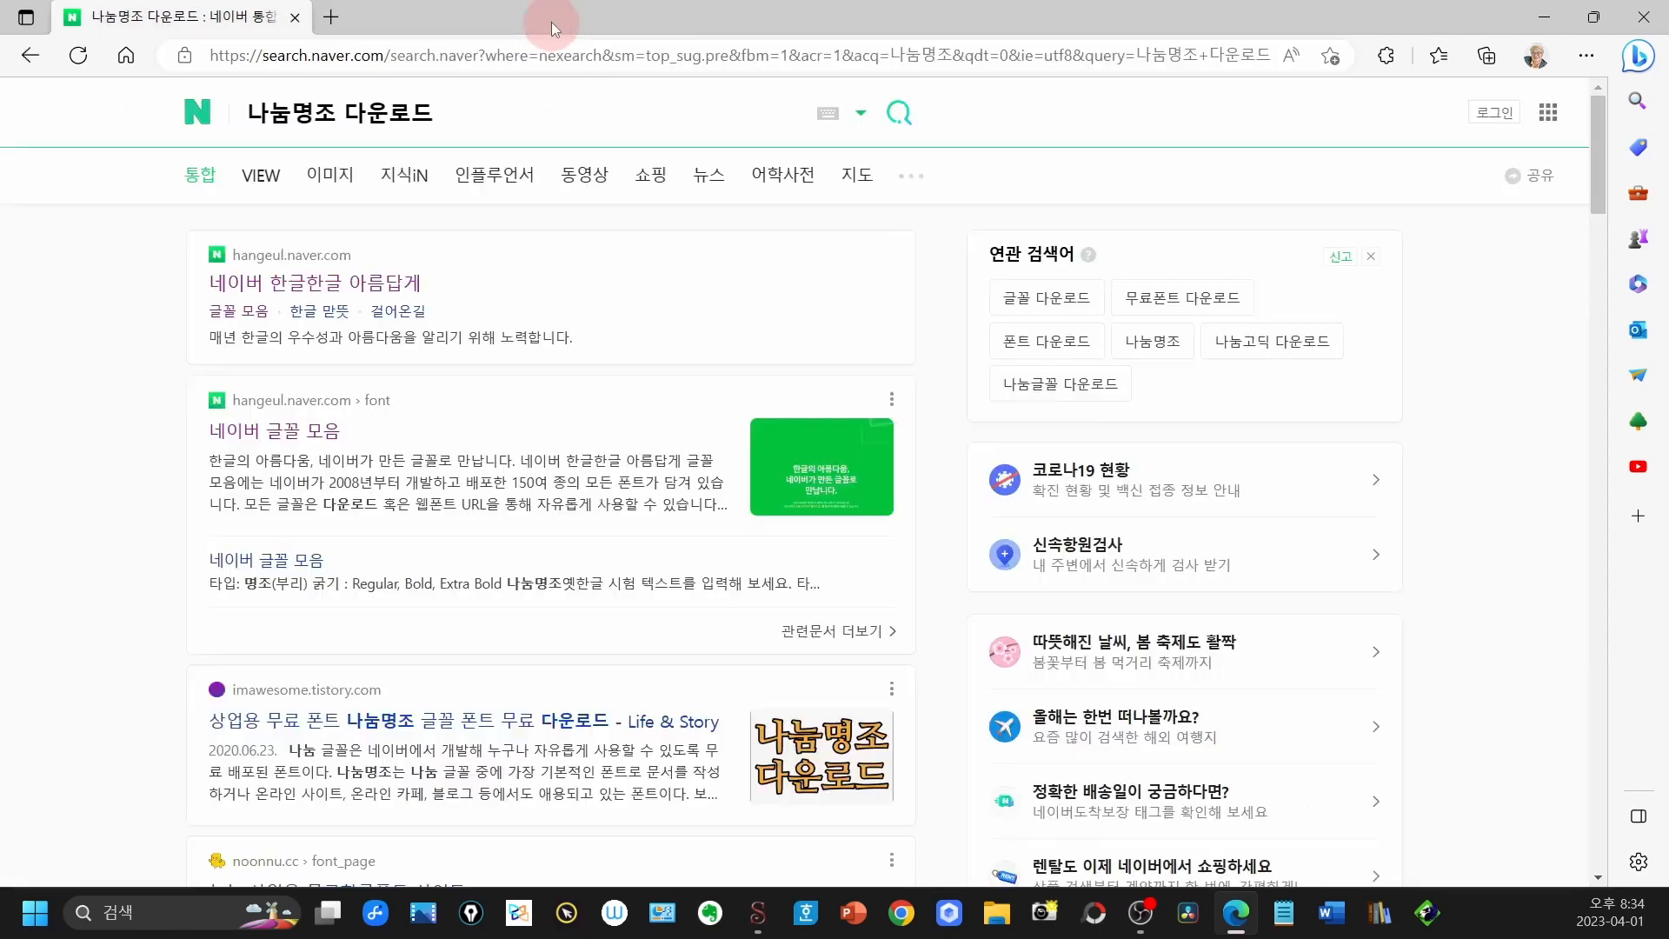
left_click(295, 17)
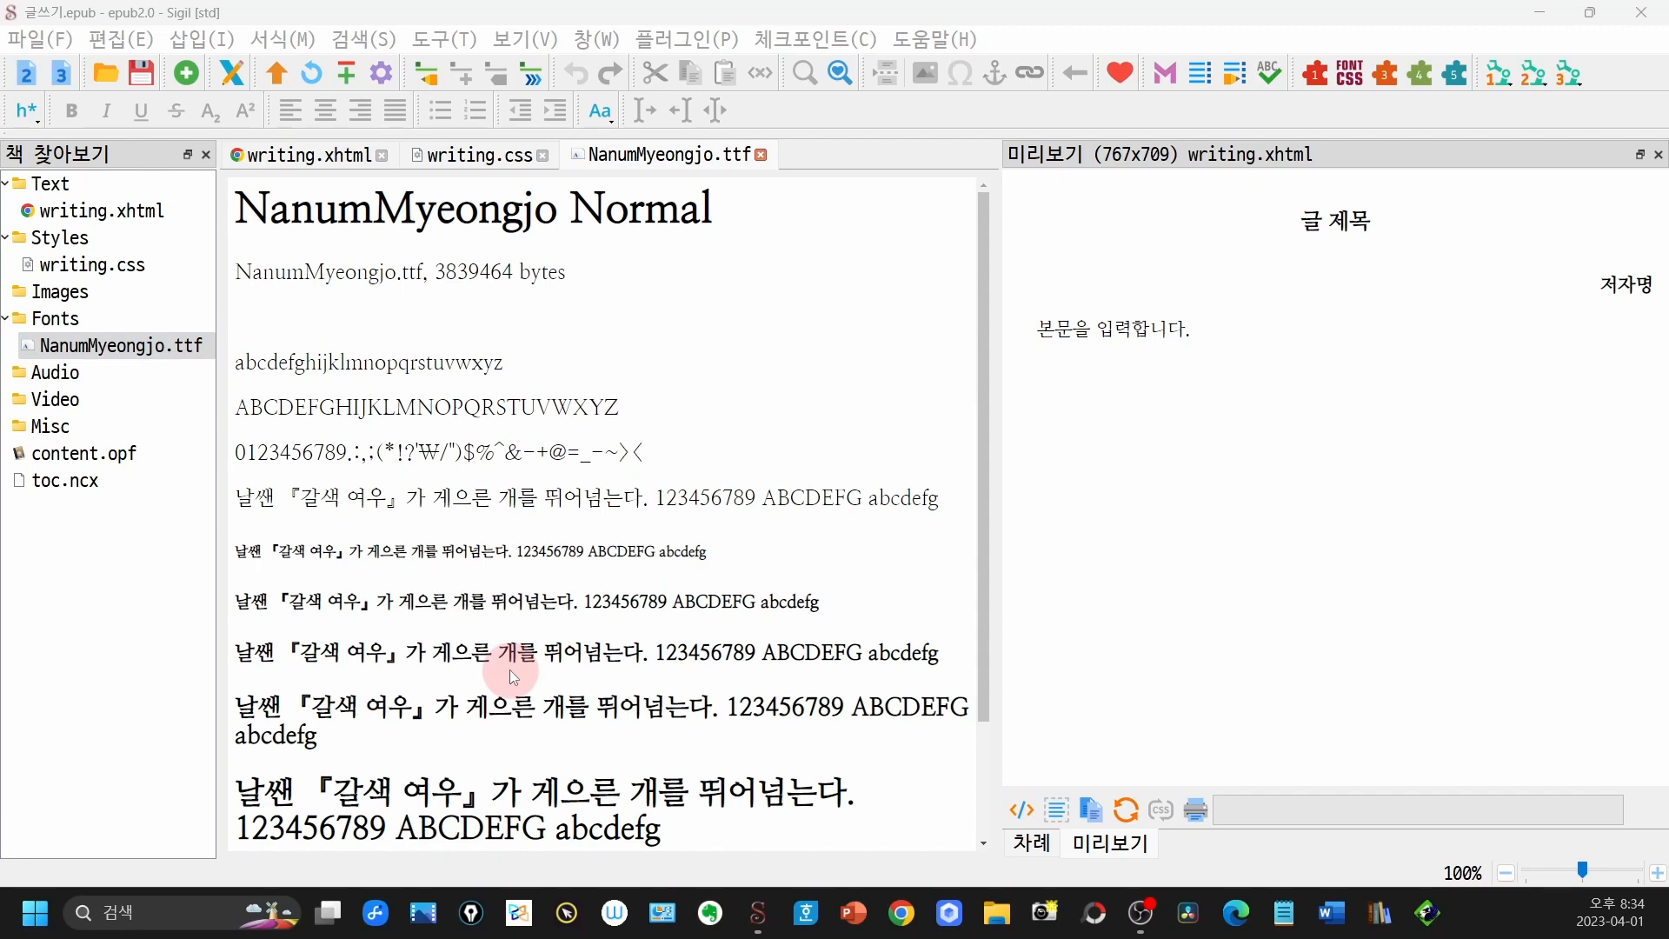
- Close the NanumMyeongjo.ttf preview and bring up writing.xhtml for editing
left_click(762, 155)
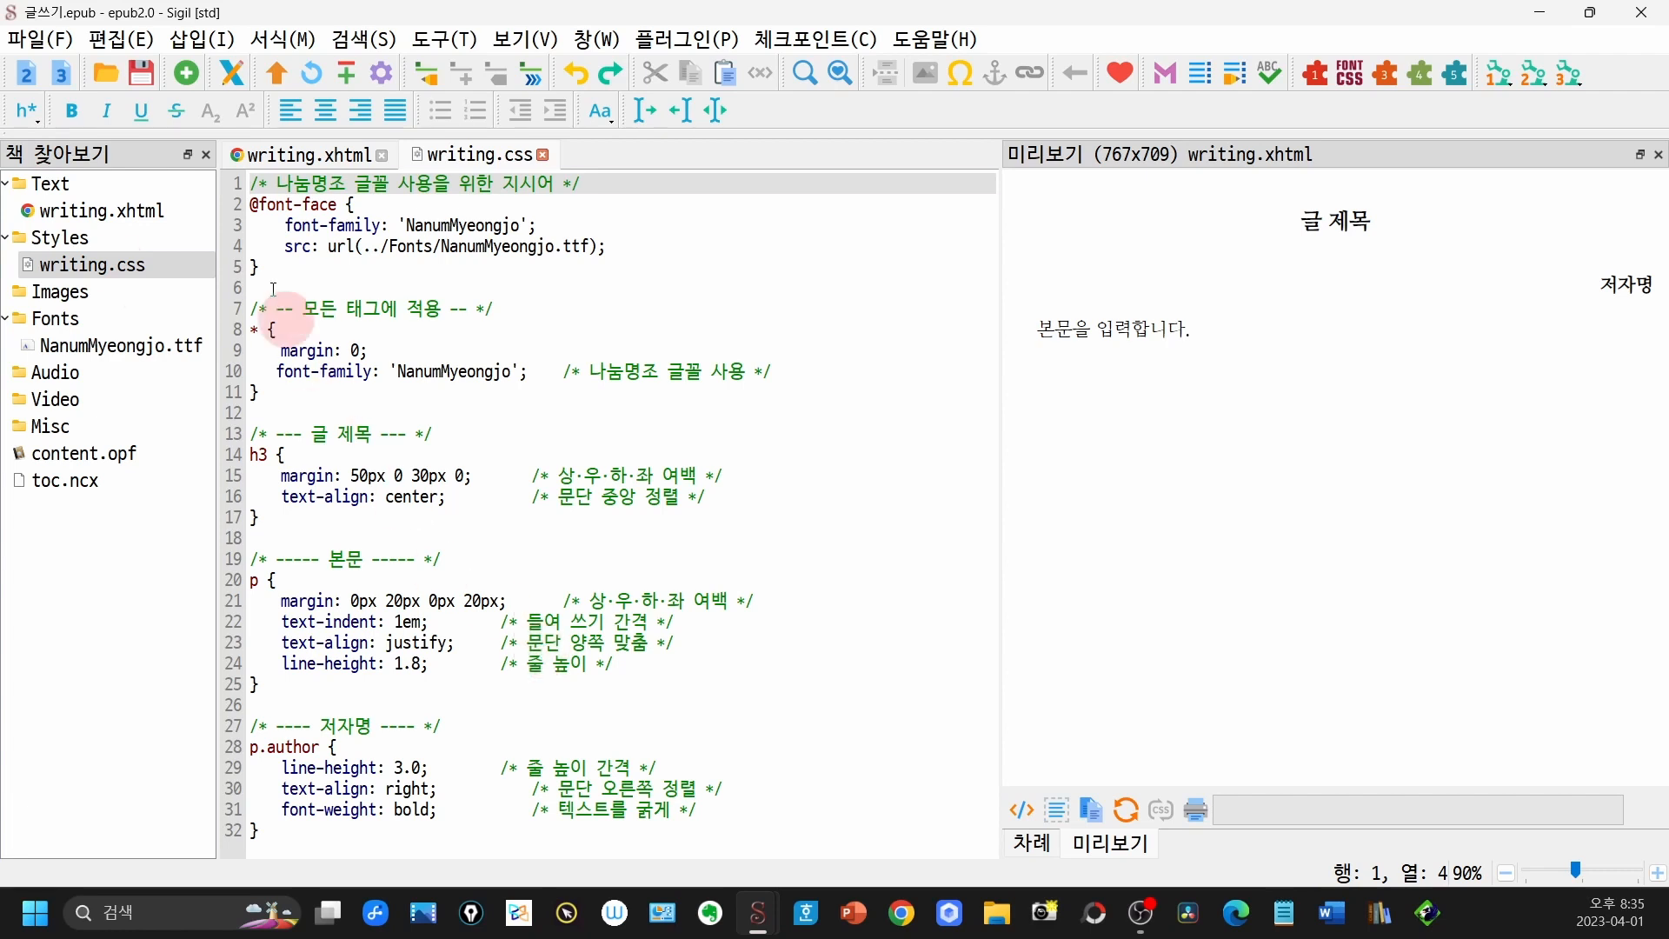
double_click(70, 213)
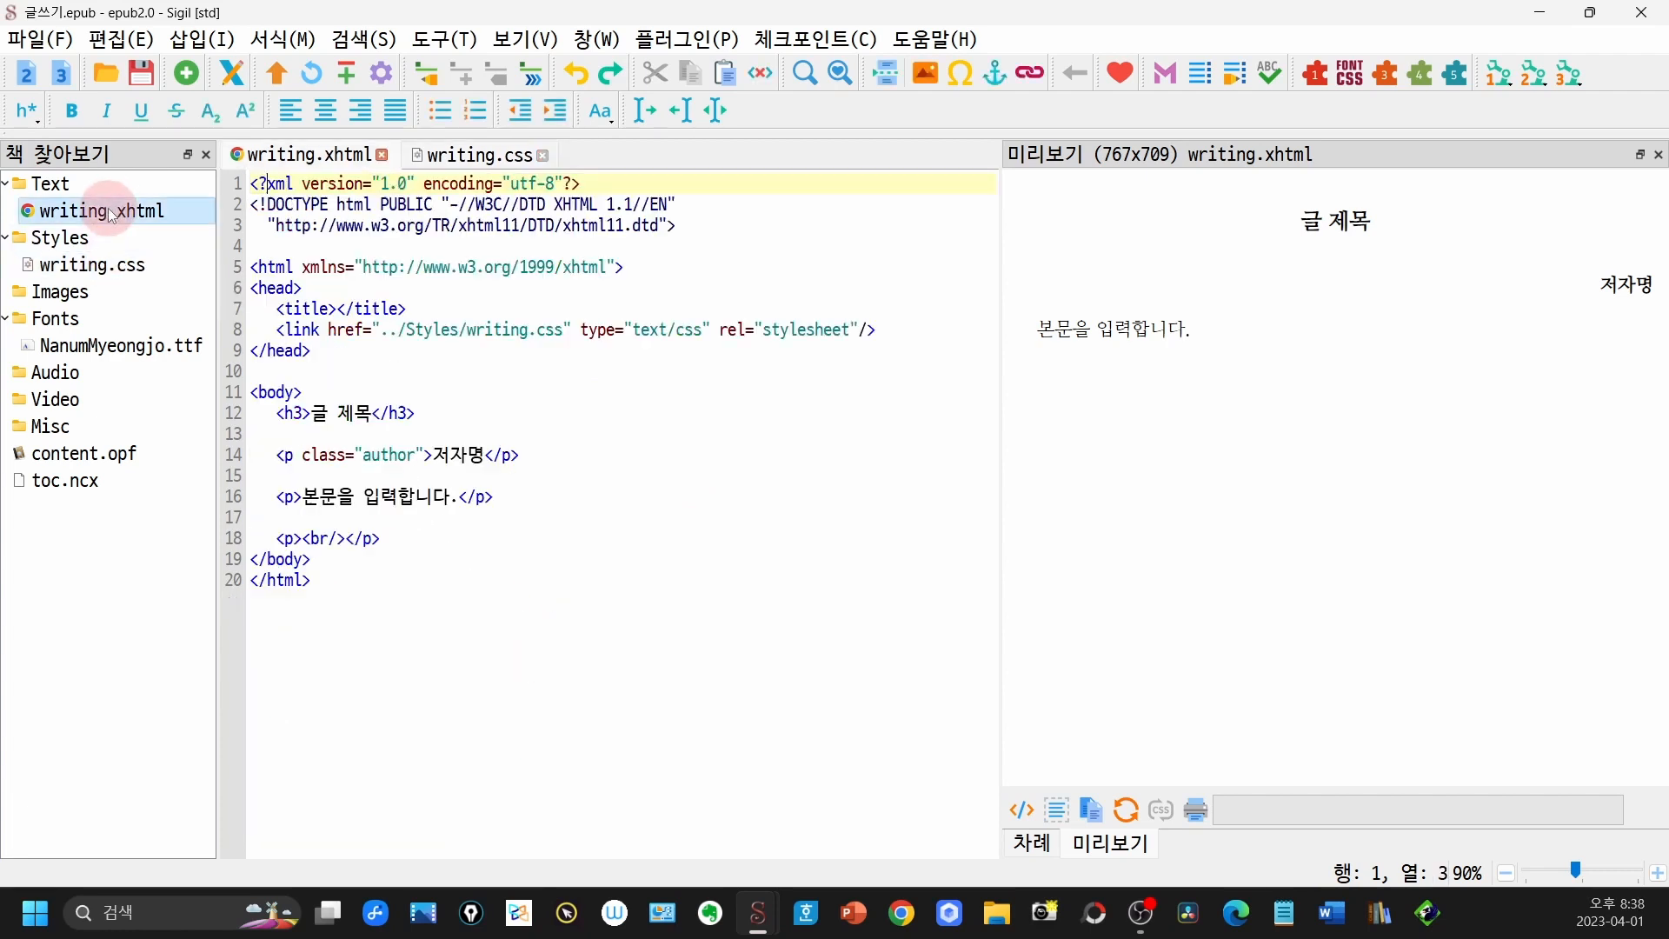
left_click(169, 218)
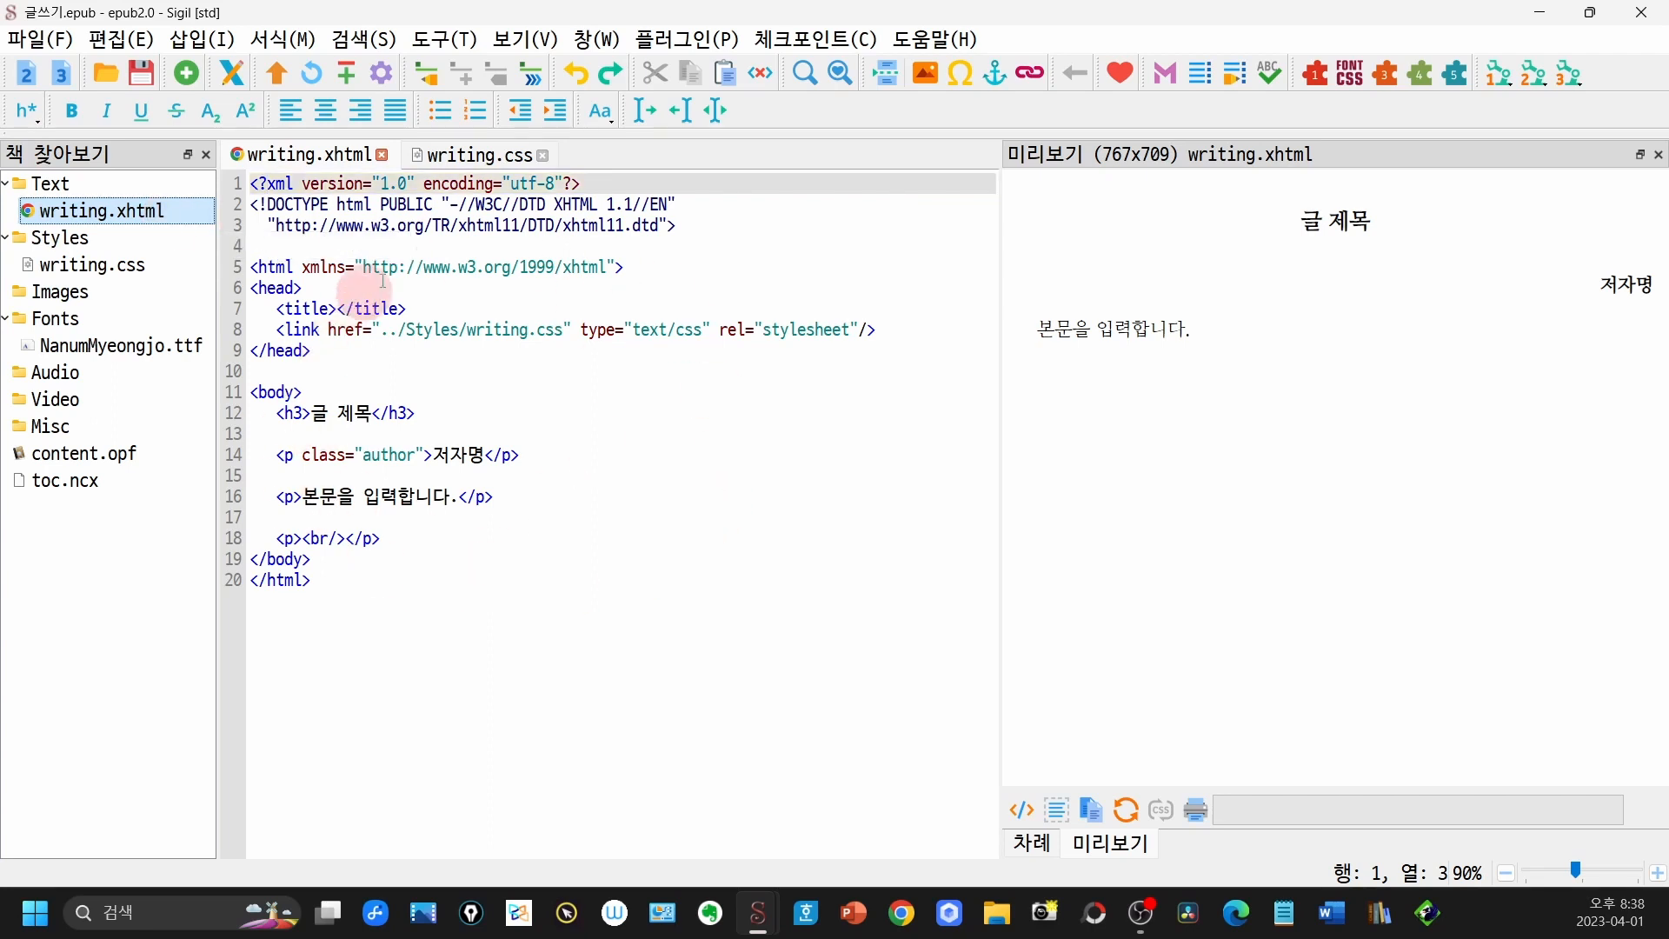
- Open writing.xhtml in PageEdit and replace the placeholder title with 동백꽃
left_click(233, 75)
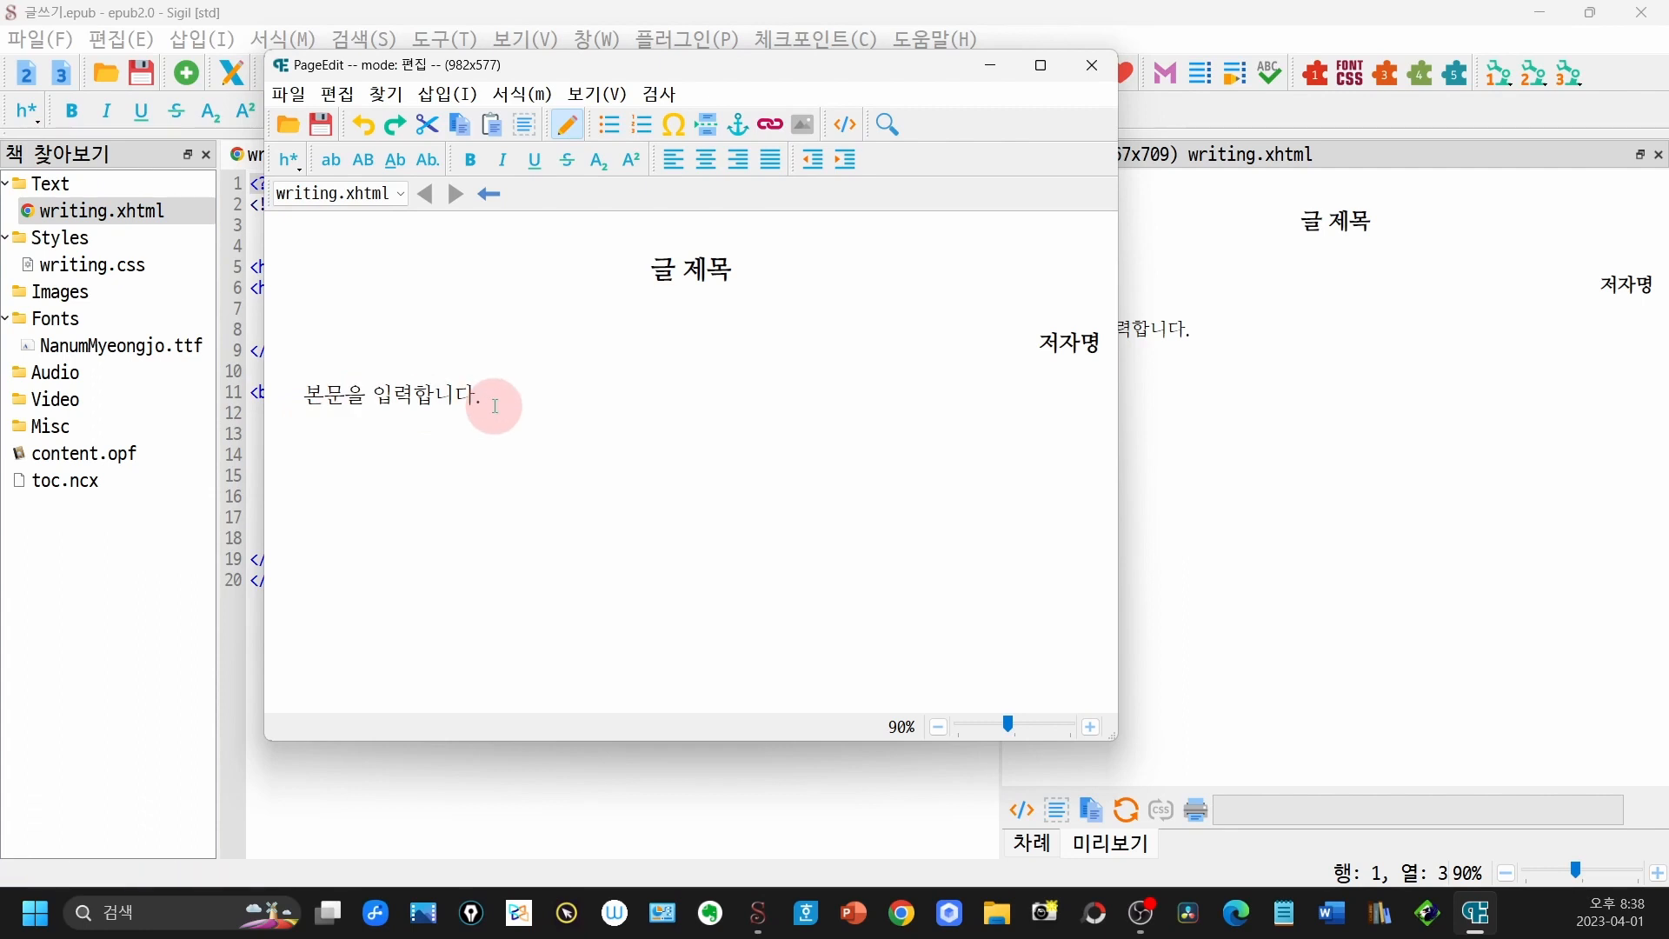
left_click_drag(649, 271, 730, 264)
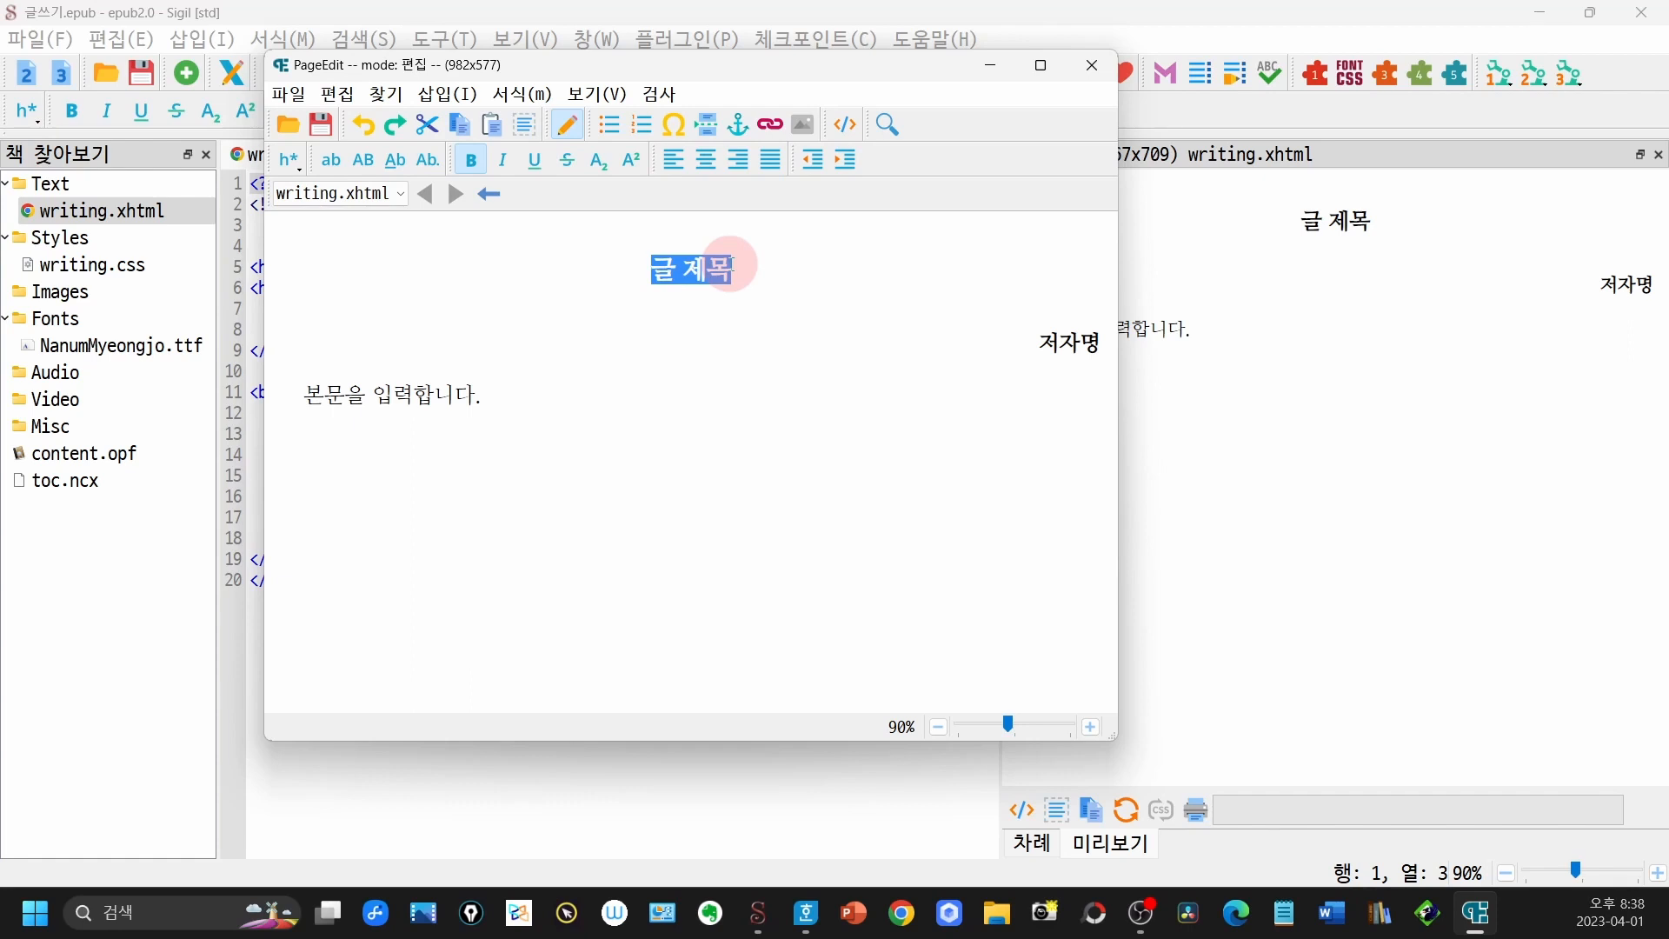
type("동백꽃")
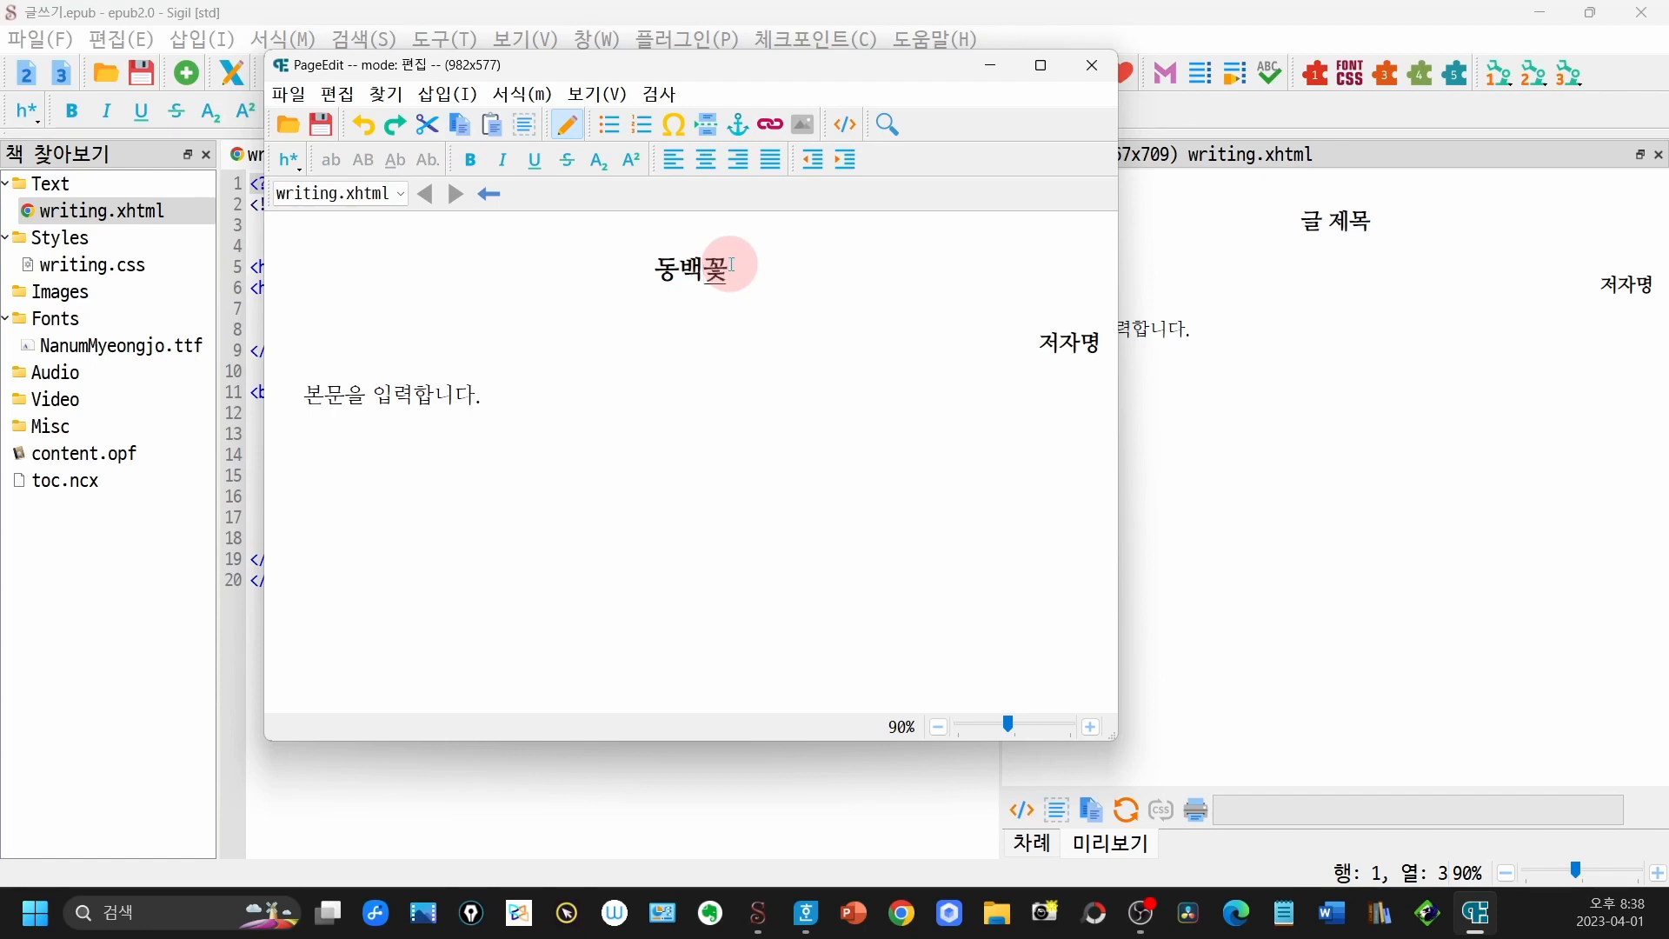
left_click(731, 264)
- Replace the author placeholder 저자명 with 김유정
left_click_drag(1041, 345, 1099, 344)
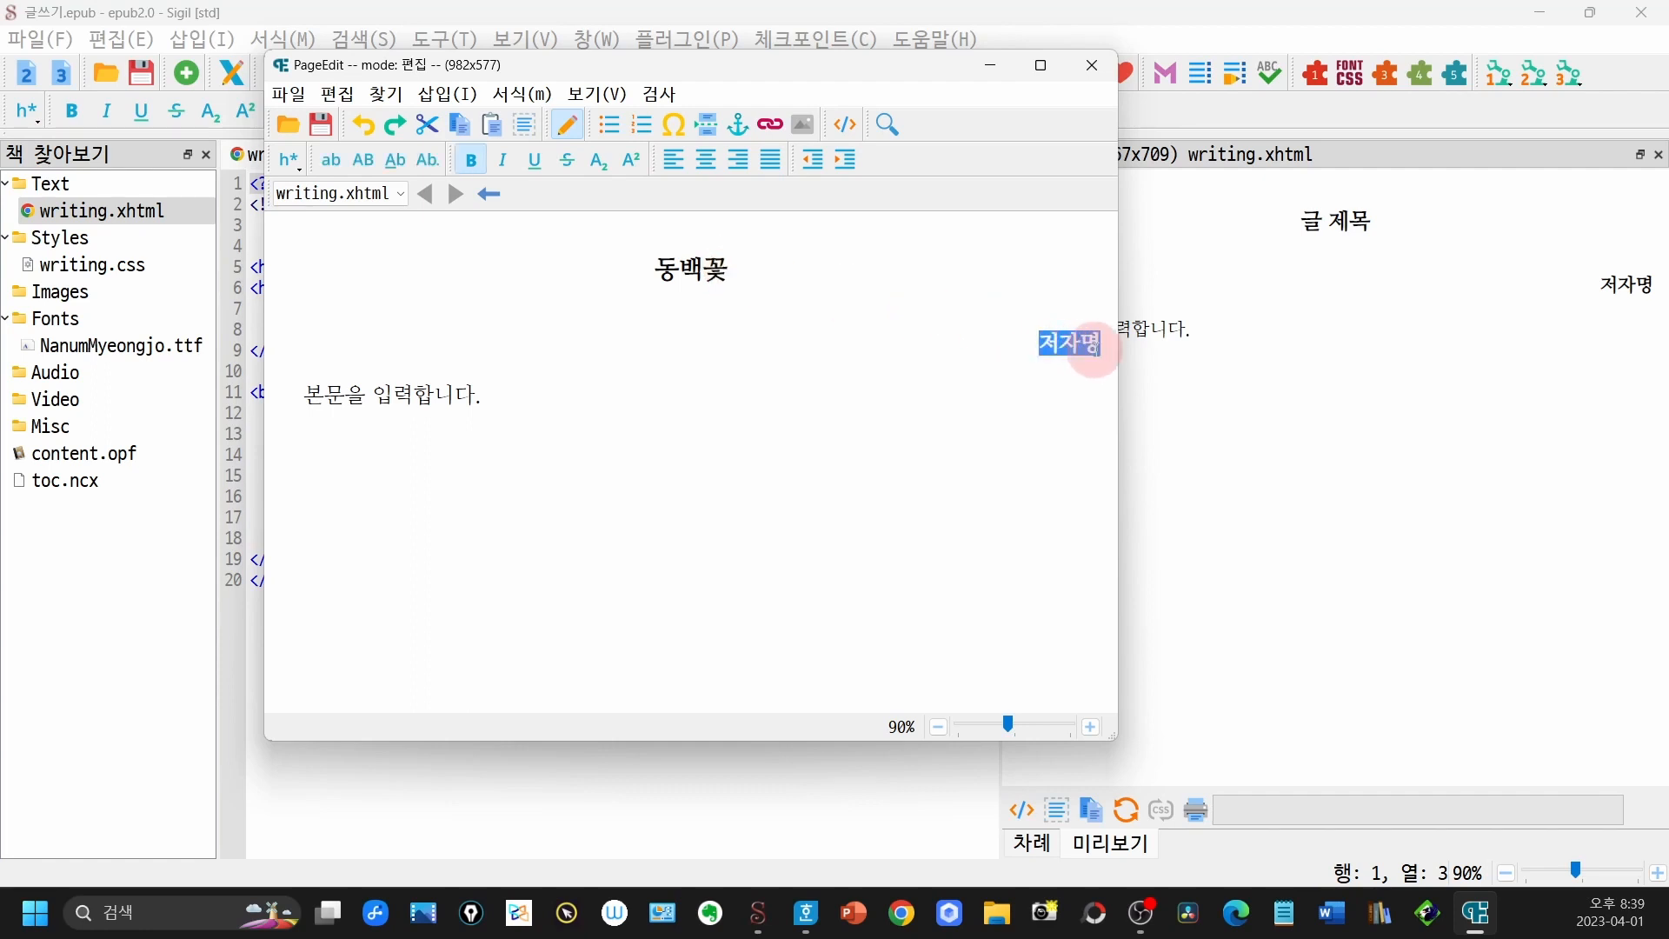
type("김유저")
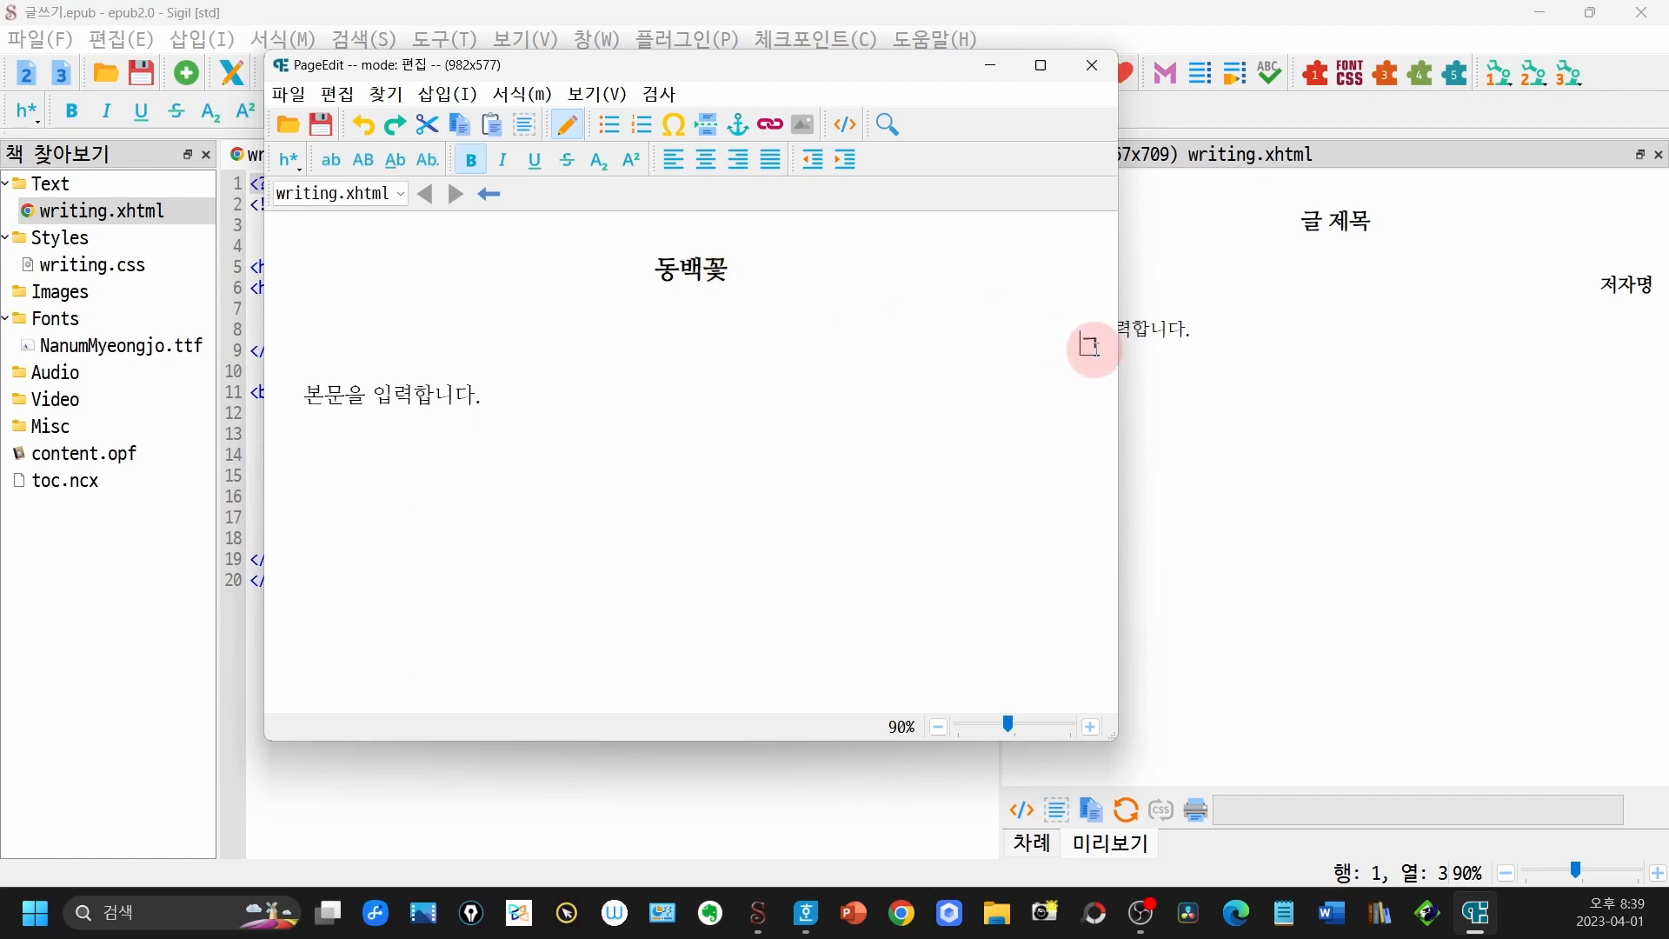
type("ㅇ")
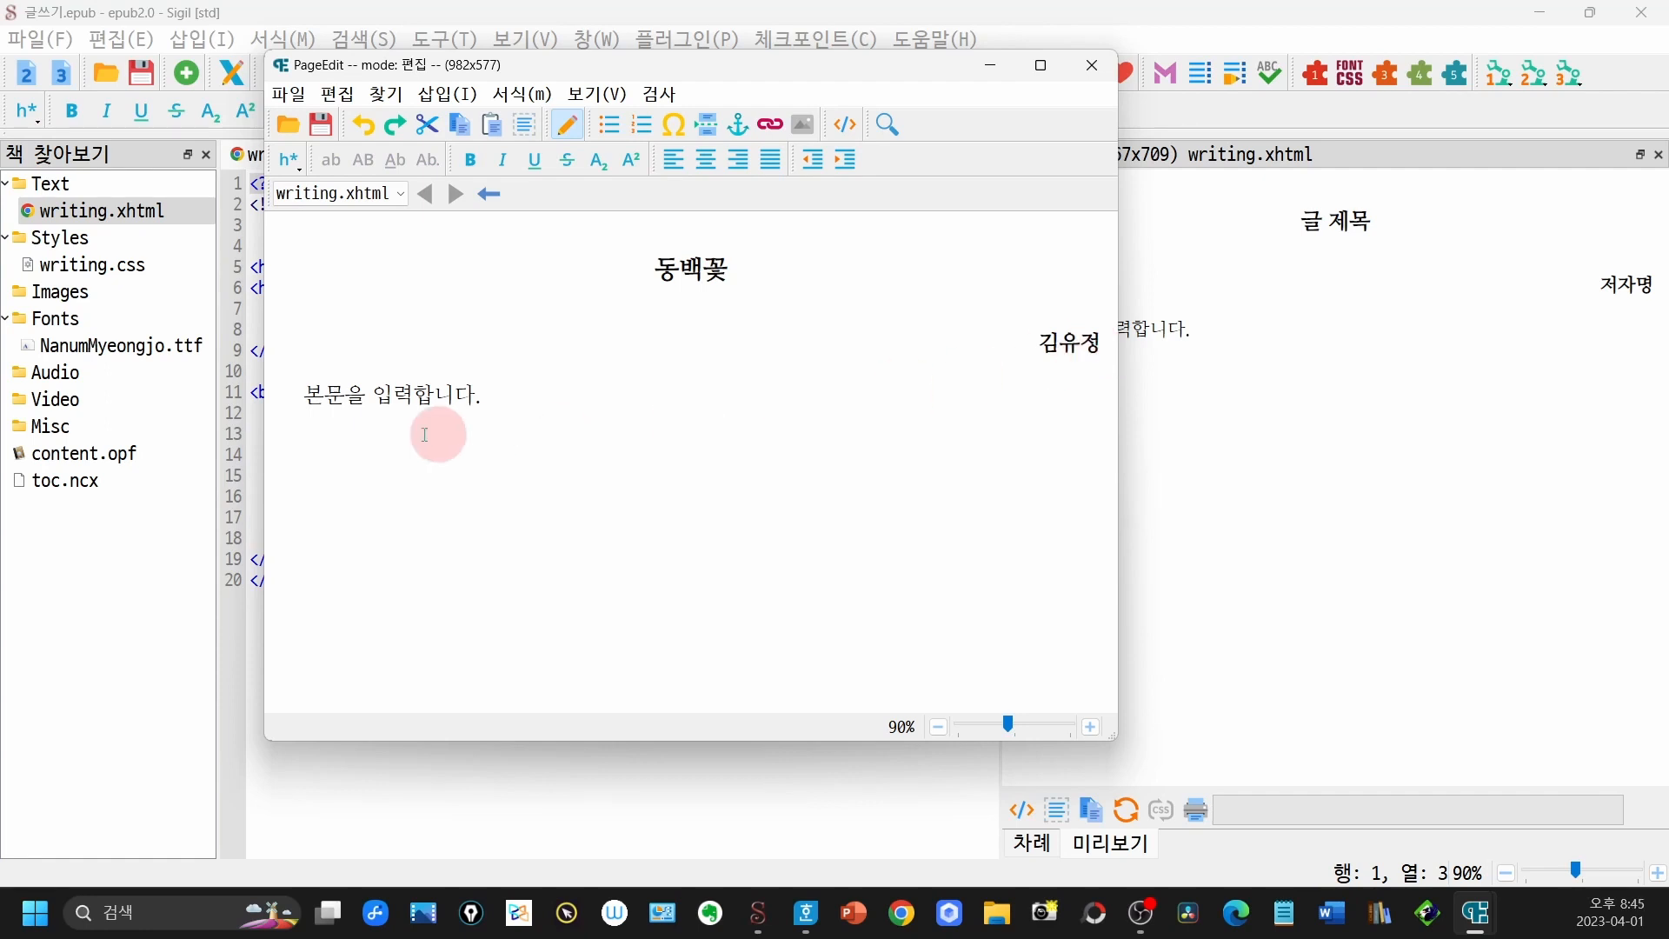
- Replace the body placeholder with the sentence "오늘도 또 우리 수탉이 막 쪽기었다."
left_click_drag(302, 396, 483, 398)
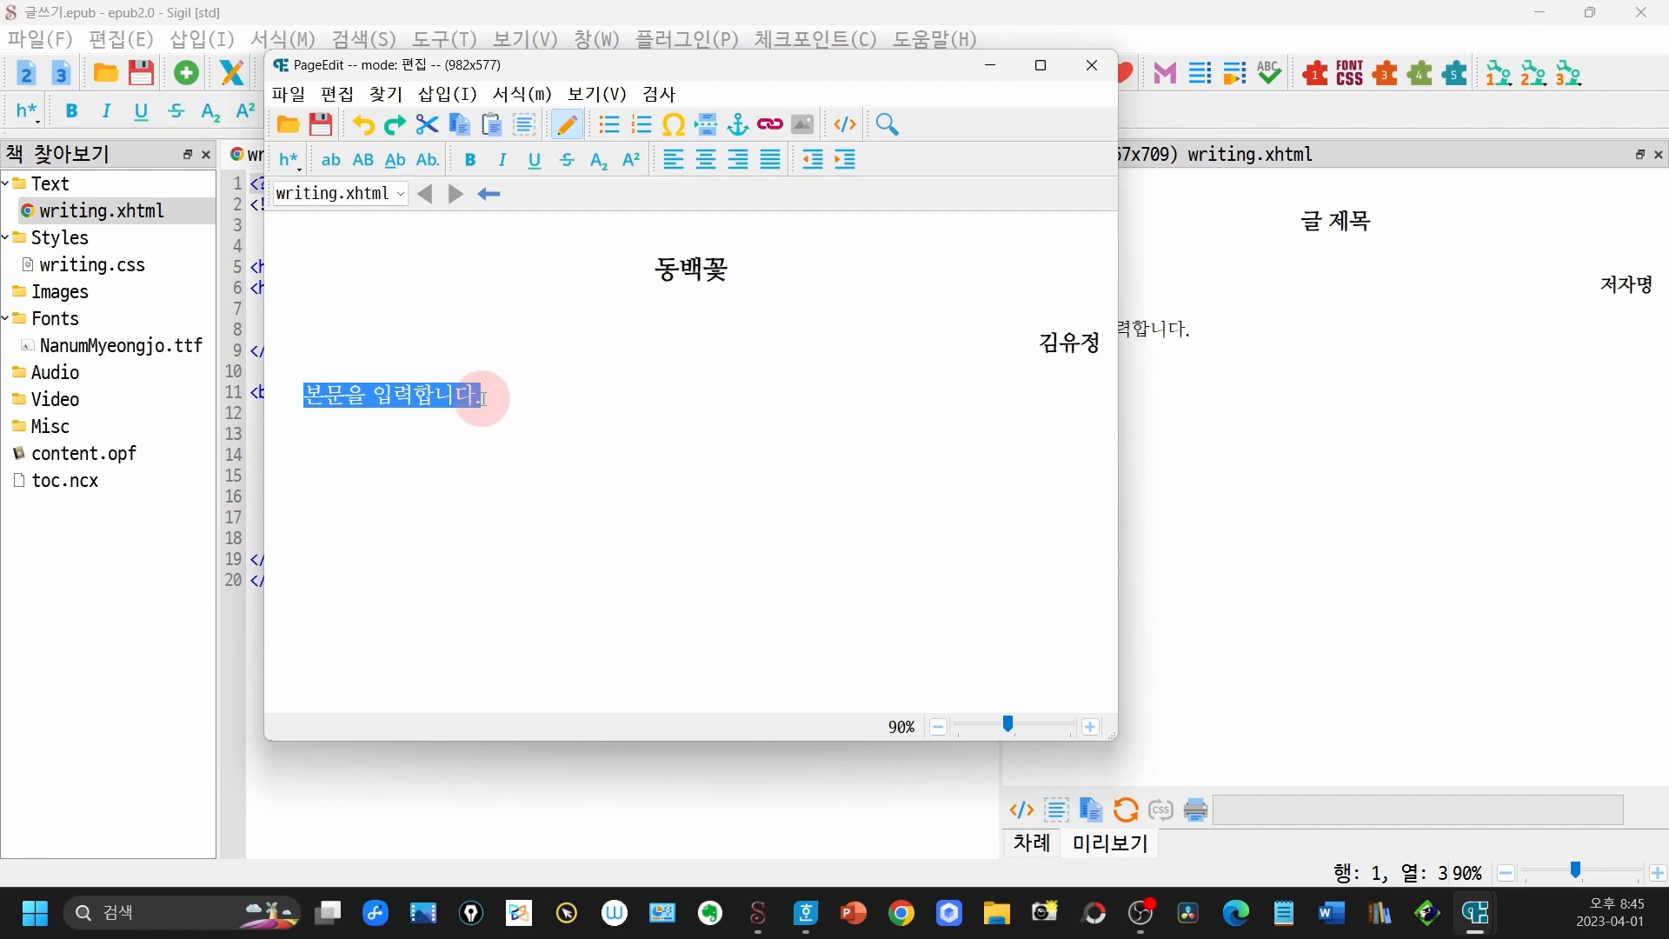
type("오늘도 ")
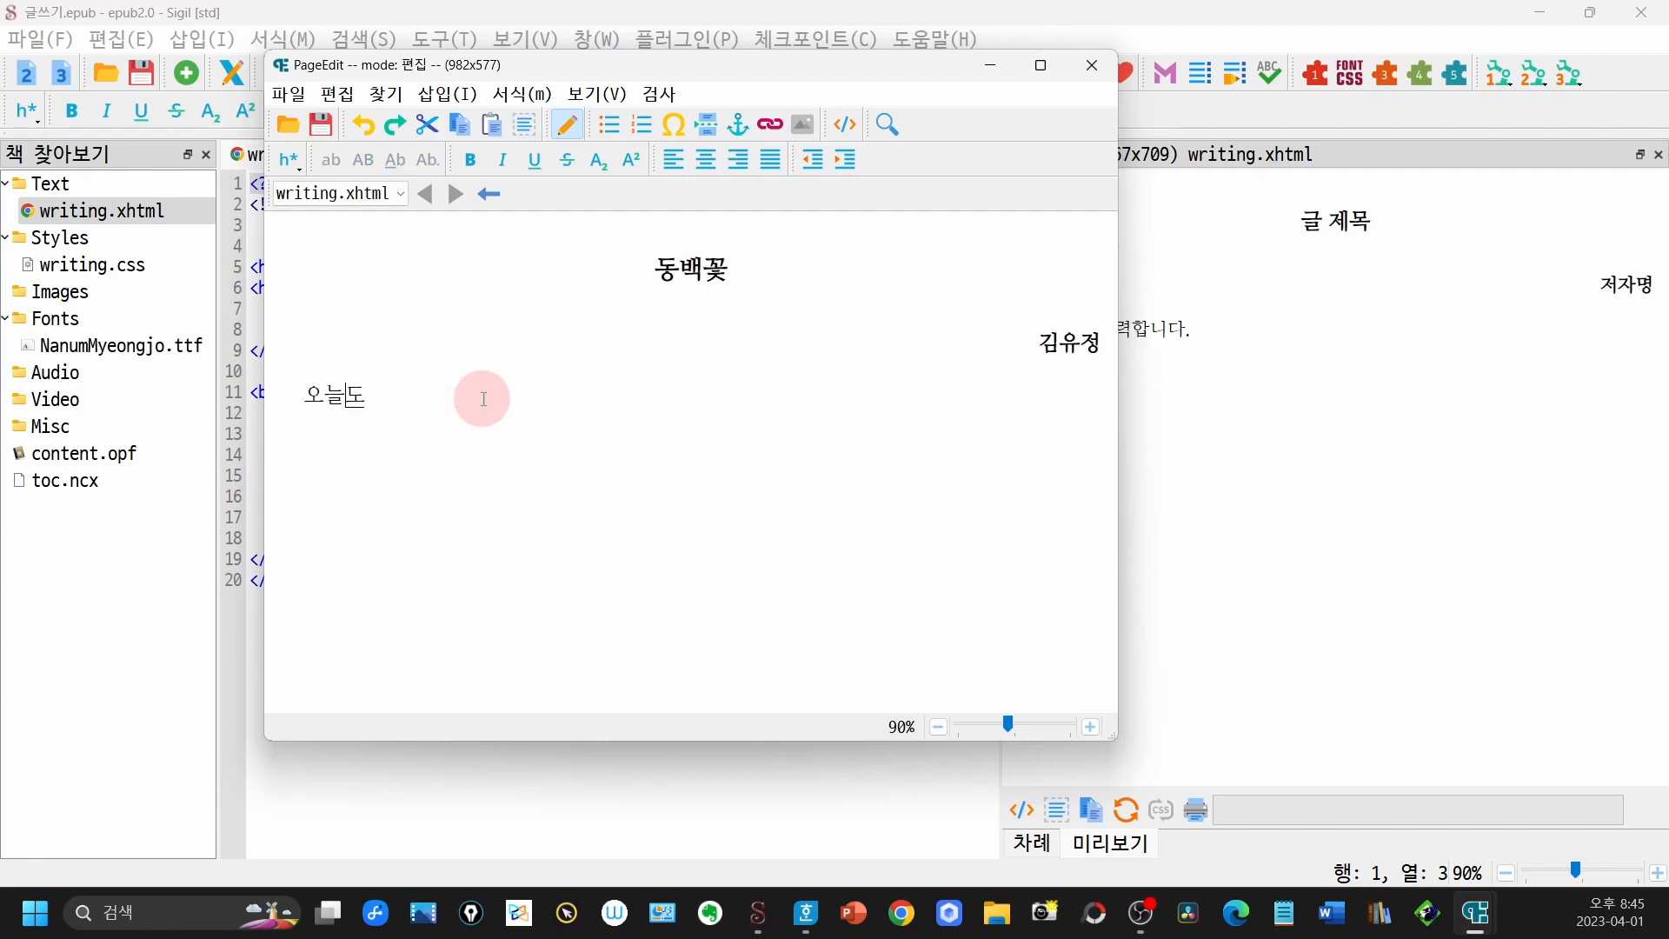
type("또 우리 수타탉이 막 쪼기었다.")
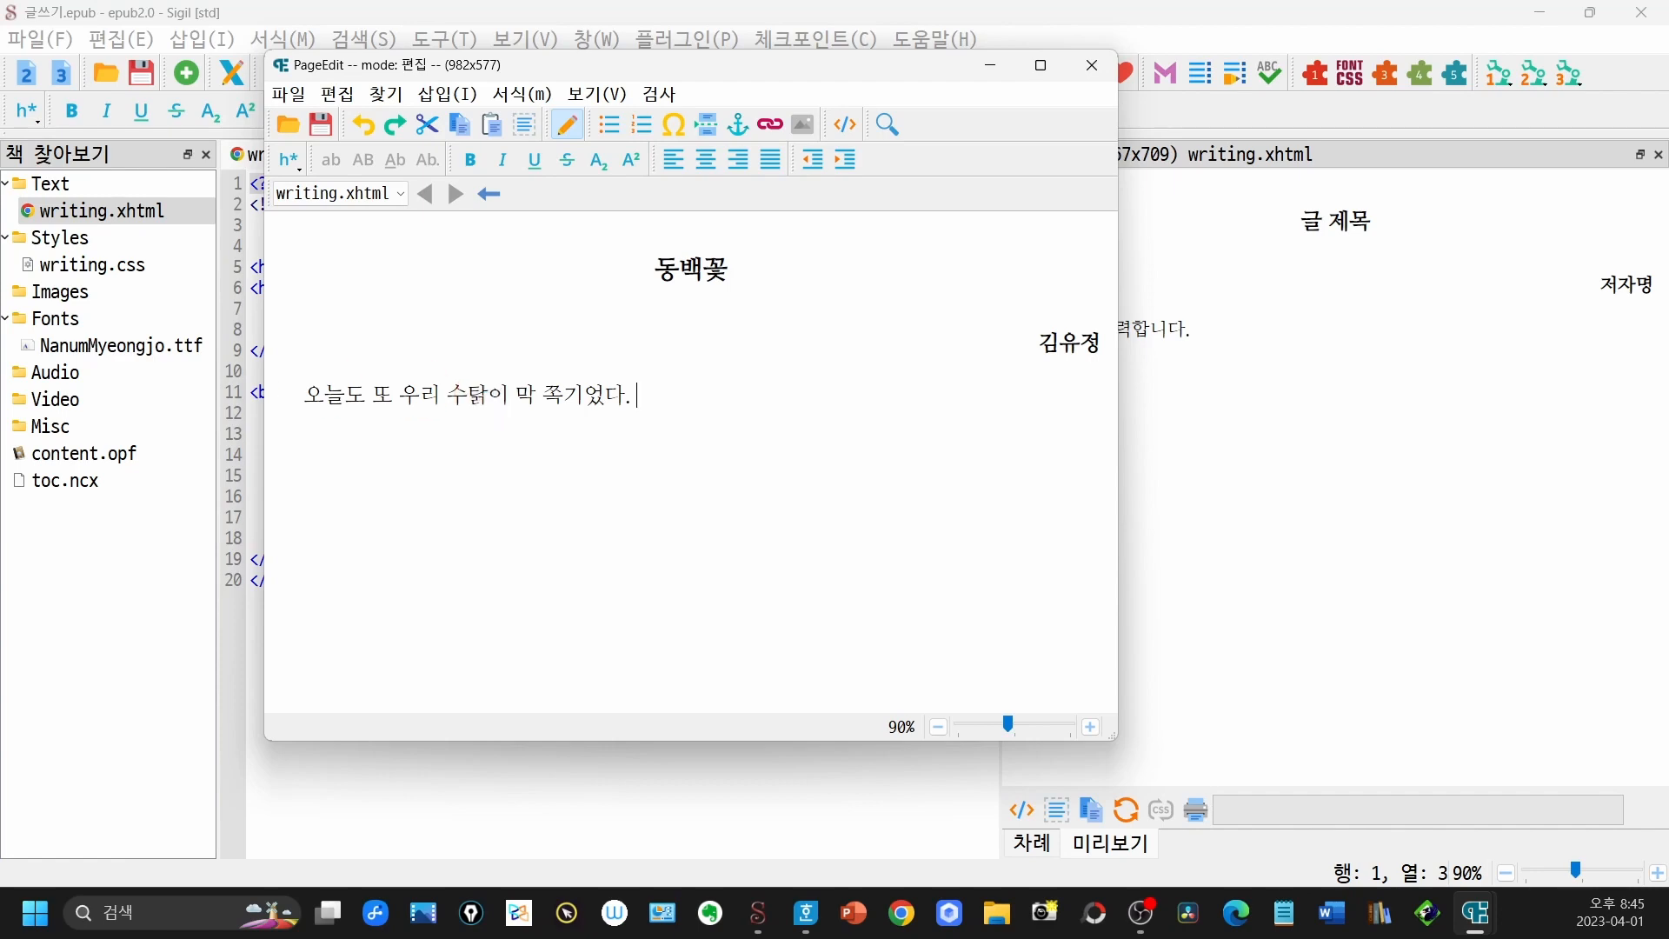
- Switch to the Hangul document and copy the passage from "내가 점심을 먹고" to "뚝뚝 떨어진다.", leaving the document minimised
key("alt+Tab")
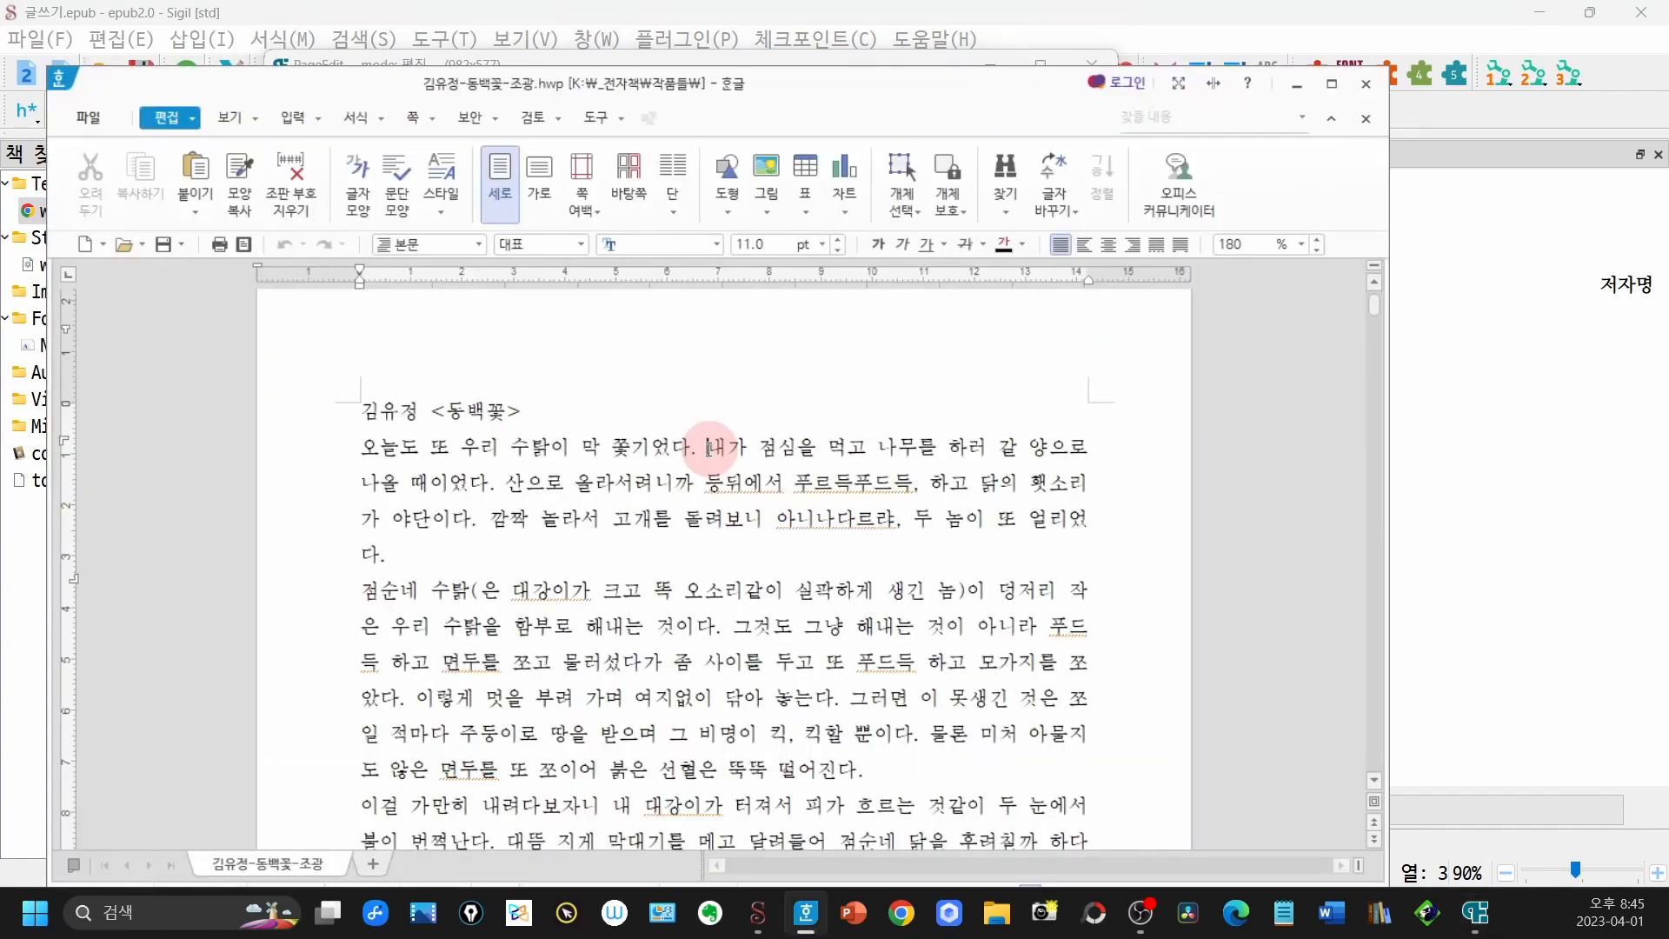
left_click_drag(709, 447, 926, 776)
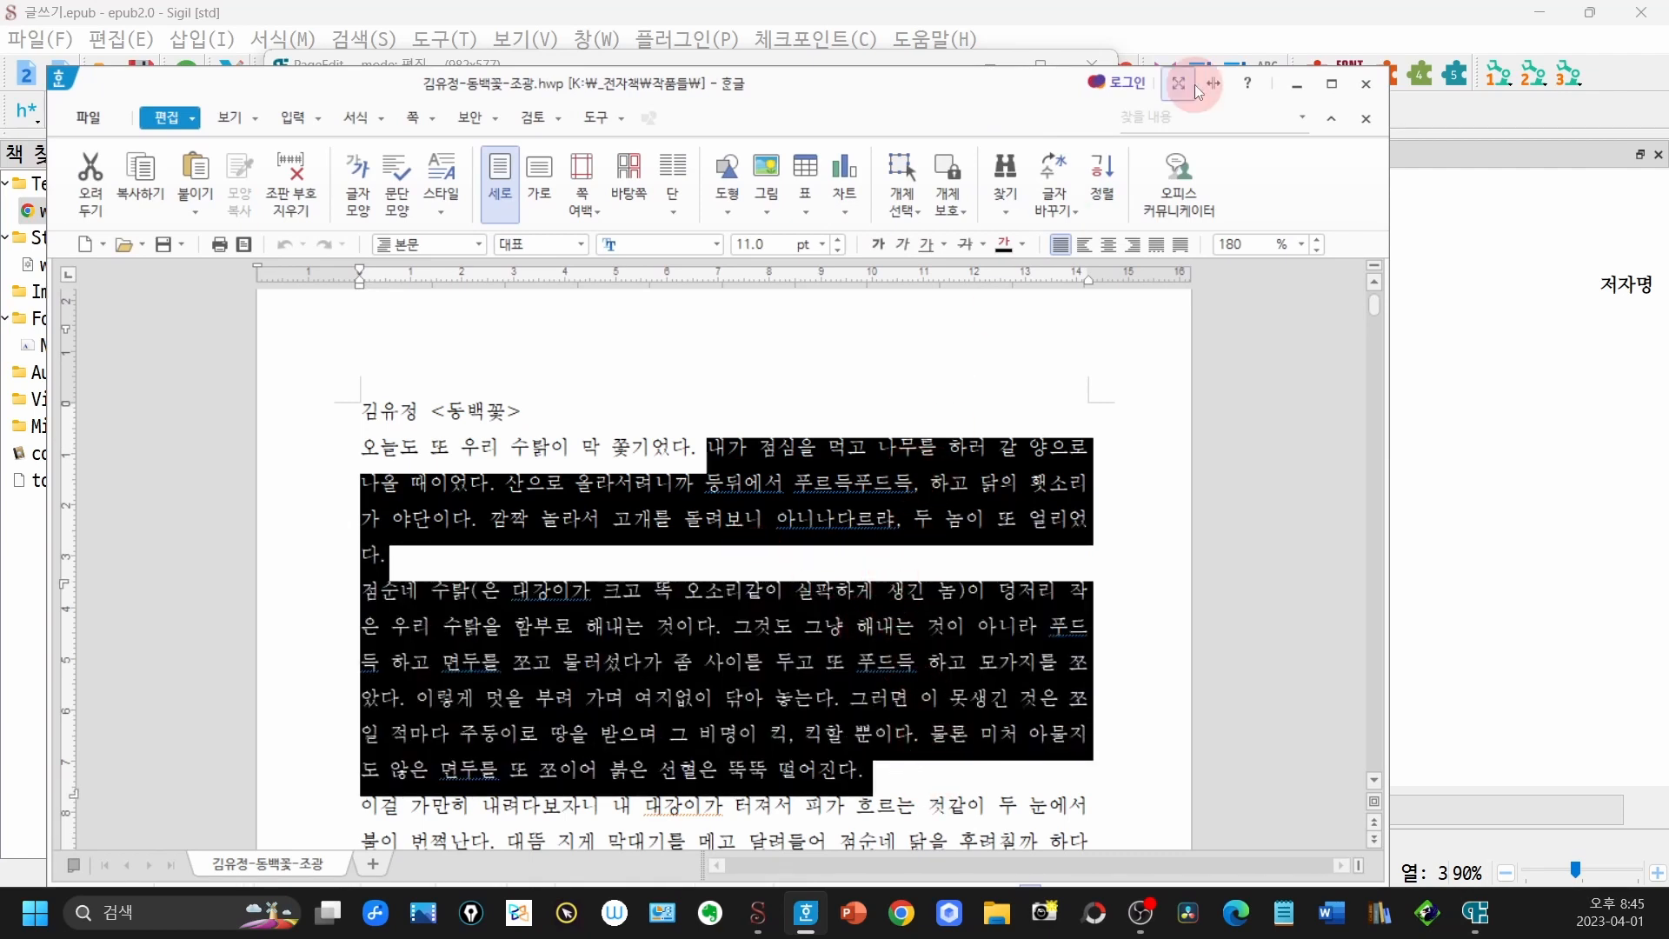
left_click(1297, 83)
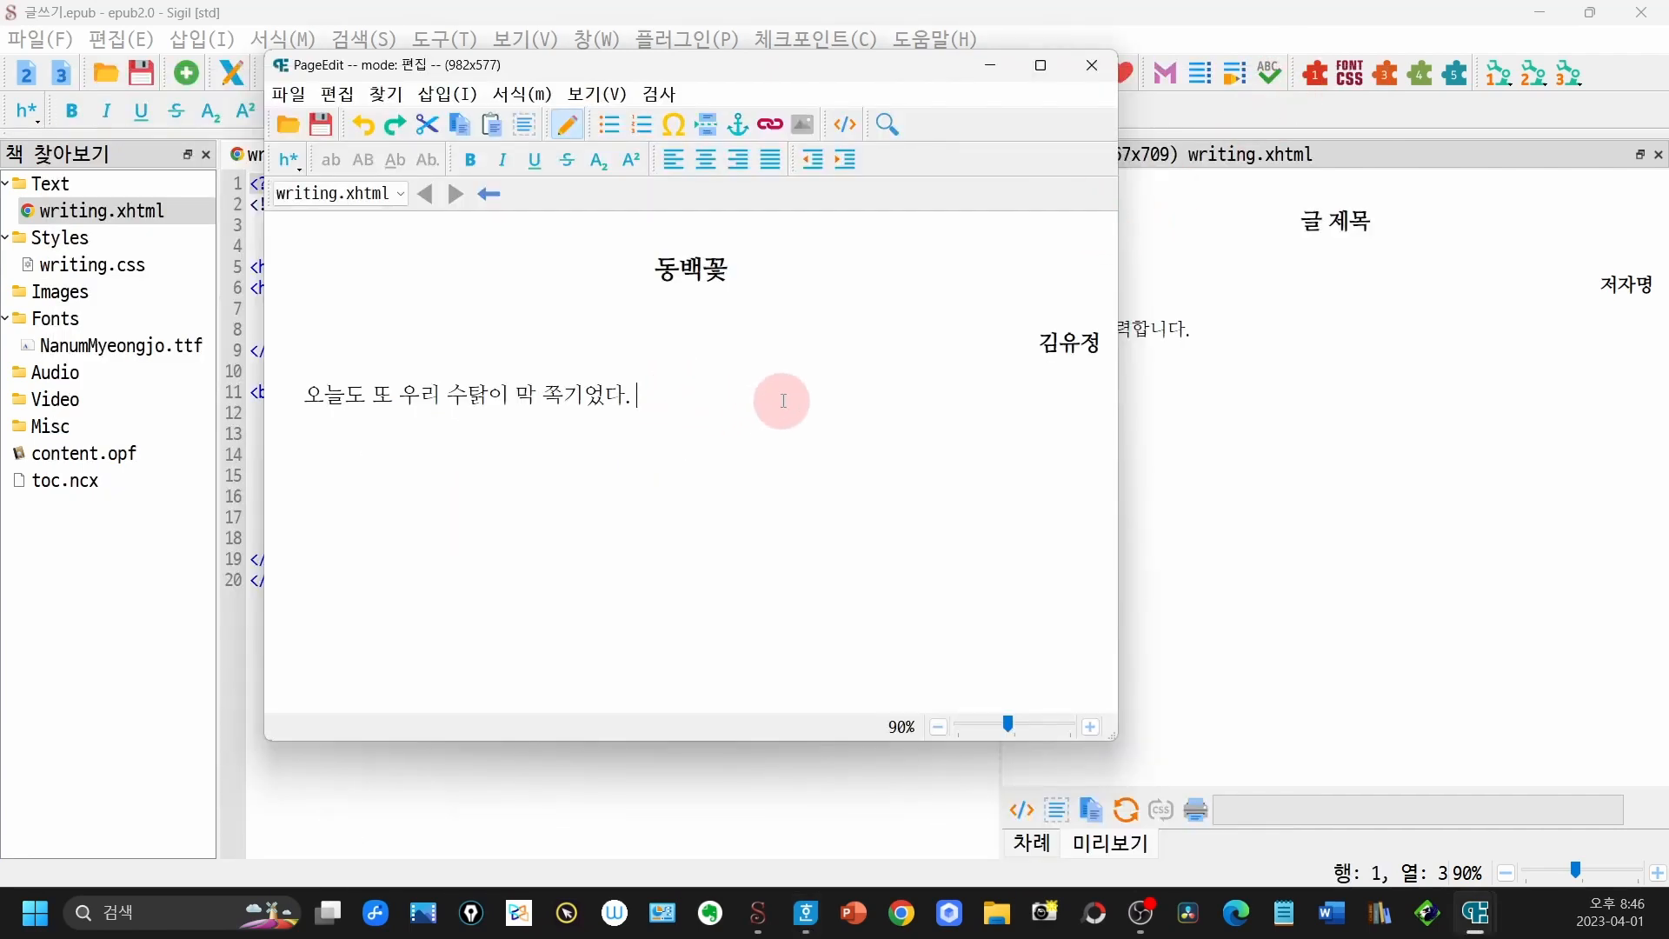
- Paste the copied passage as unformatted text after the first sentence, saving the page and closing PageEdit
left_click(336, 95)
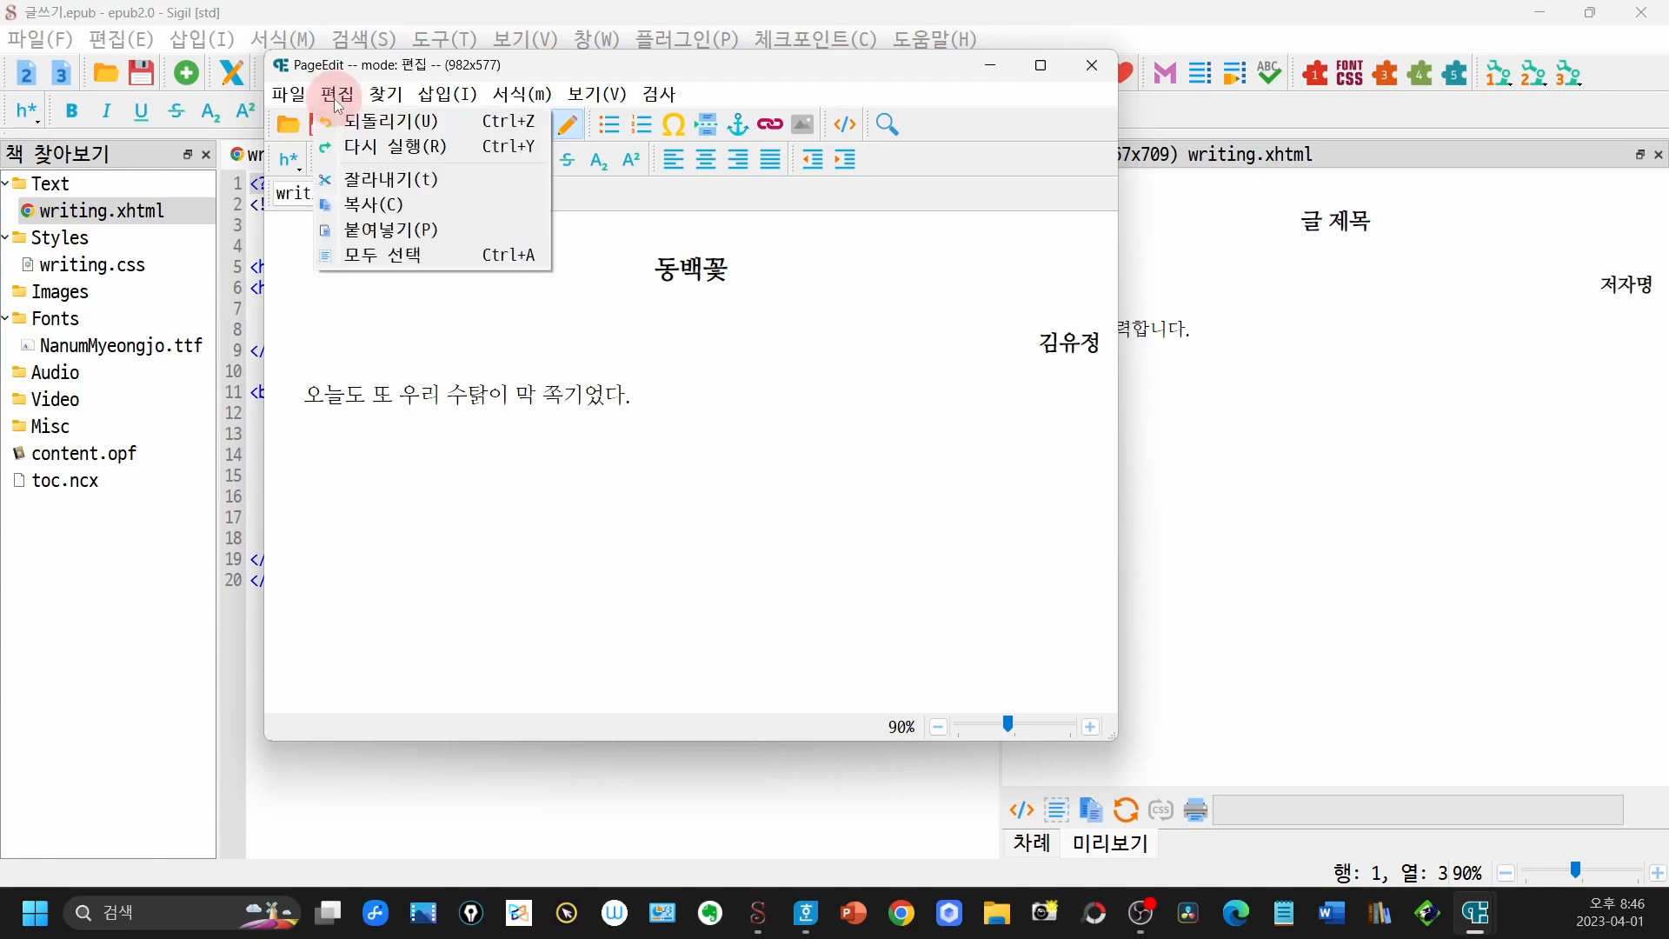
left_click(365, 235)
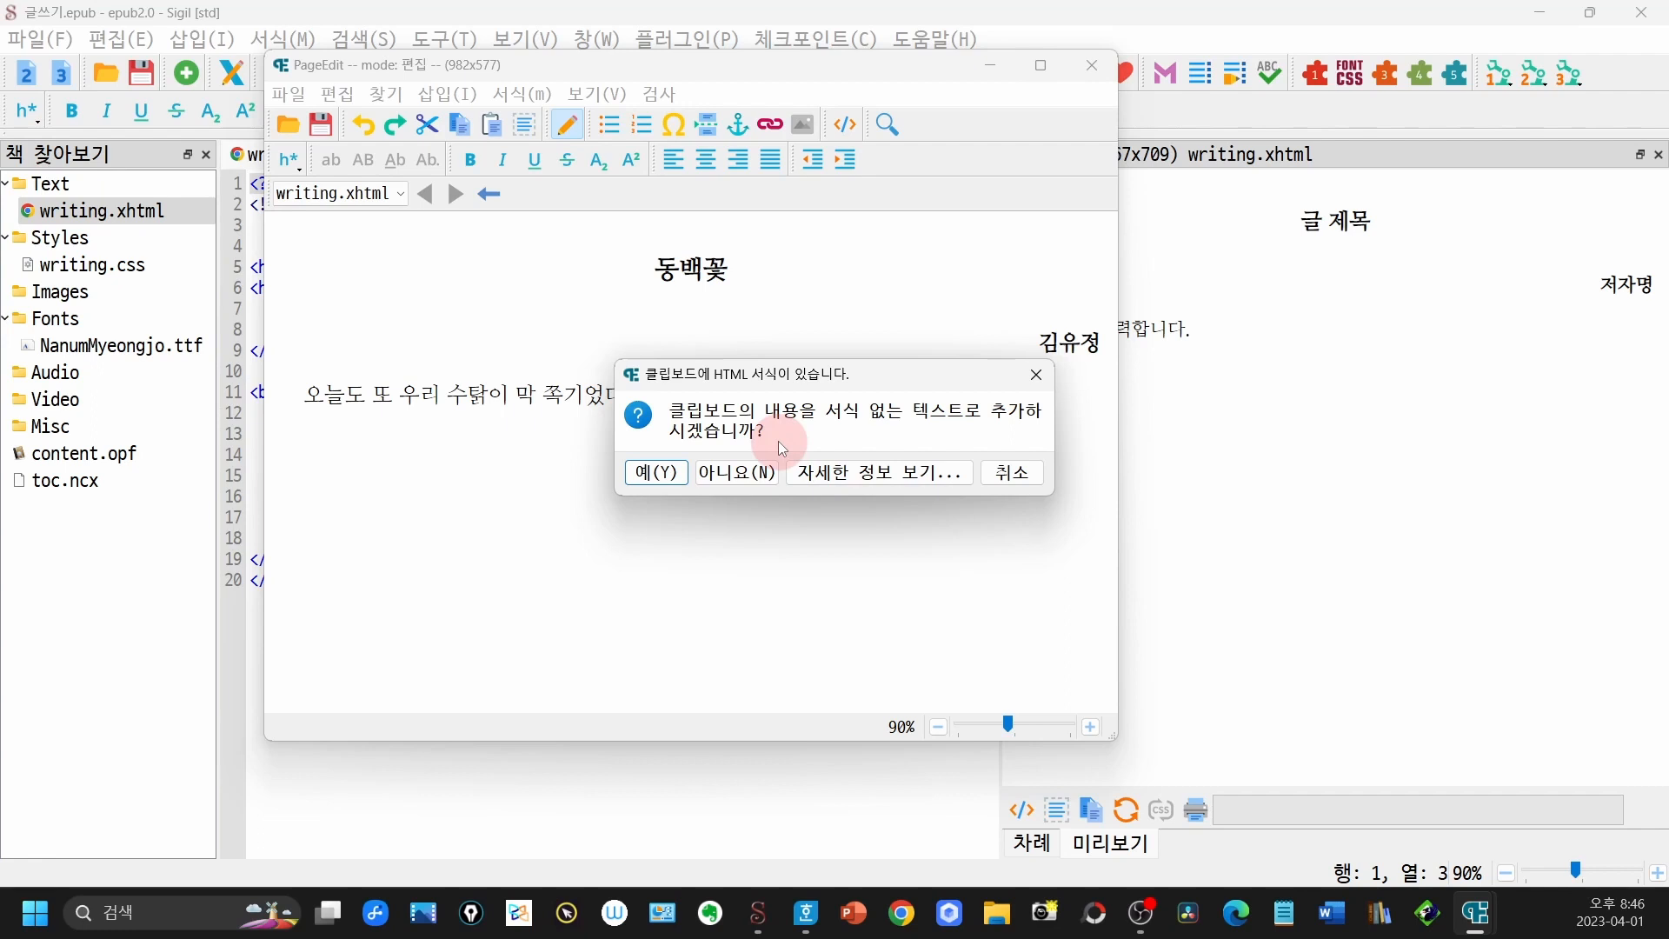
left_click(656, 474)
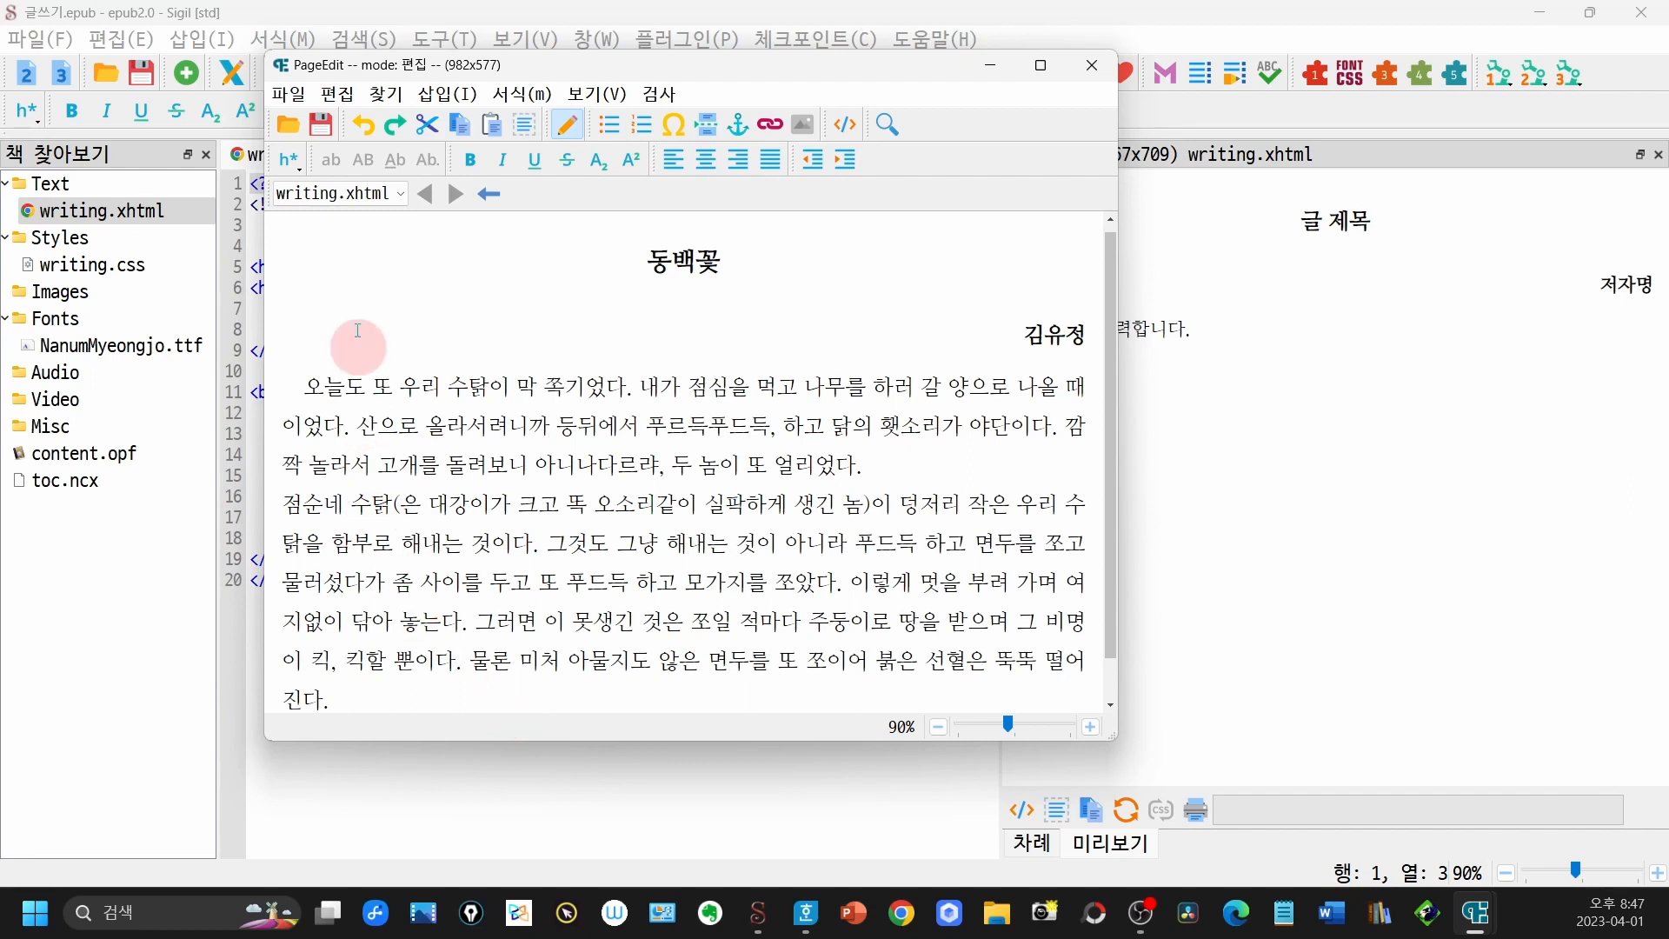
left_click(321, 126)
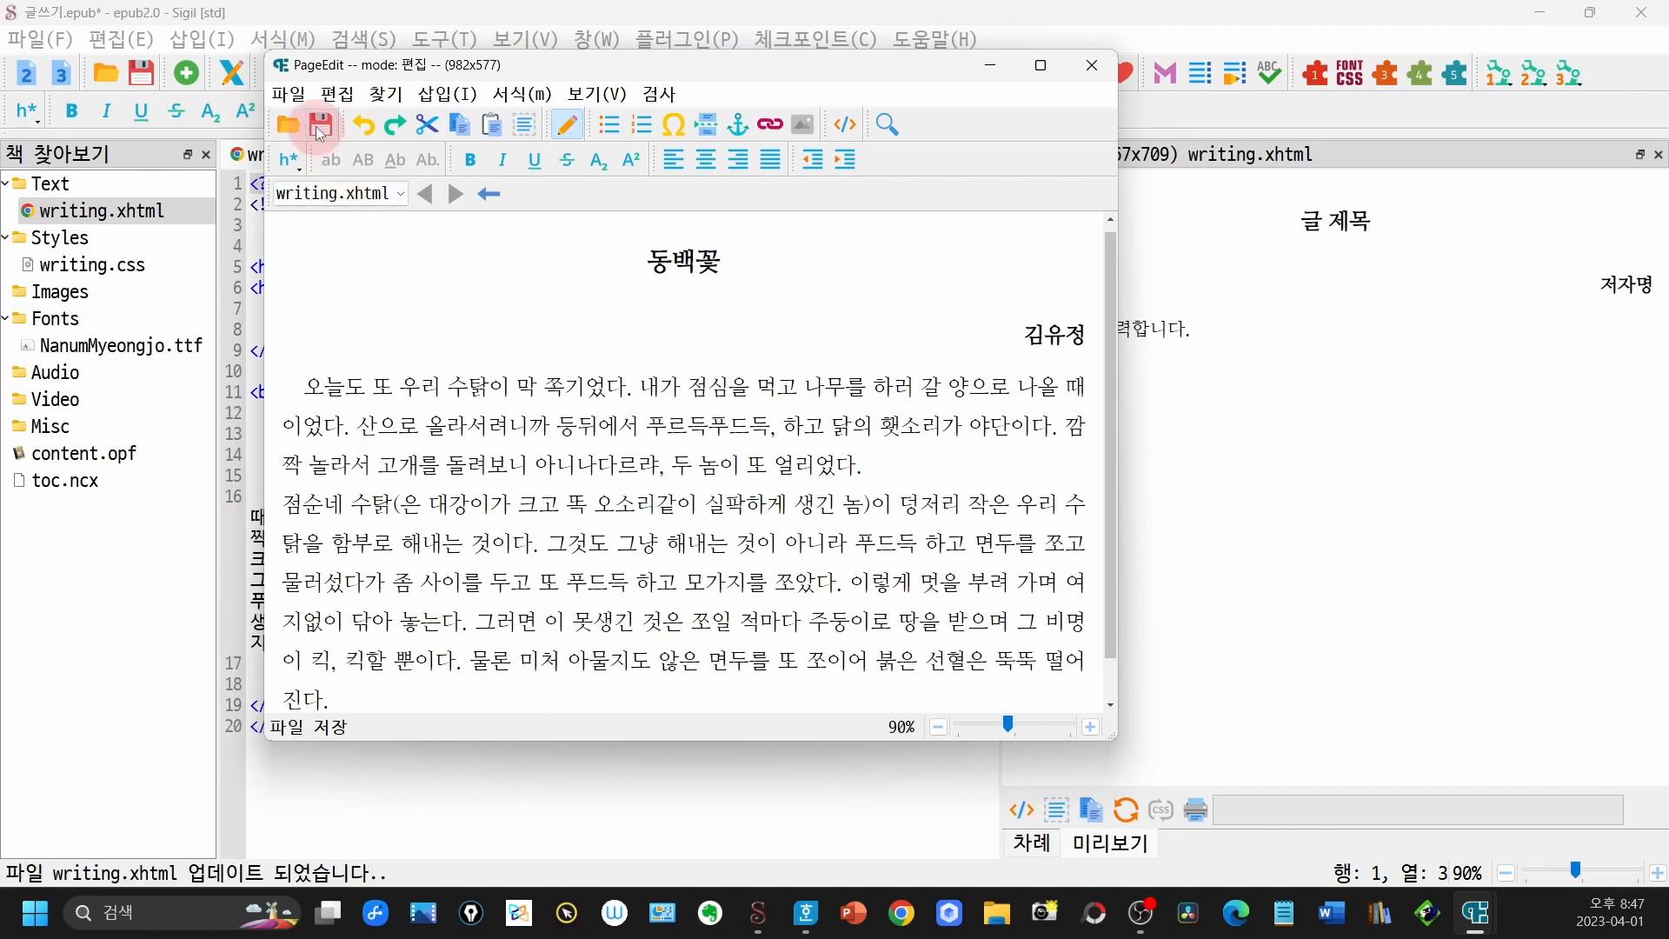
left_click(1098, 79)
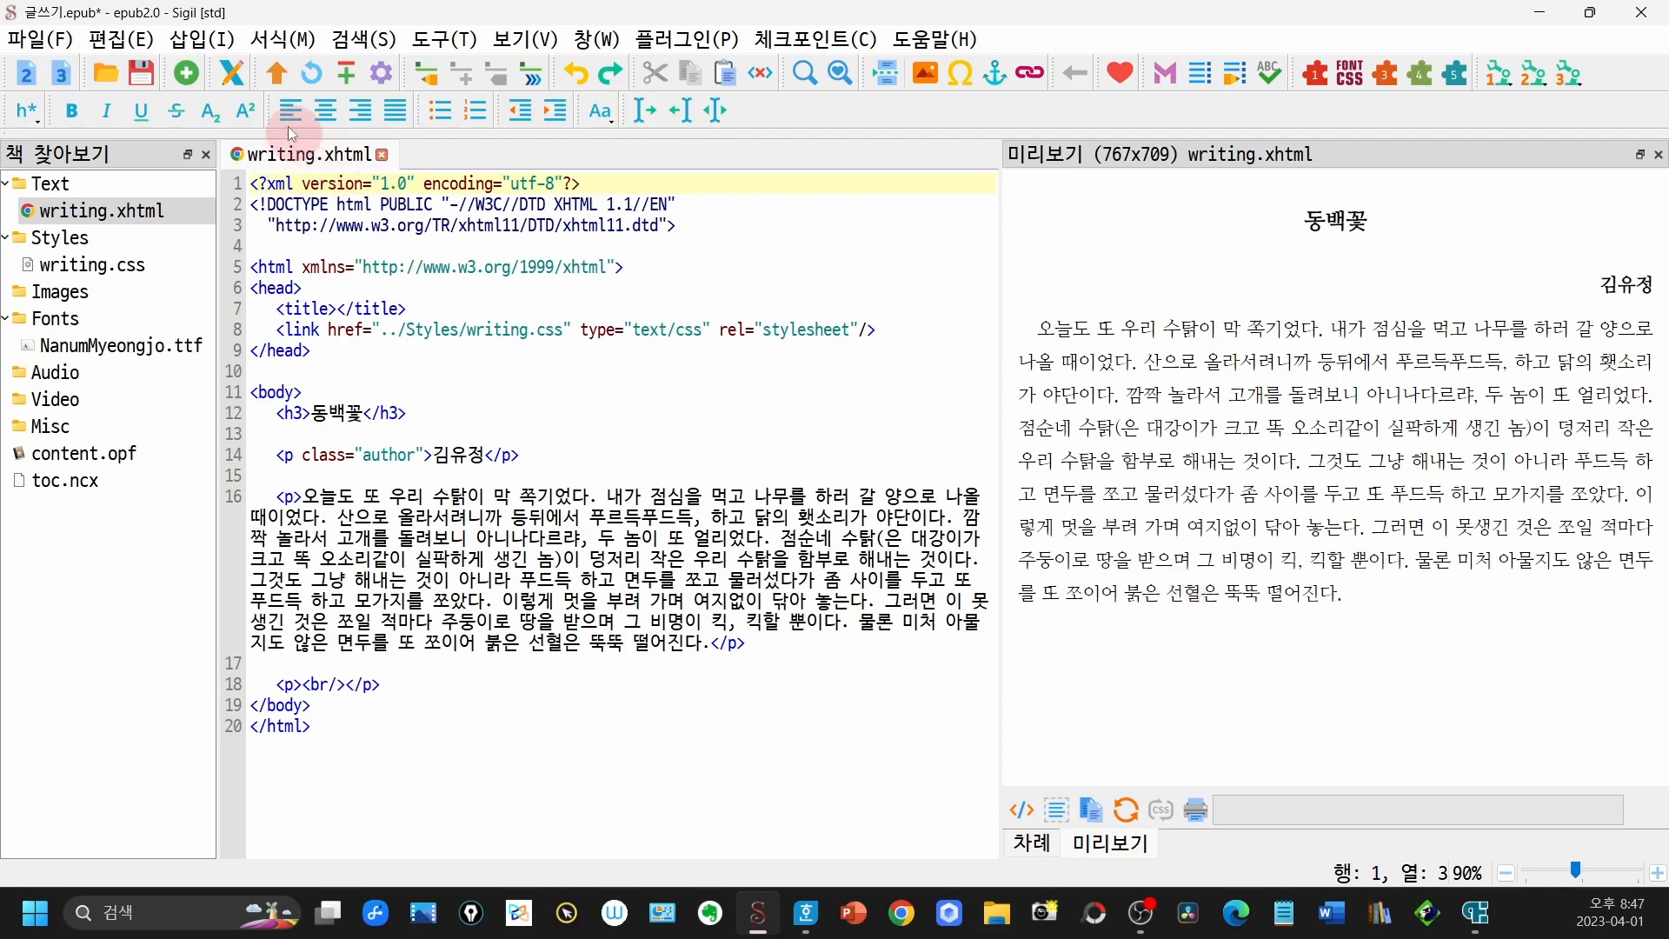
- Reopen writing.xhtml in PageEdit and start new paragraphs before "점순네 수탉" and before "이렇게 멋을"
left_click(232, 75)
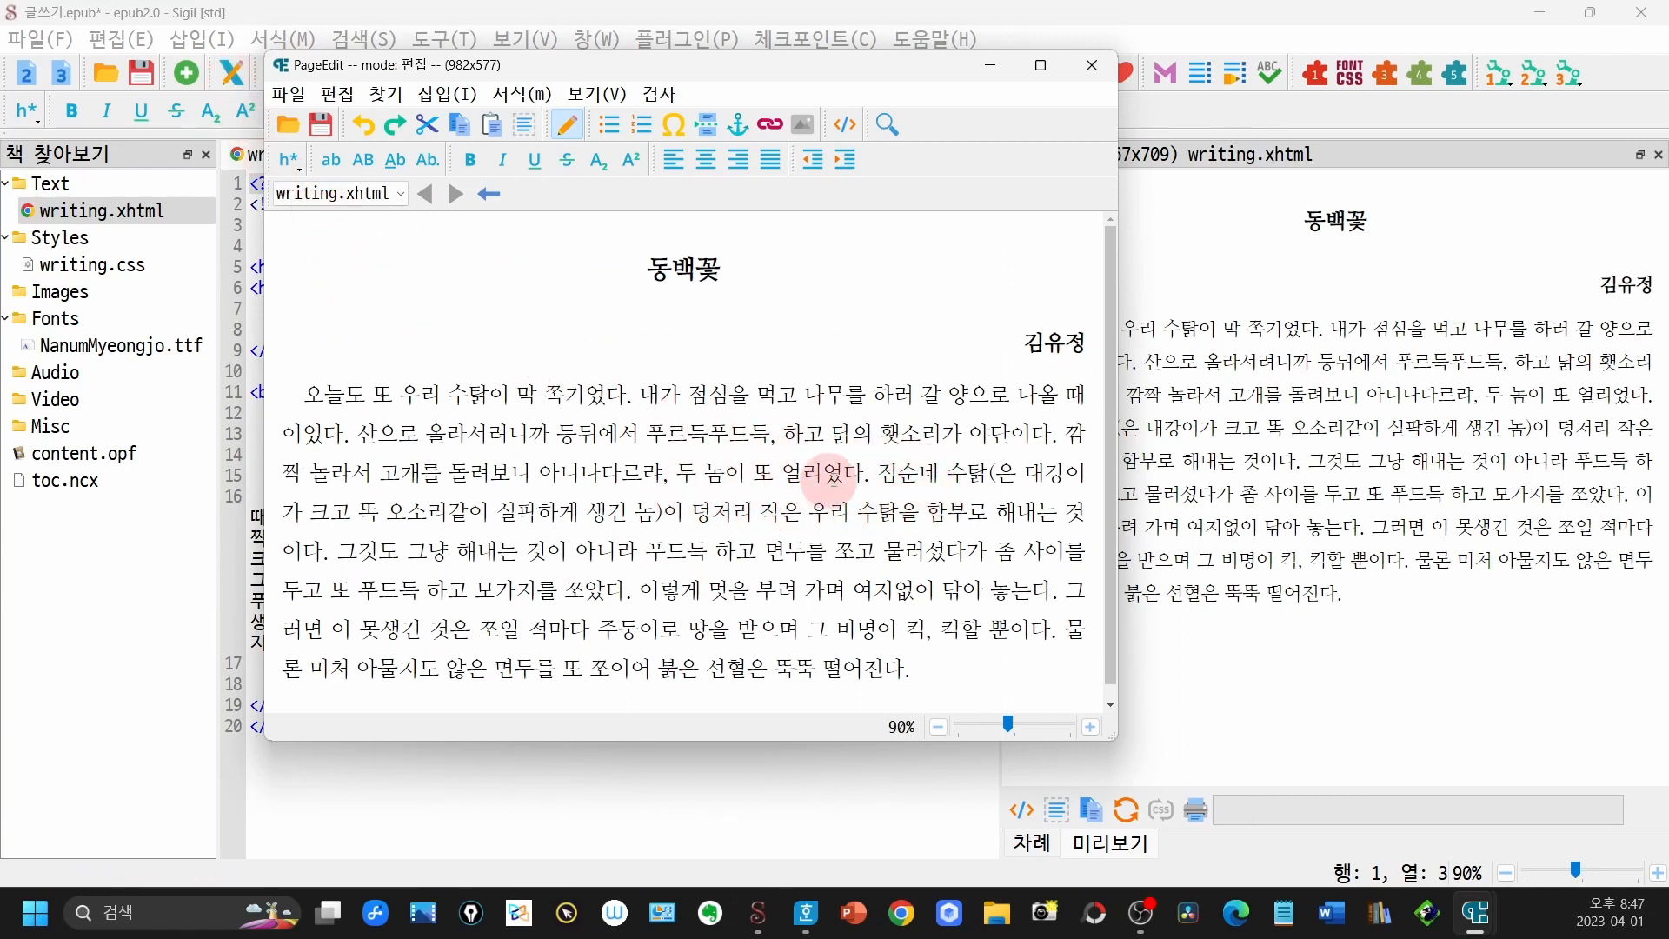
key("Return")
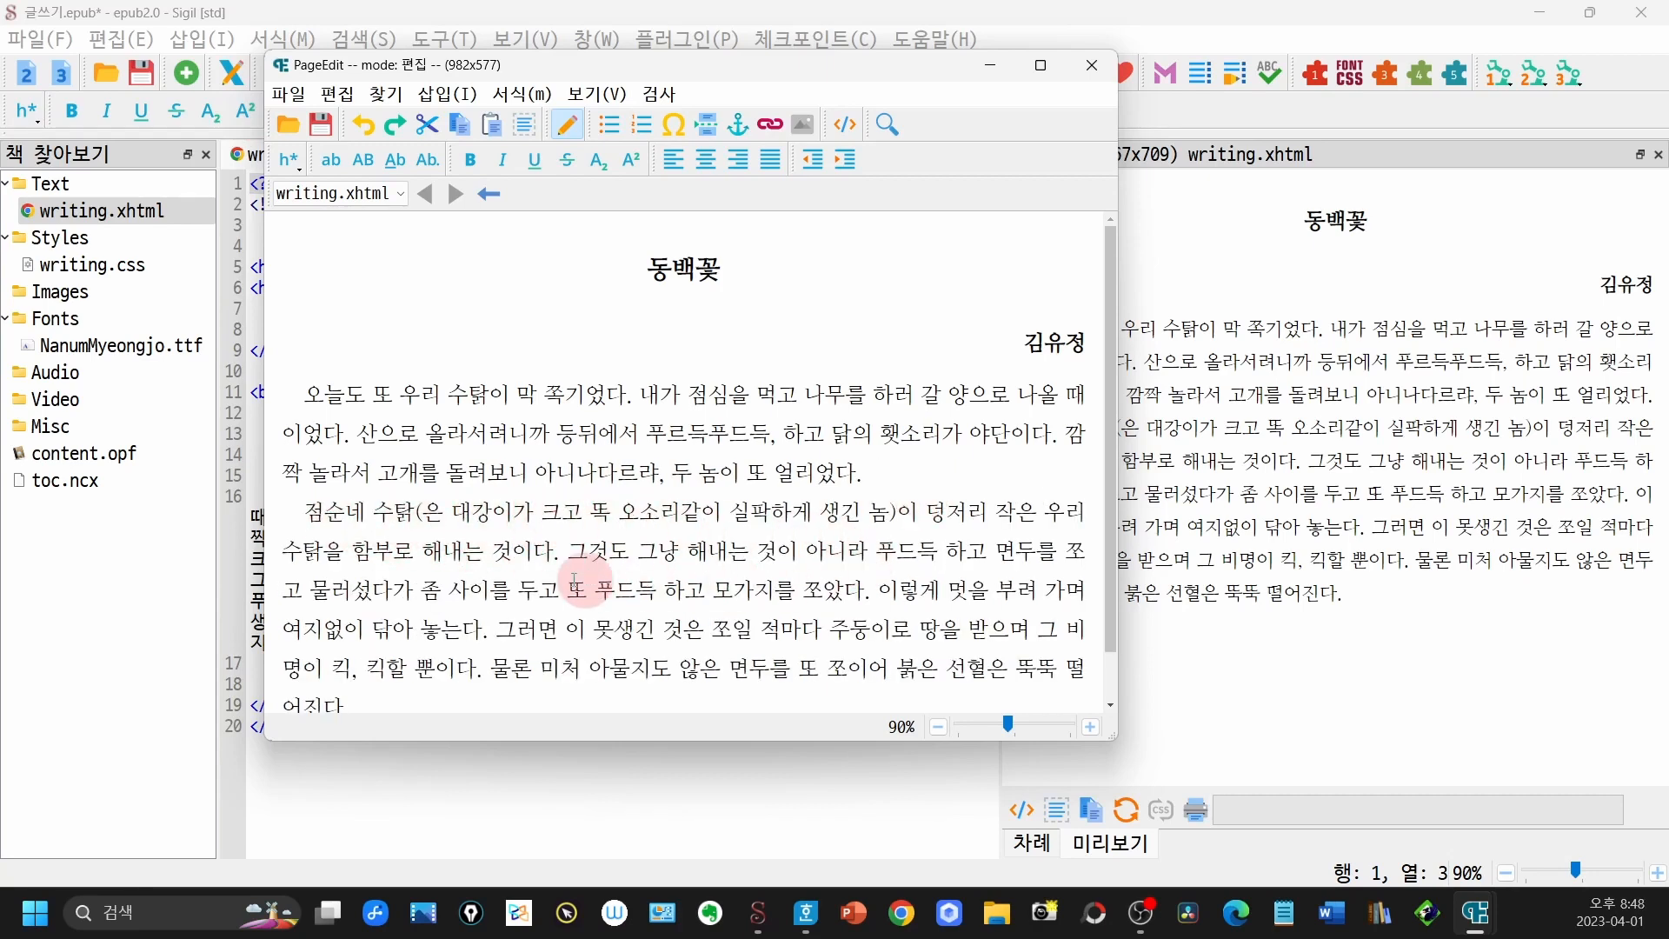
left_click(875, 591)
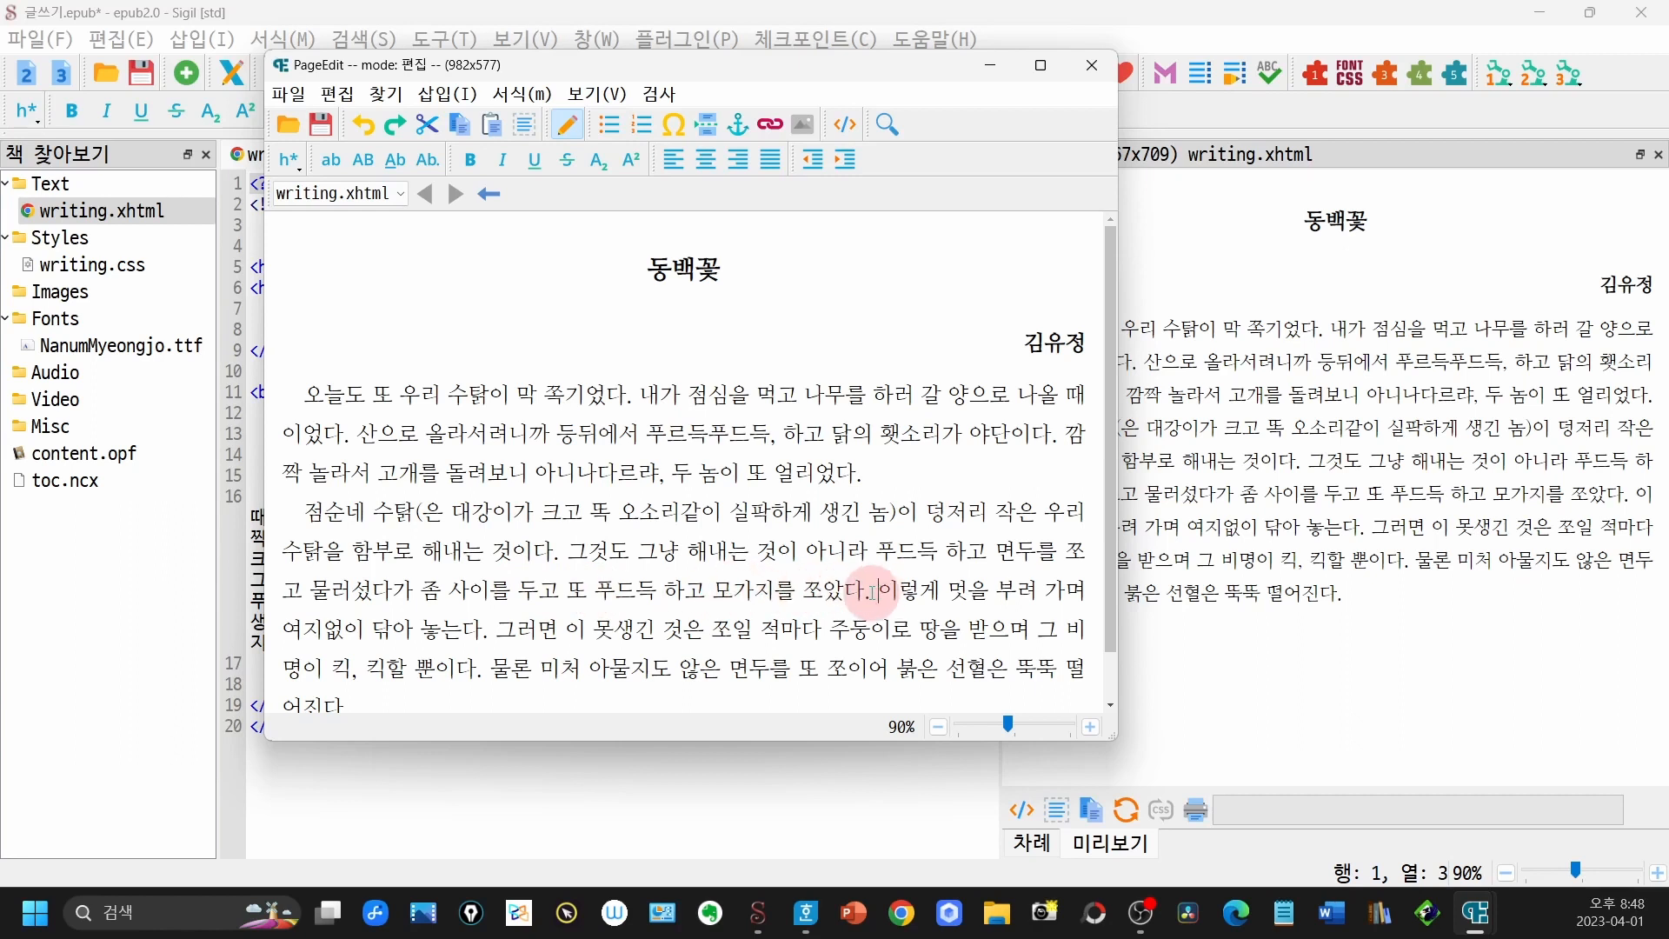
key("Return")
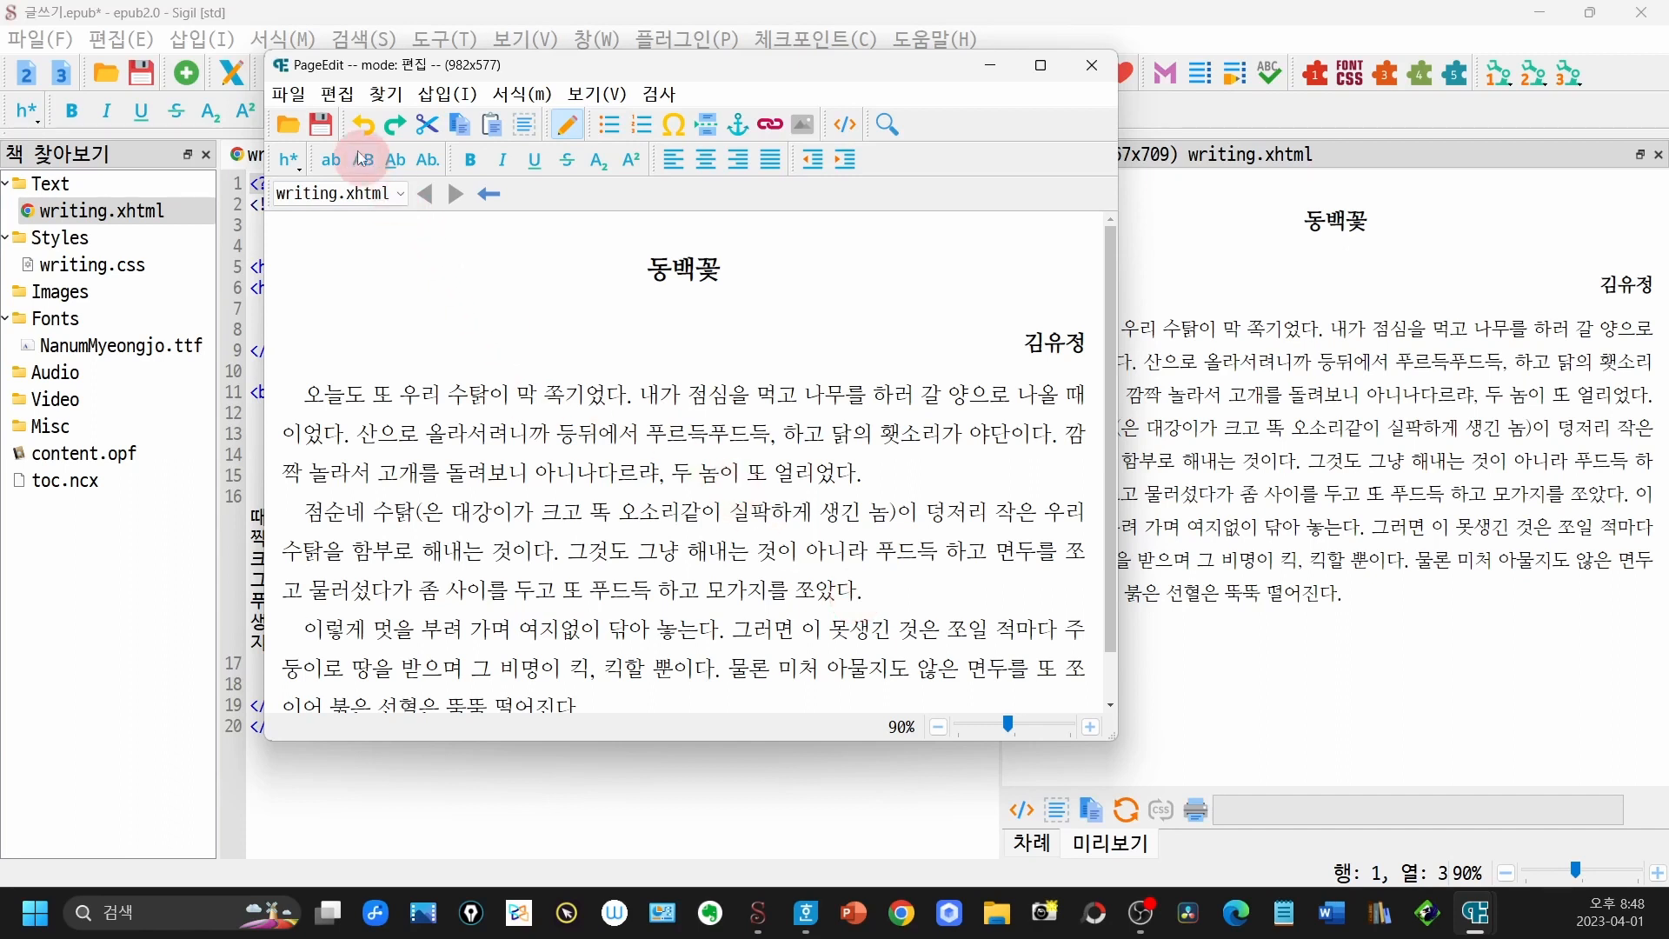
- Save the page with its new paragraph breaks and close PageEdit
left_click(323, 127)
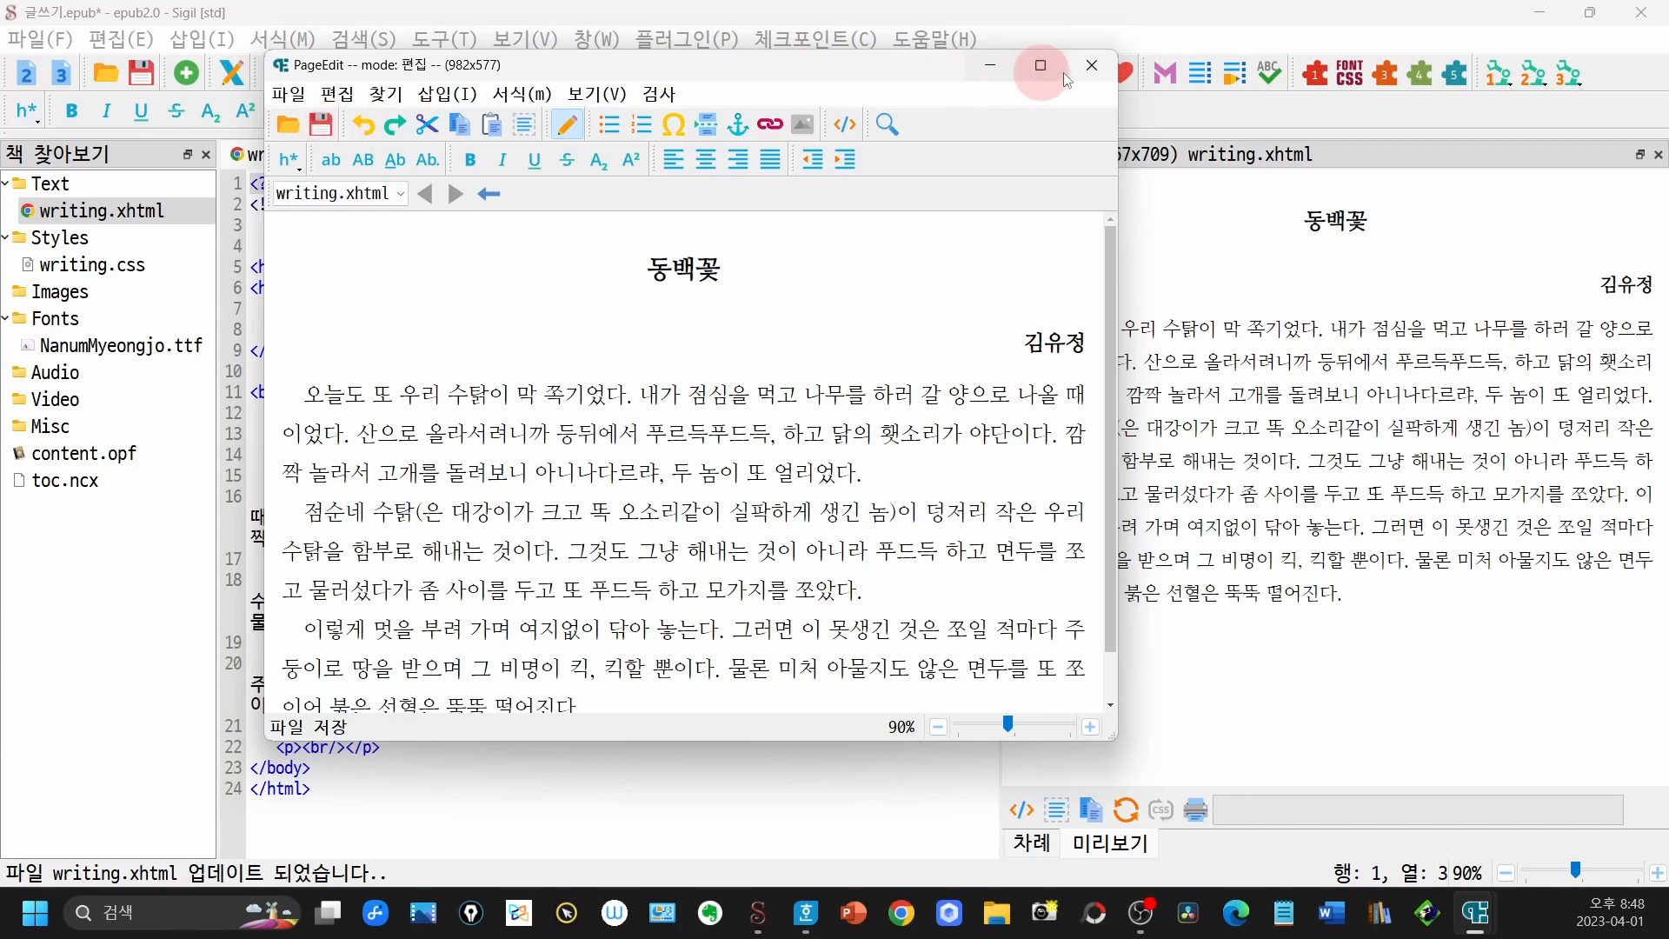
left_click(1092, 67)
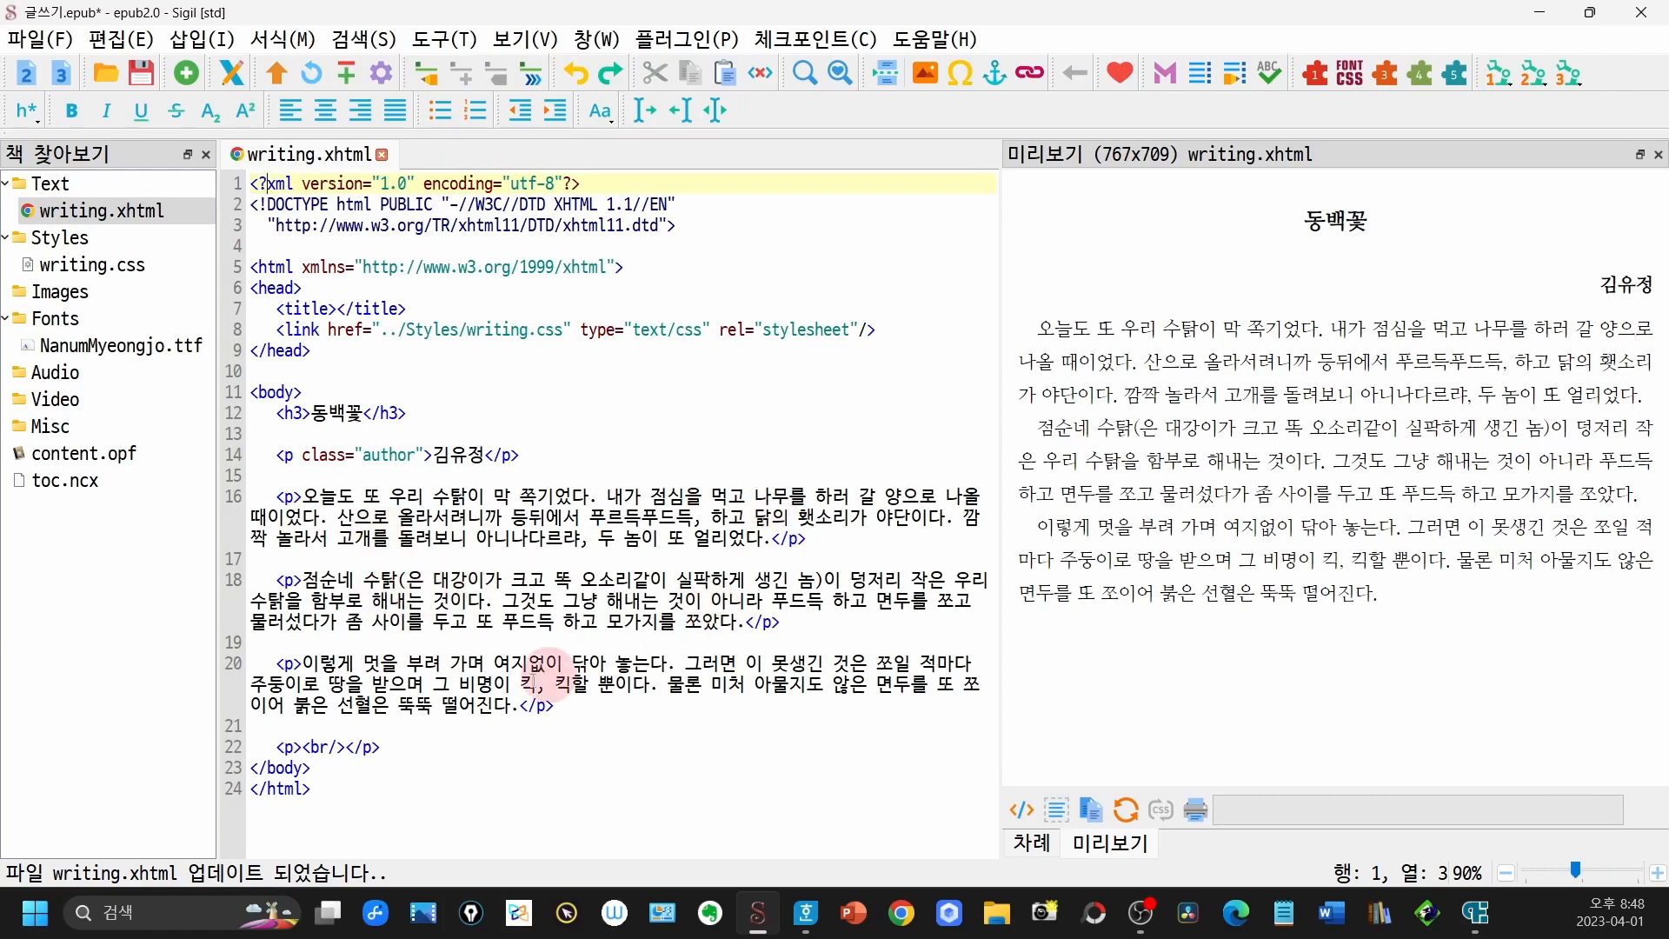
- Reopen writing.xhtml in PageEdit, add the closing paragraph "이걸 가만히 내려다보자니", and save the page before exiting PageEdit
left_click(239, 83)
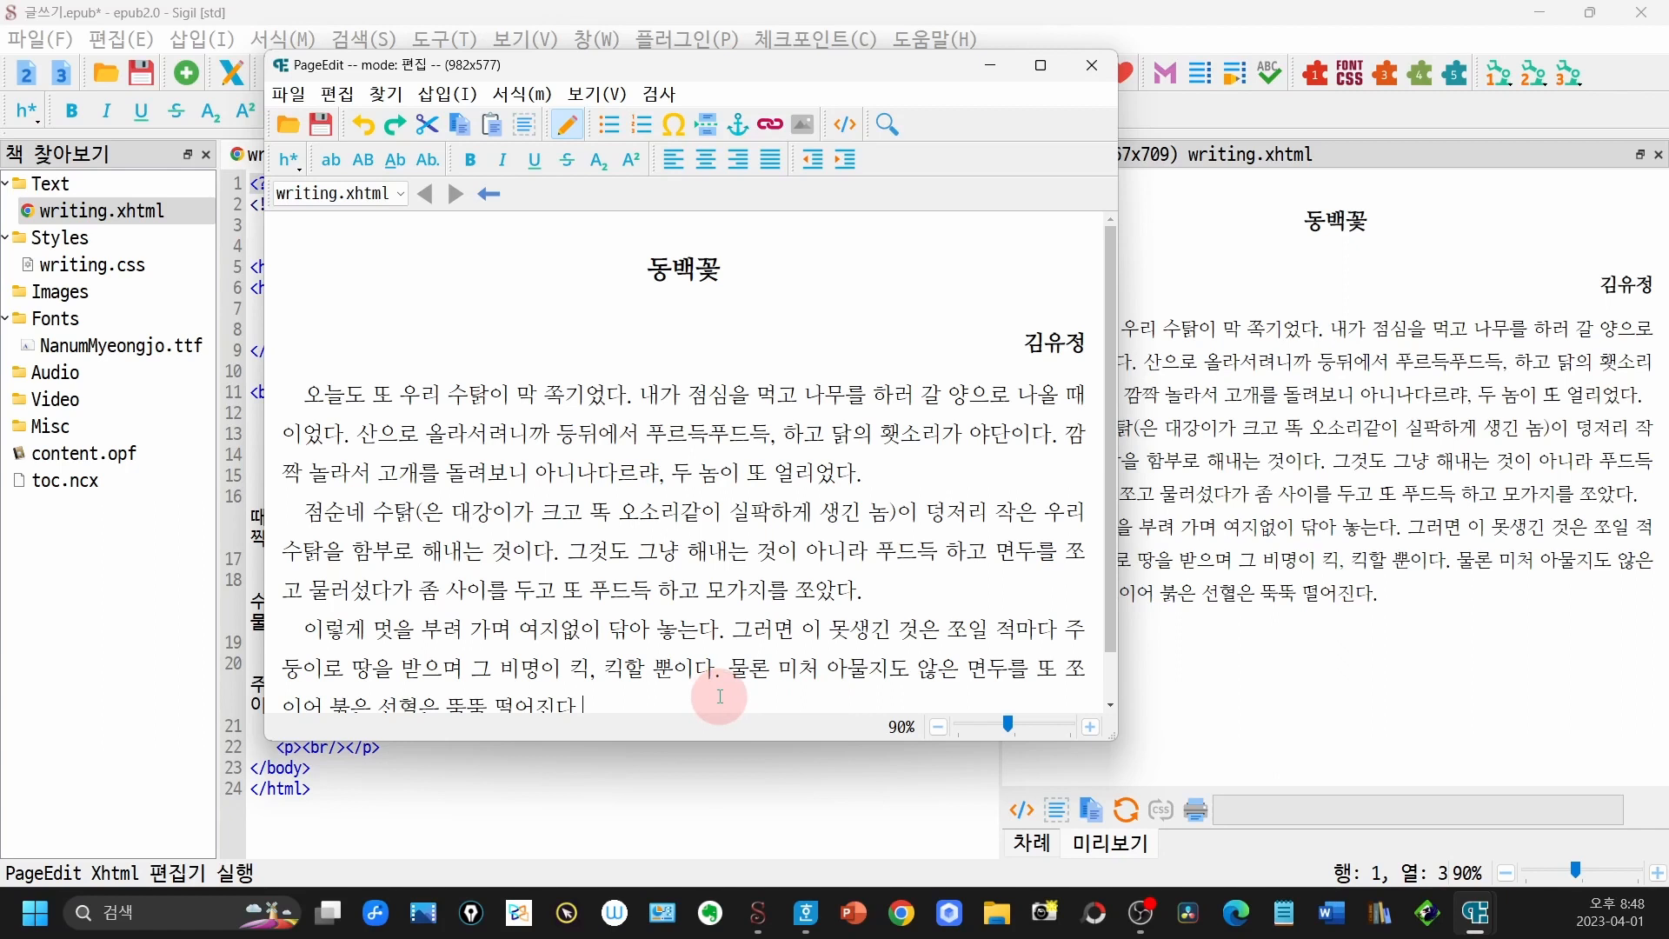
scroll(720, 697, "down", 1)
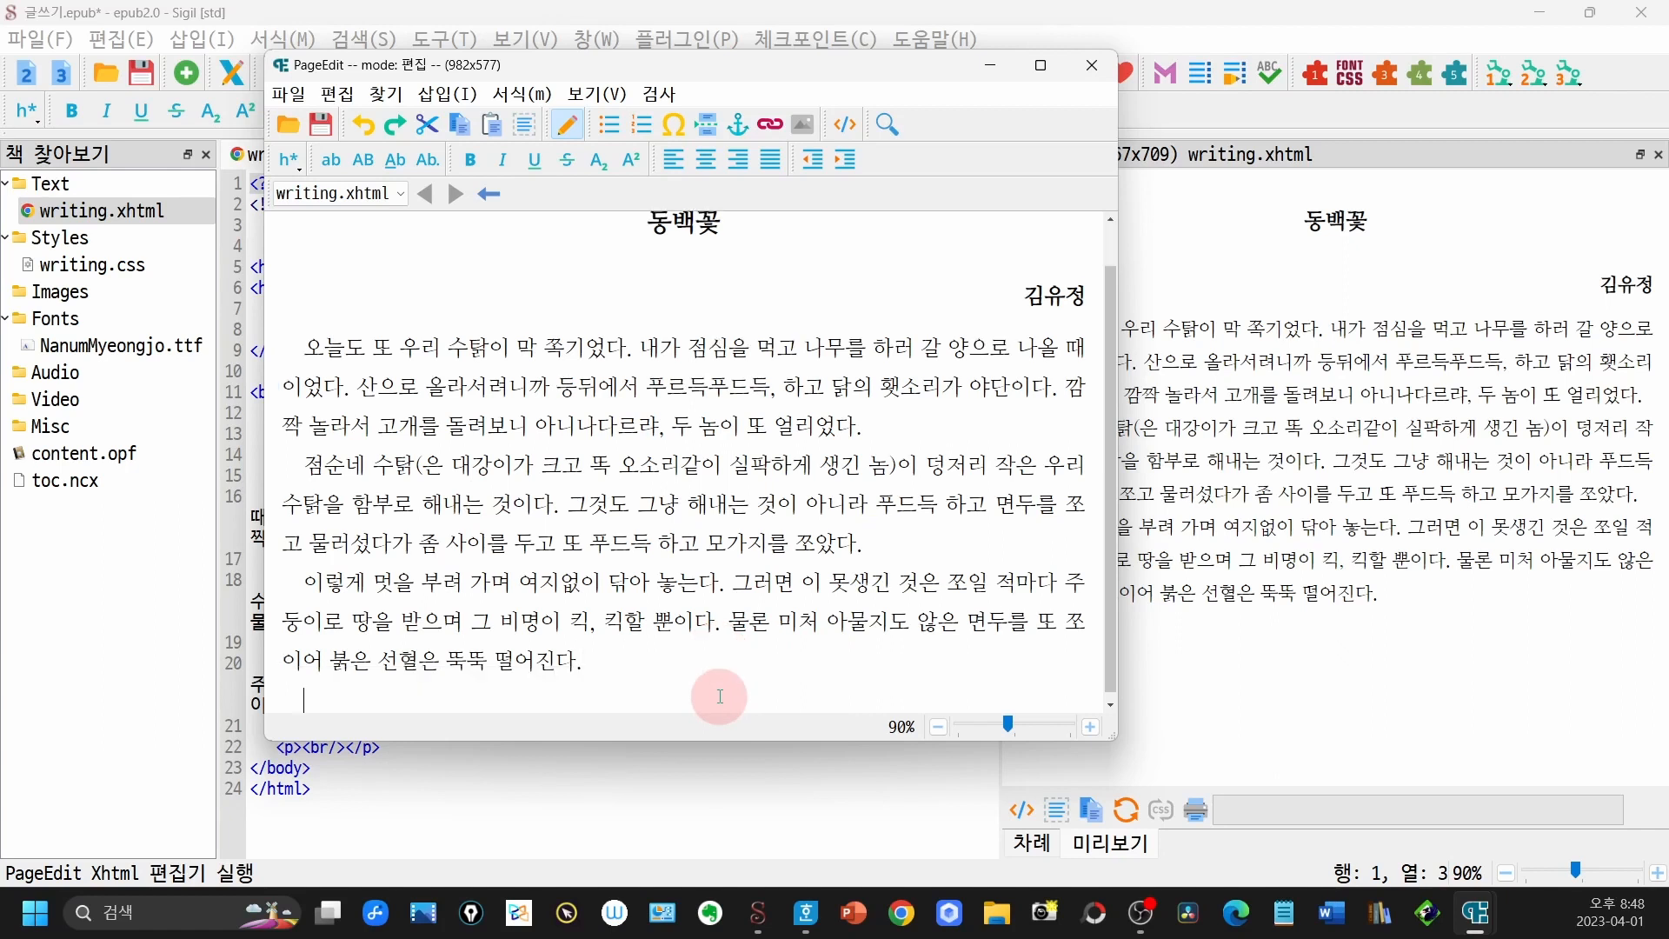
type("이걸 가")
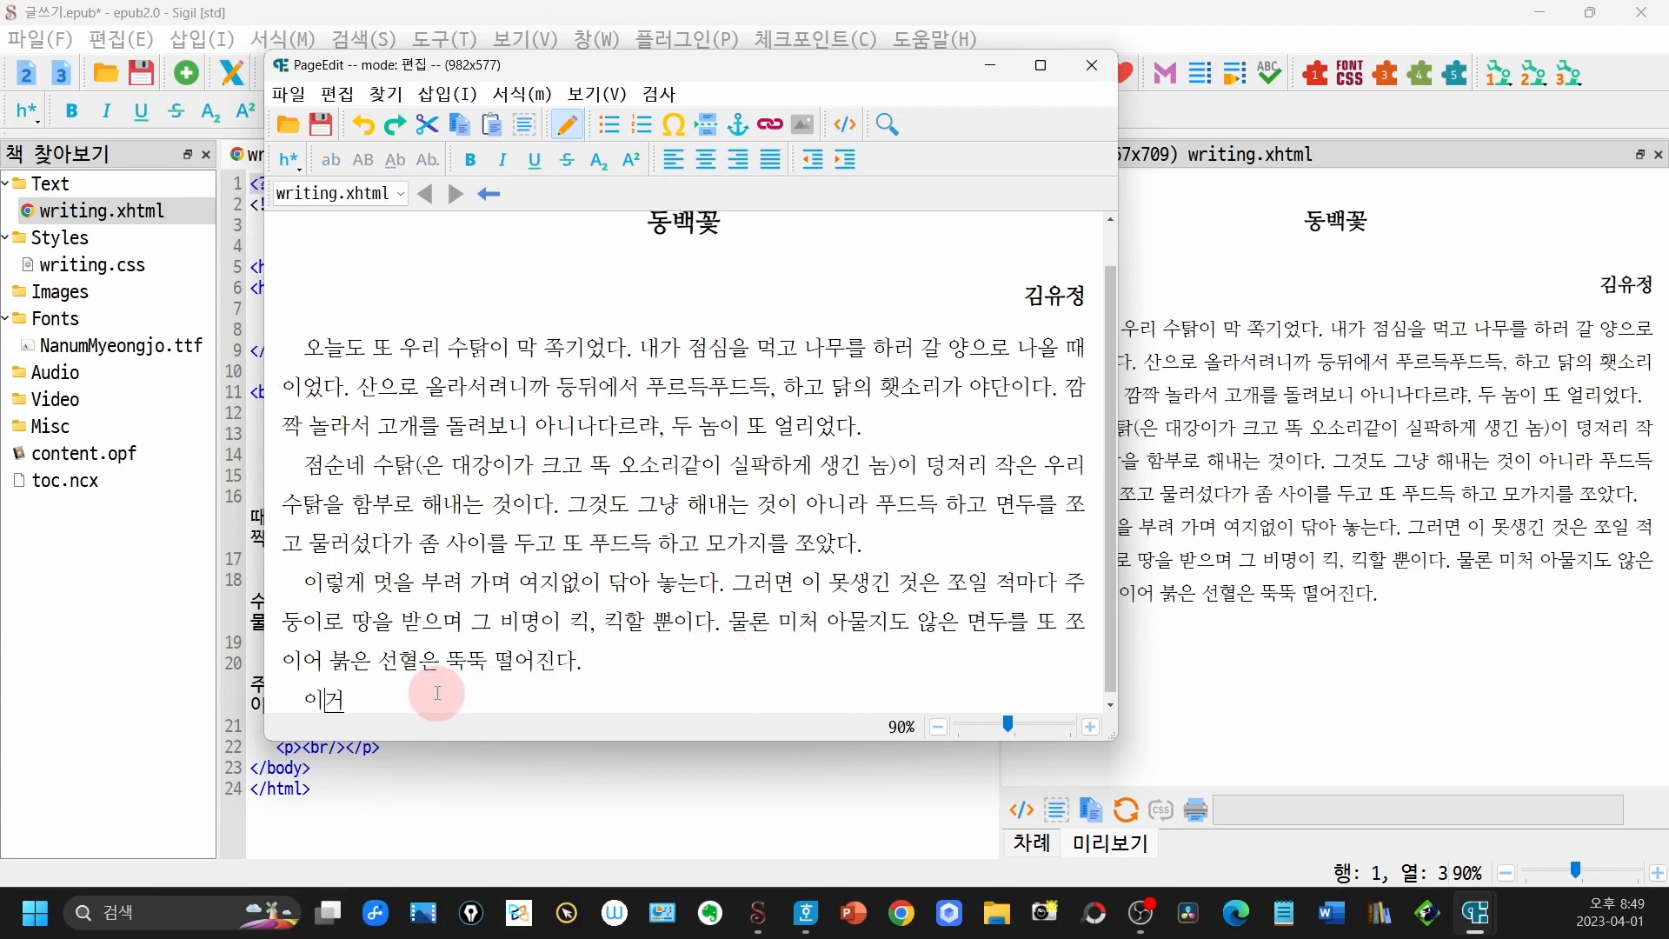
type("만히 내려다보자니")
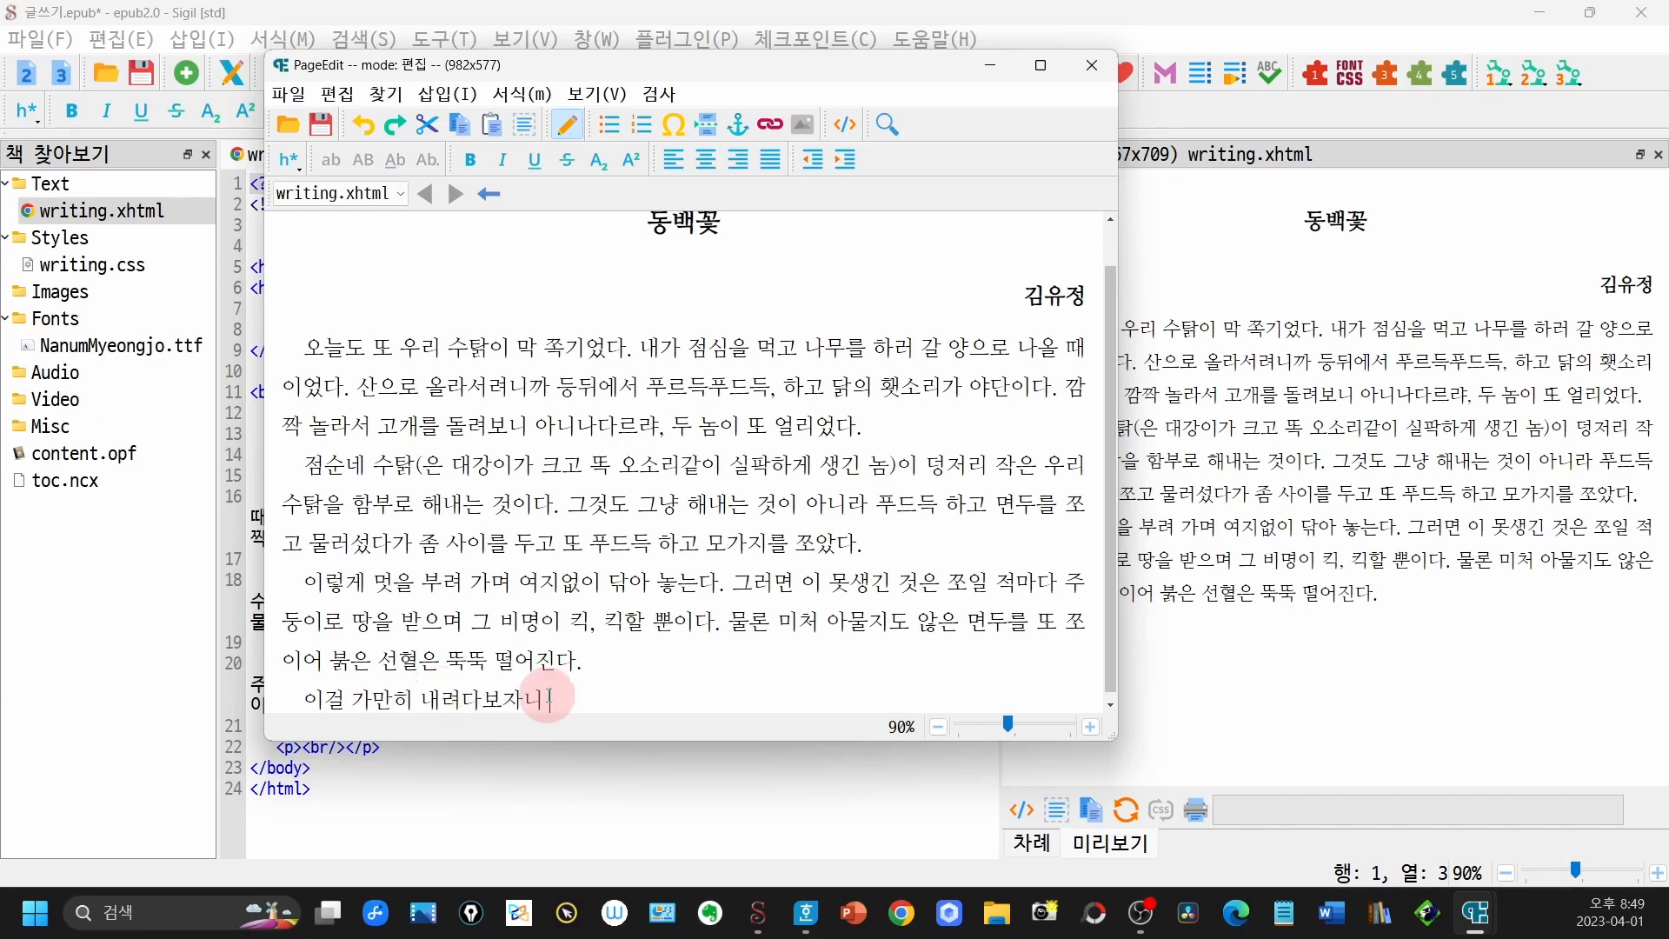
left_click(322, 130)
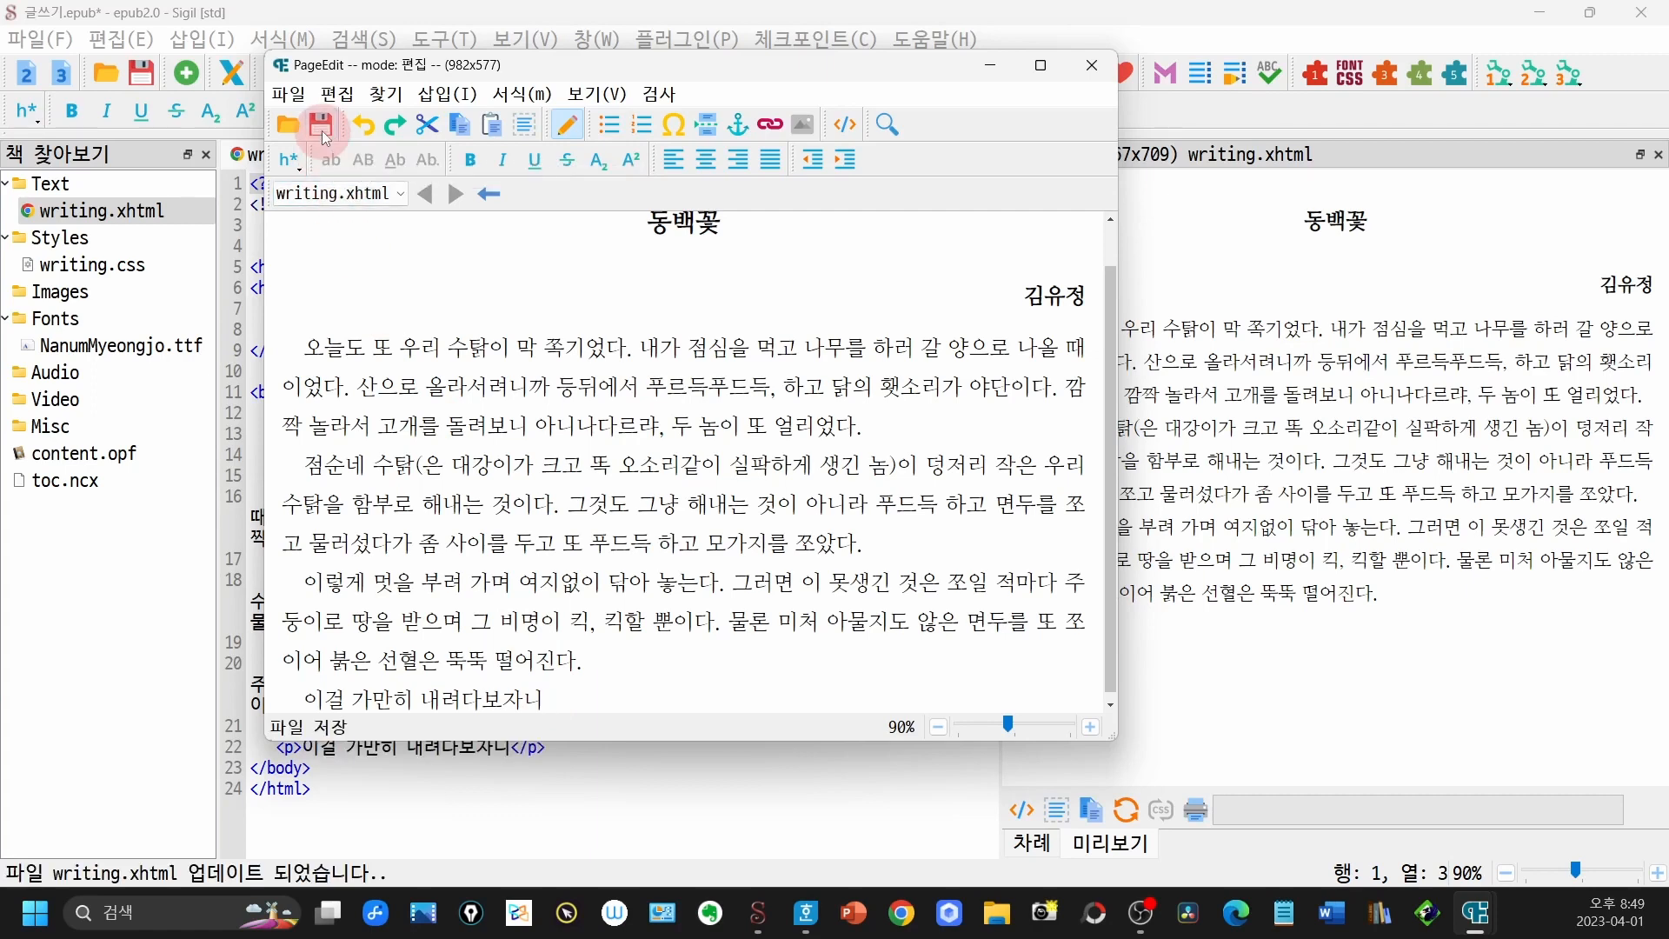
left_click(290, 94)
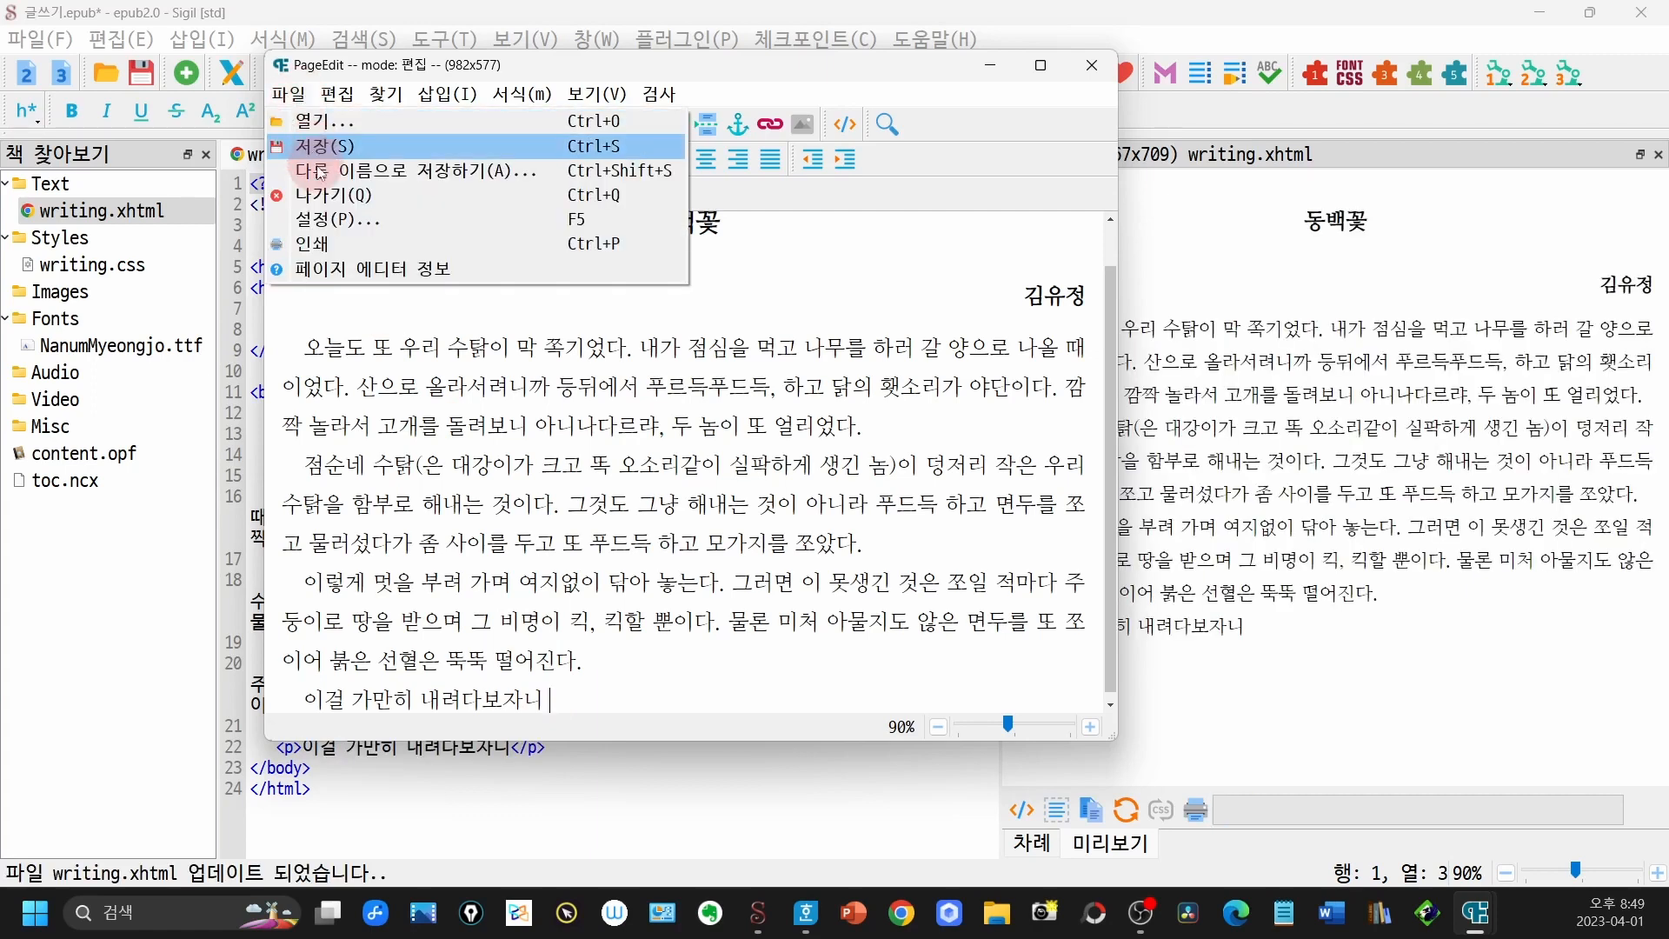
left_click(337, 194)
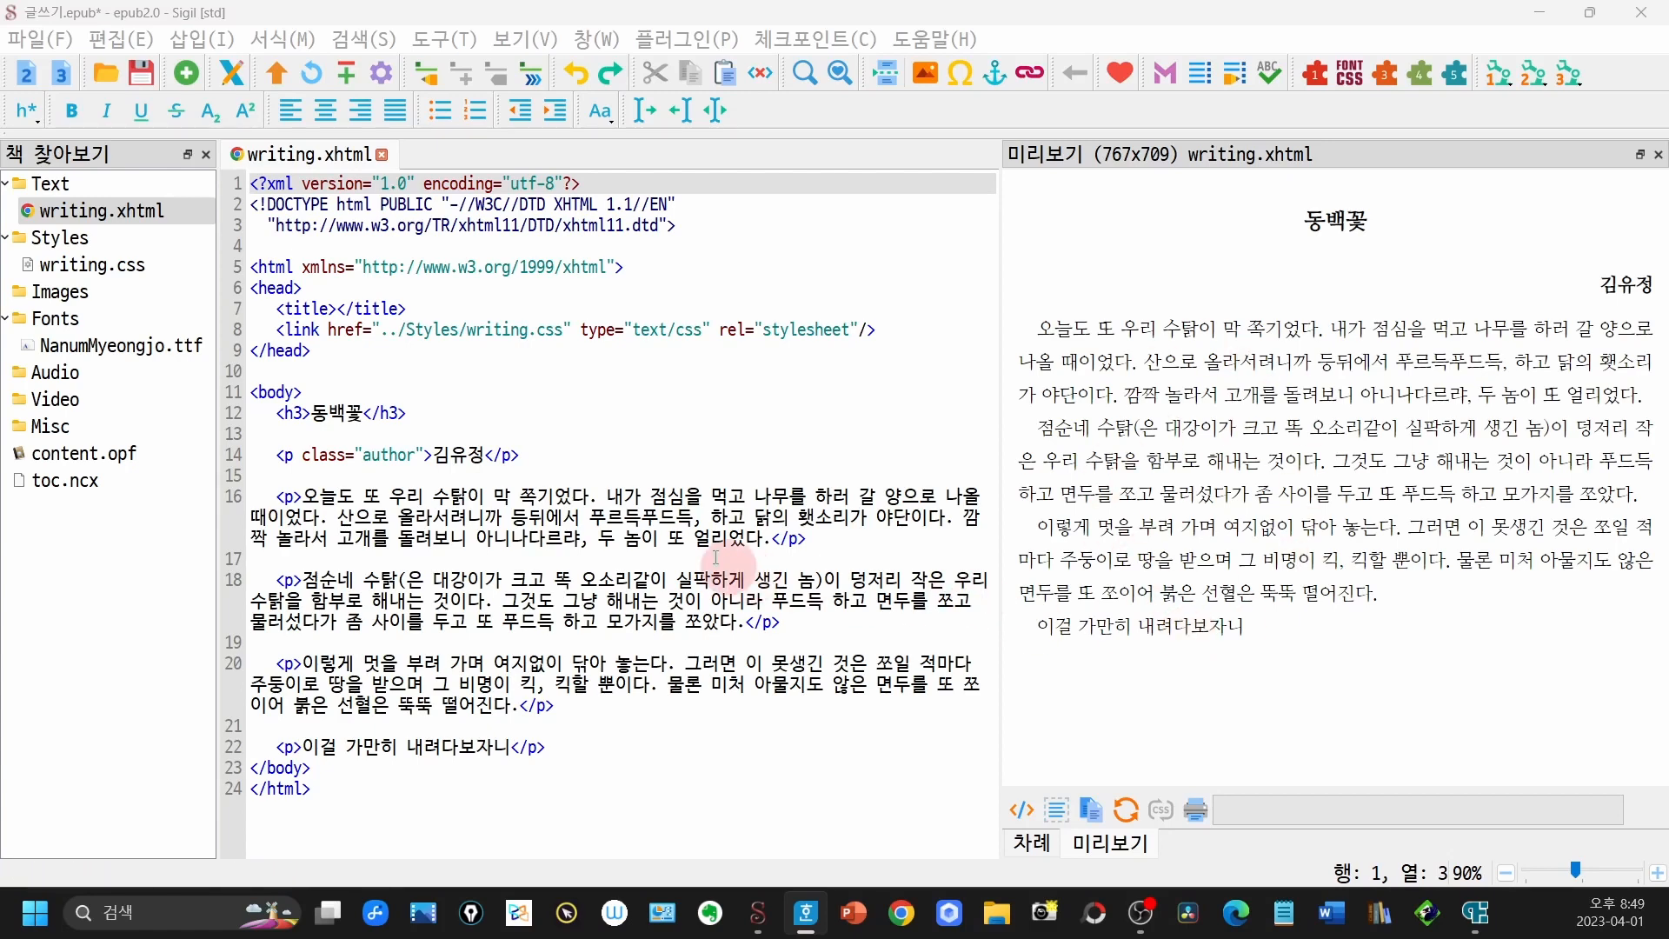
- Review the last paragraph of writing.xhtml in PageEdit, saving the page and closing PageEdit again
left_click(237, 80)
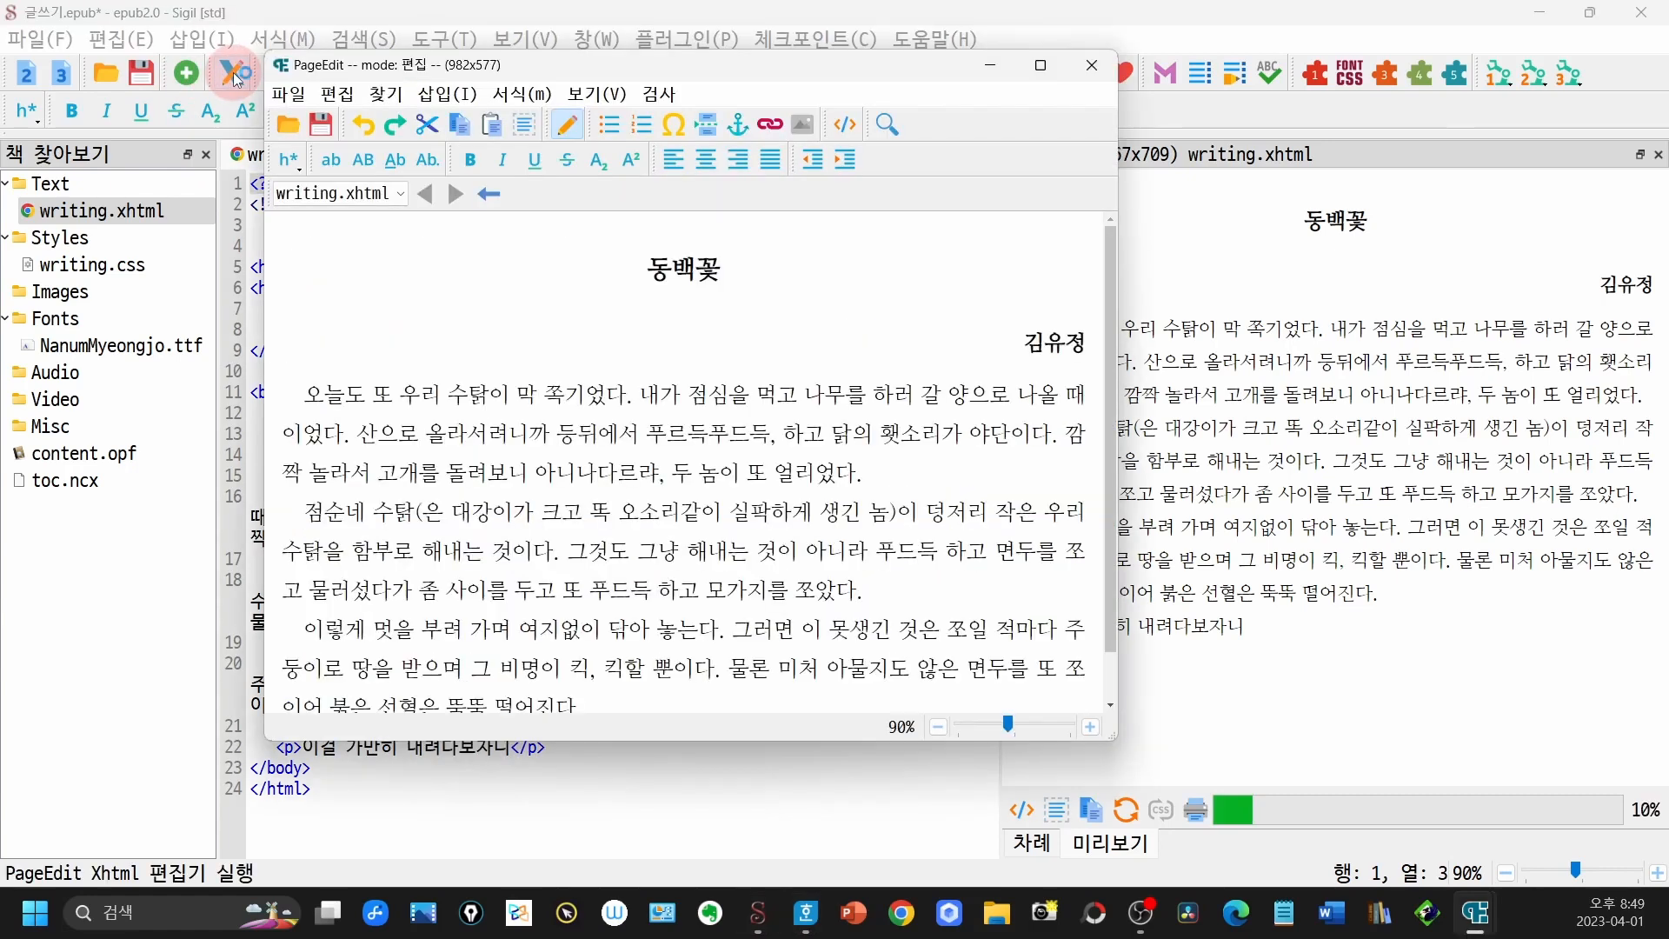
left_click(874, 475)
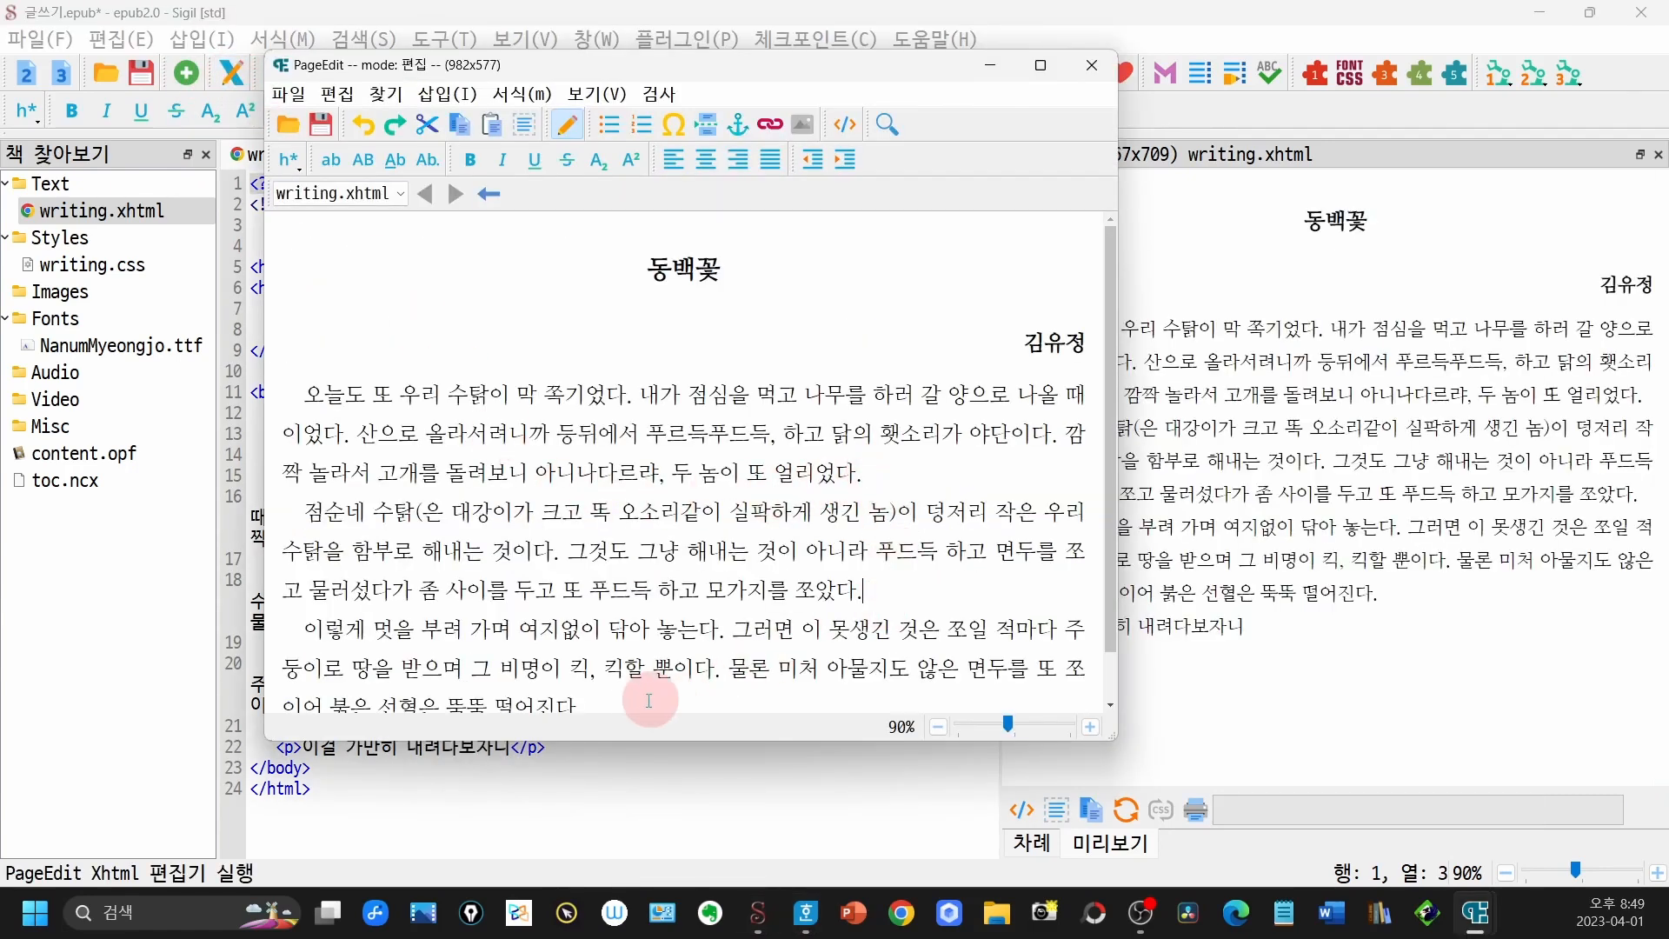
scroll(646, 686, "down", 1)
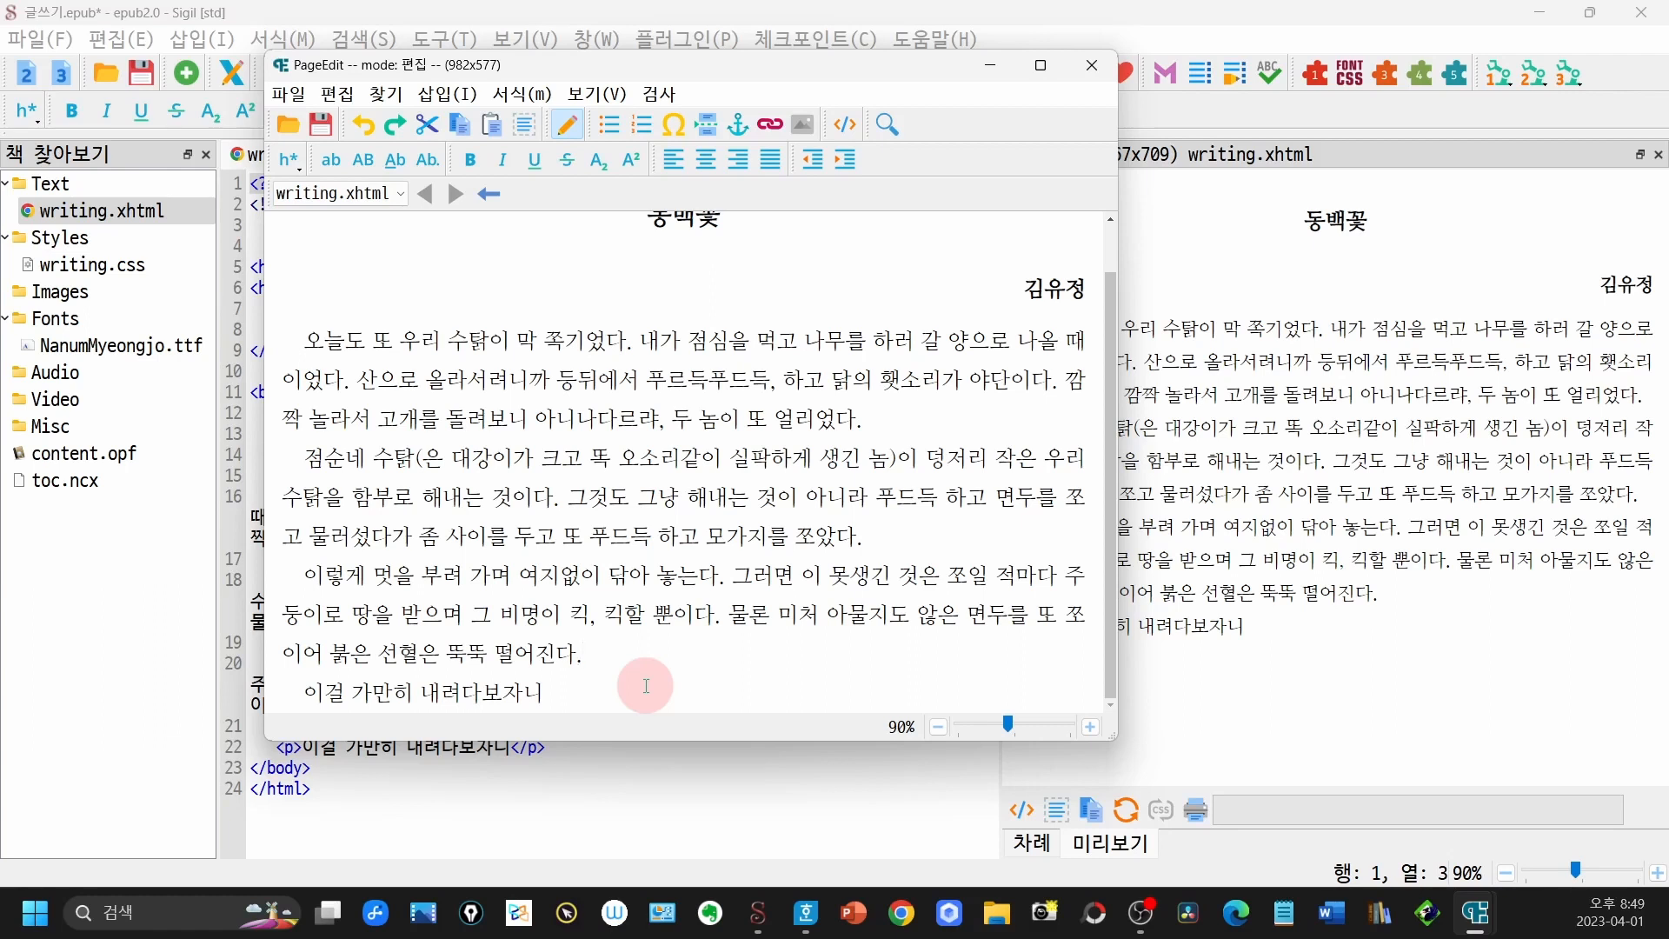
left_click(649, 699)
left_click(321, 126)
left_click(1084, 66)
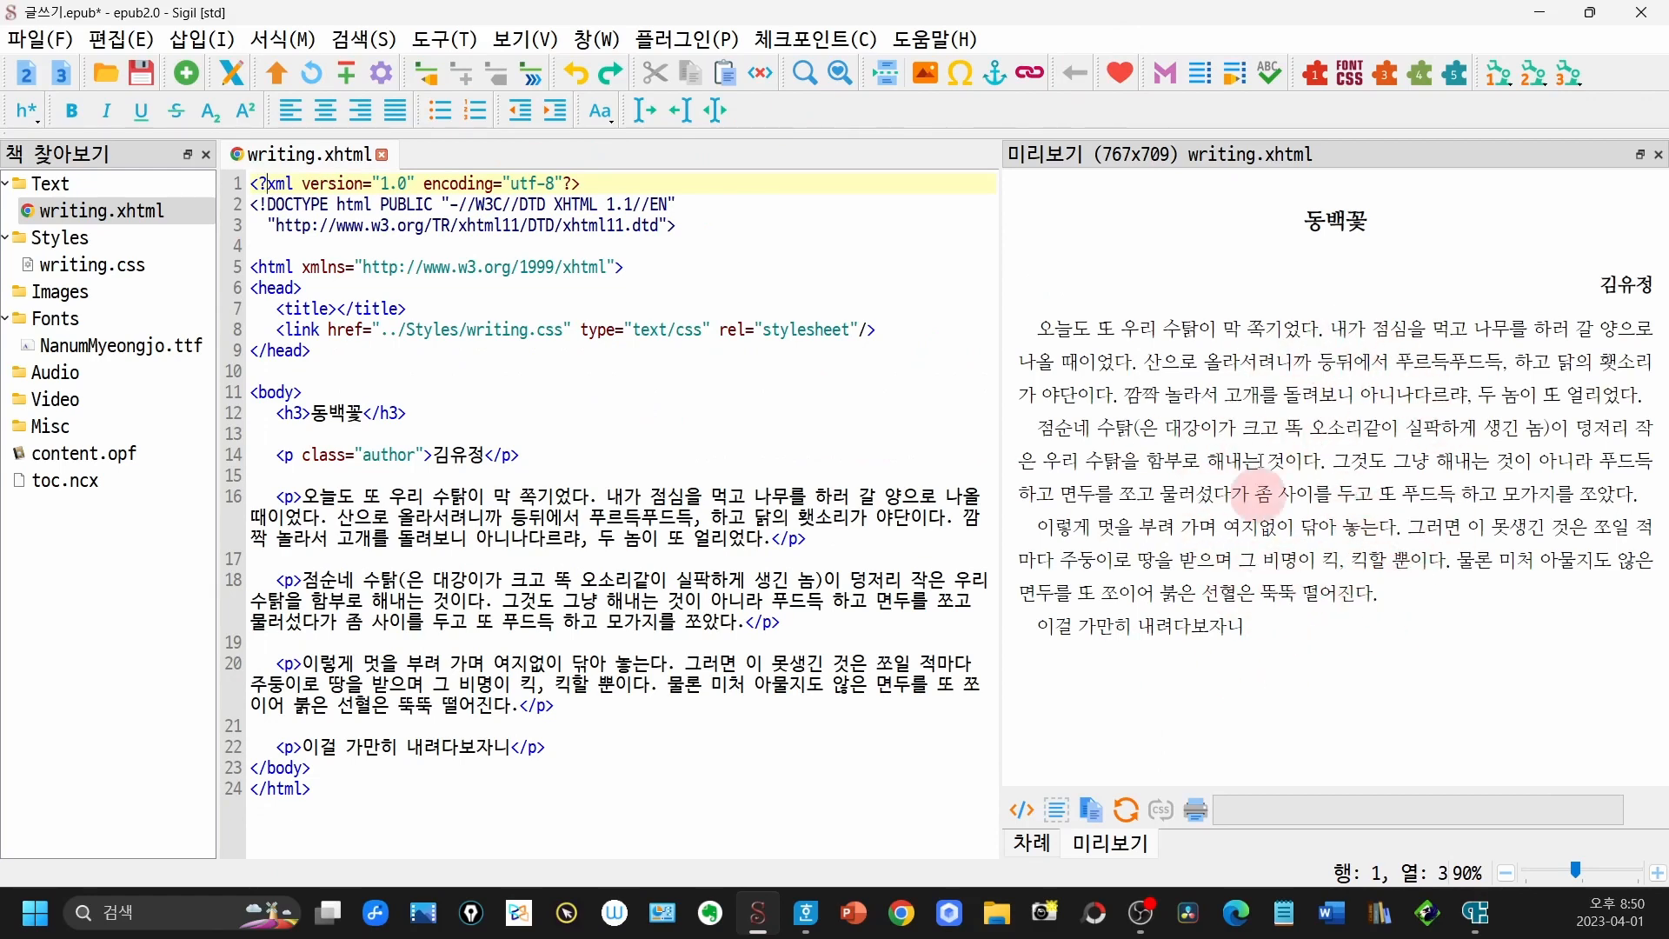
- Compare writing.css with writing.xhtml and write the h3 title's margin as 50px 0px 30px 0px
double_click(158, 268)
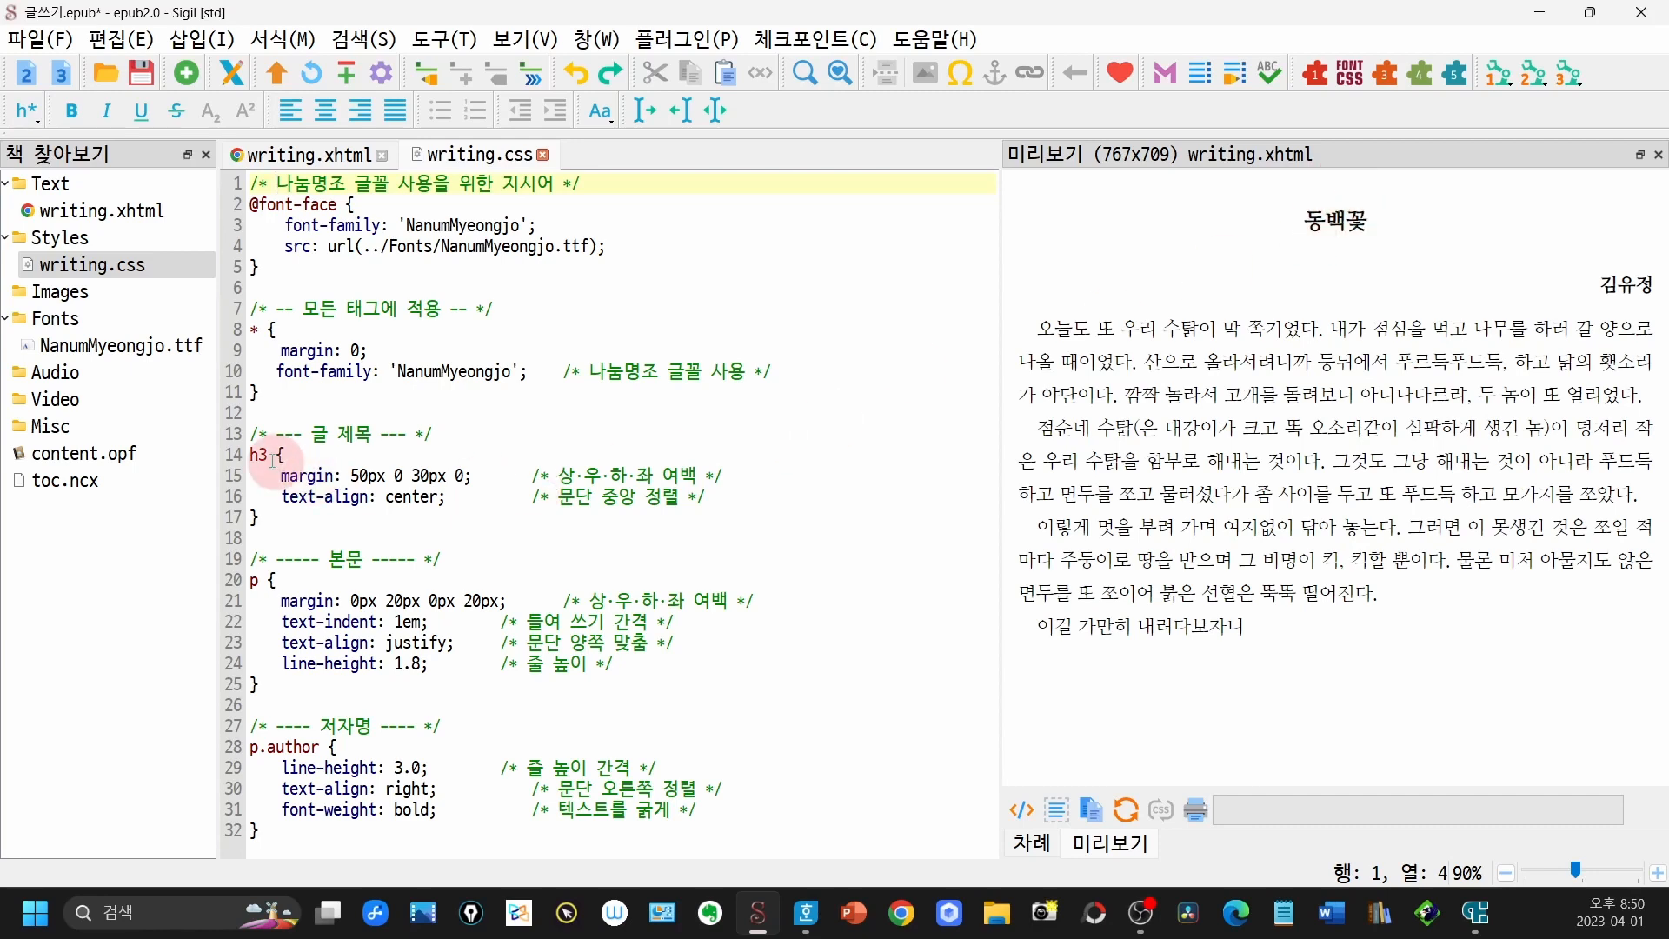
double_click(122, 211)
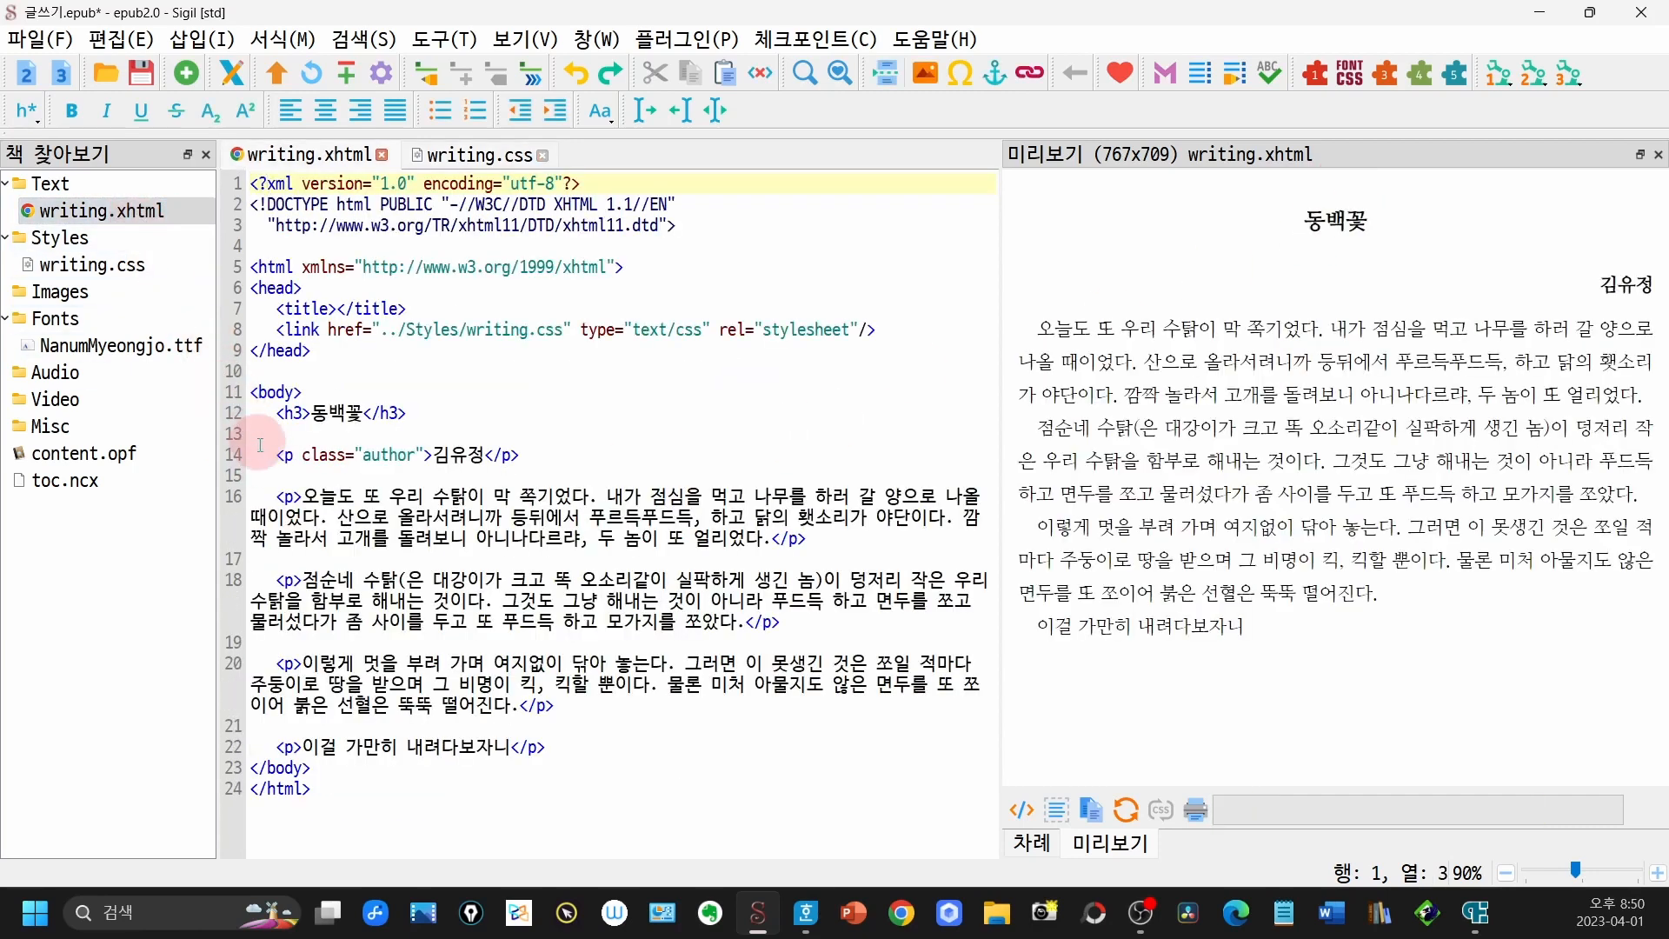
double_click(160, 267)
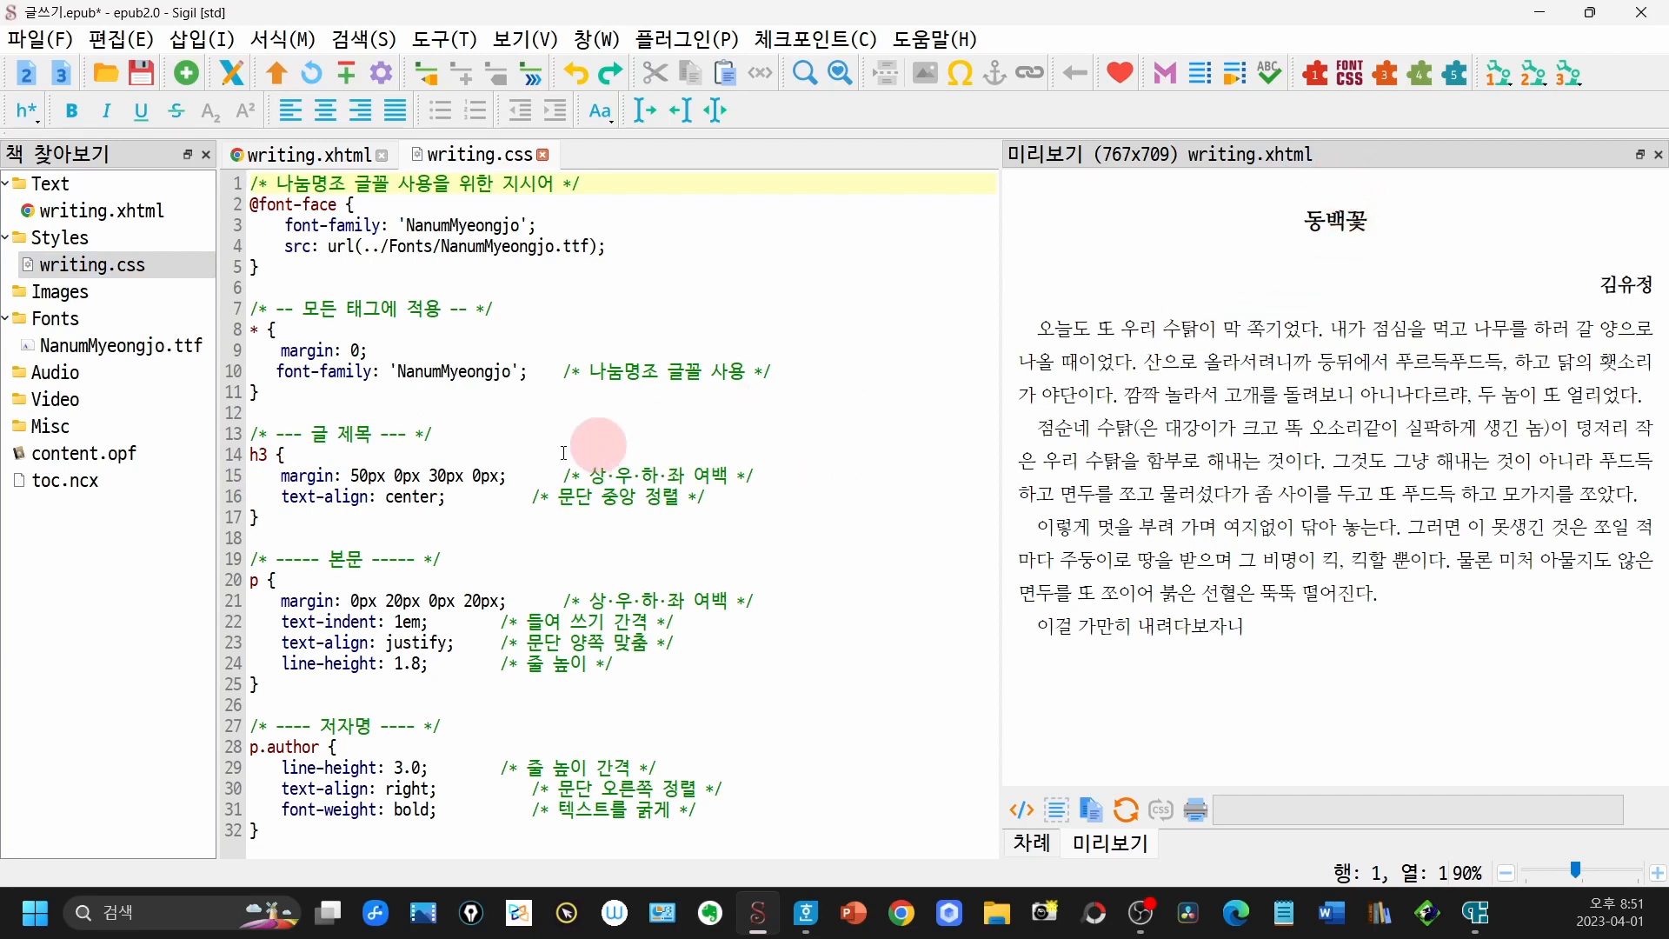
left_click_drag(351, 477, 501, 478)
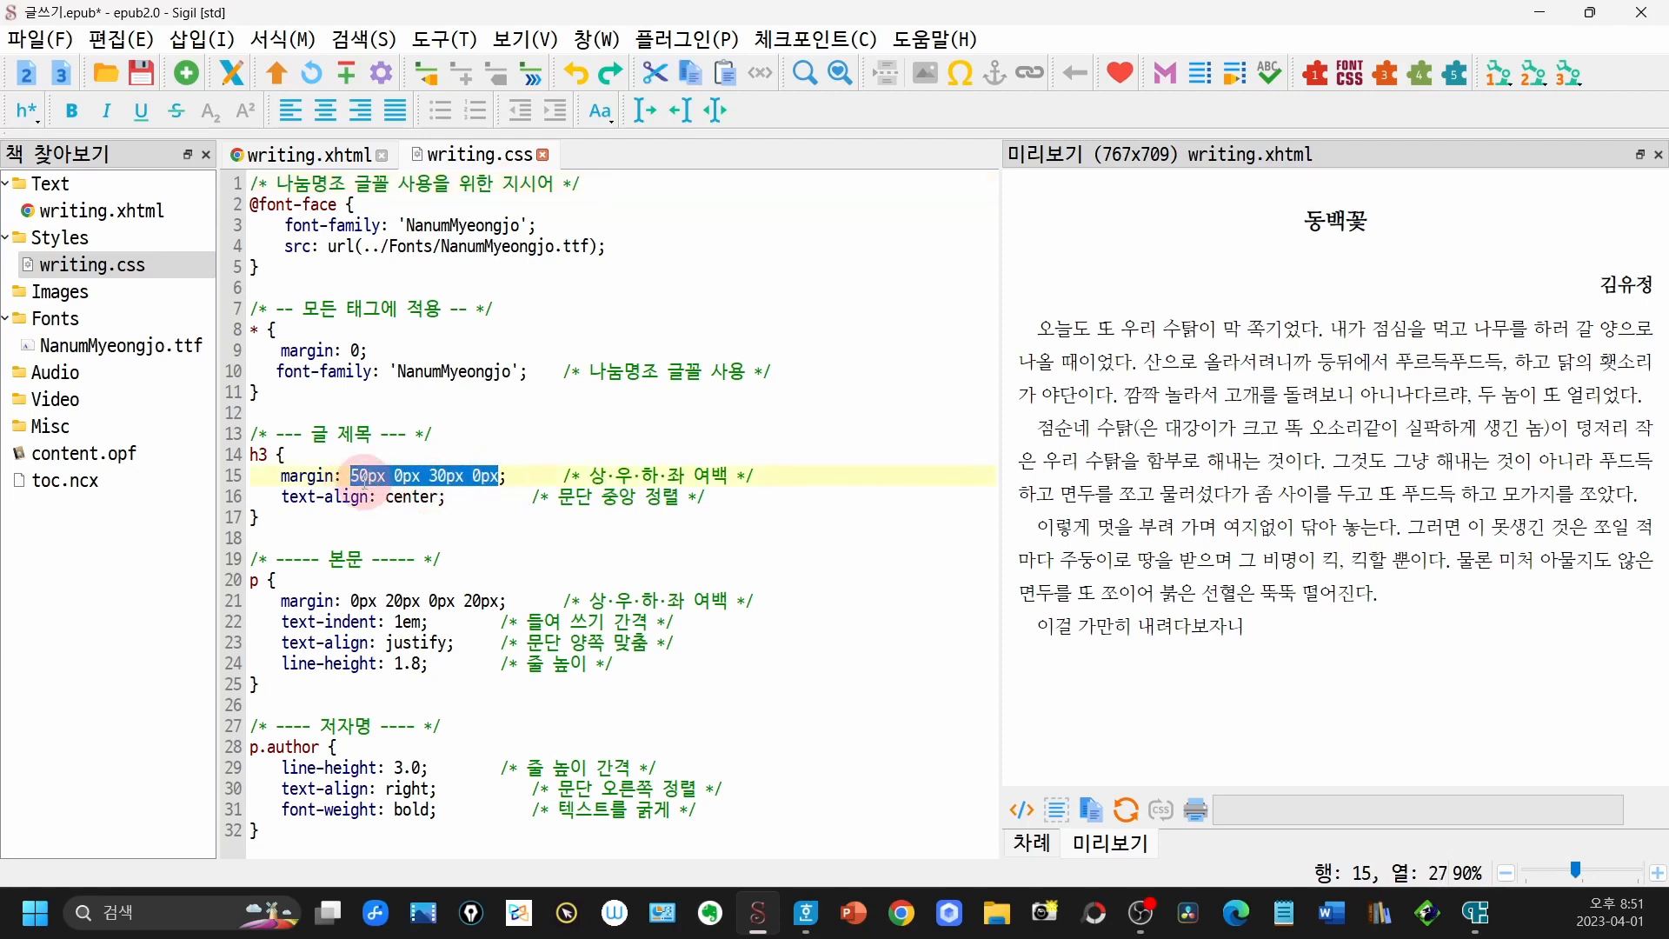
left_click(364, 477)
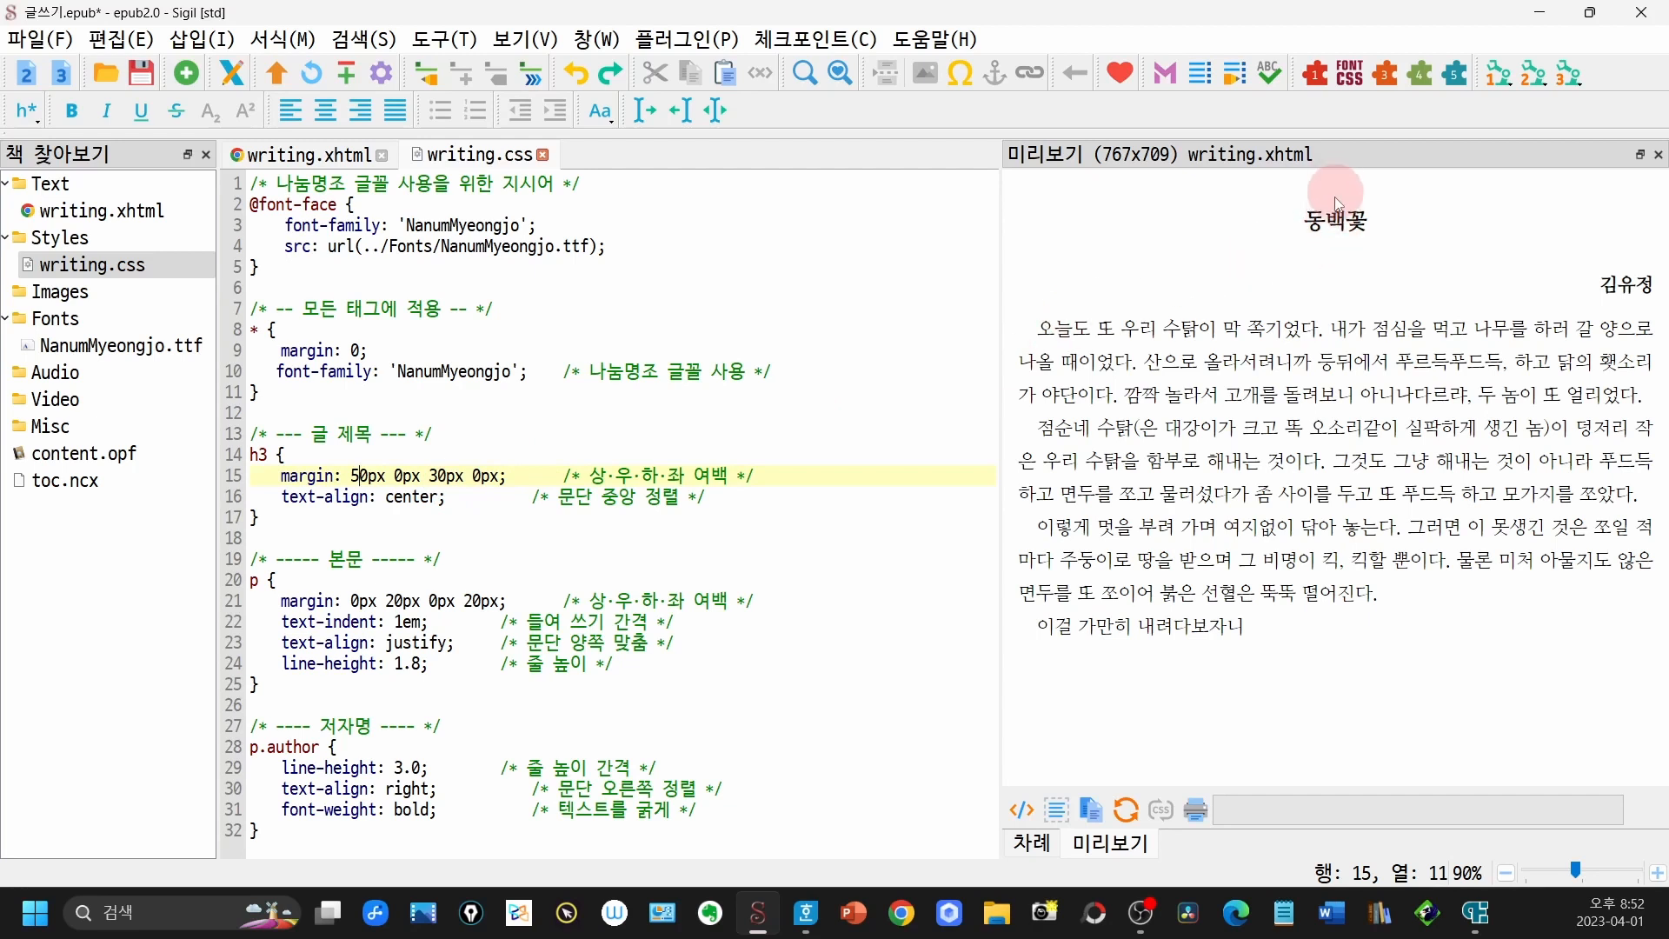
- Try a top margin of 100px for the h3 title, restoring it to 50px
left_click(353, 478)
key("Delete")
type("10")
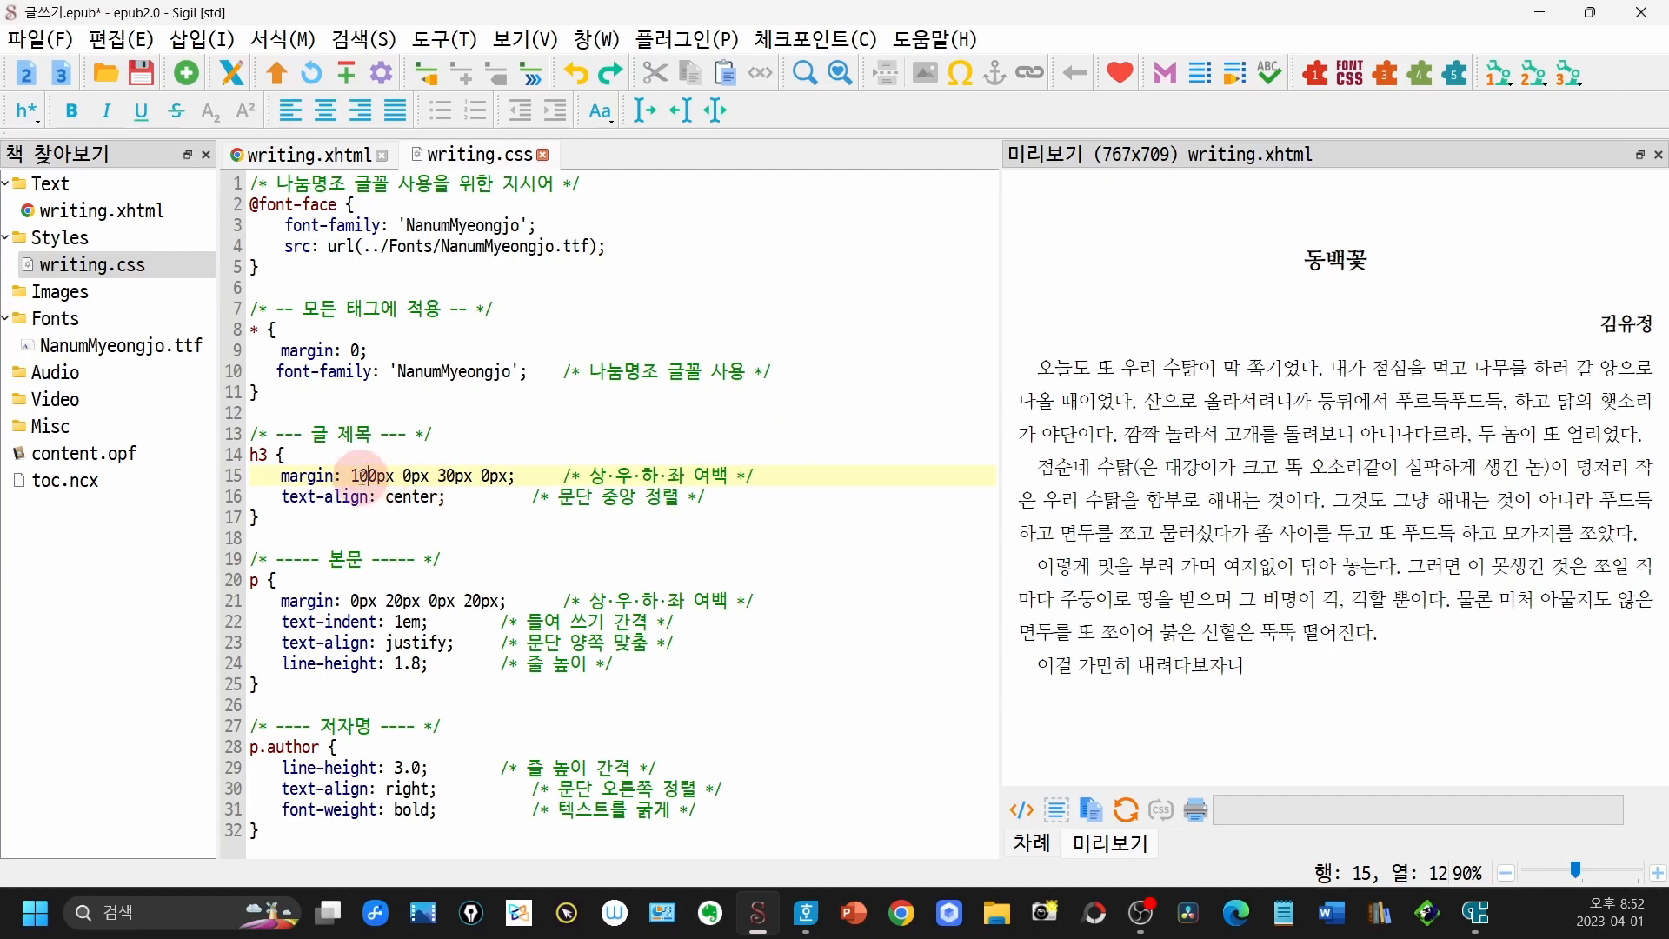
left_click_drag(352, 474, 369, 474)
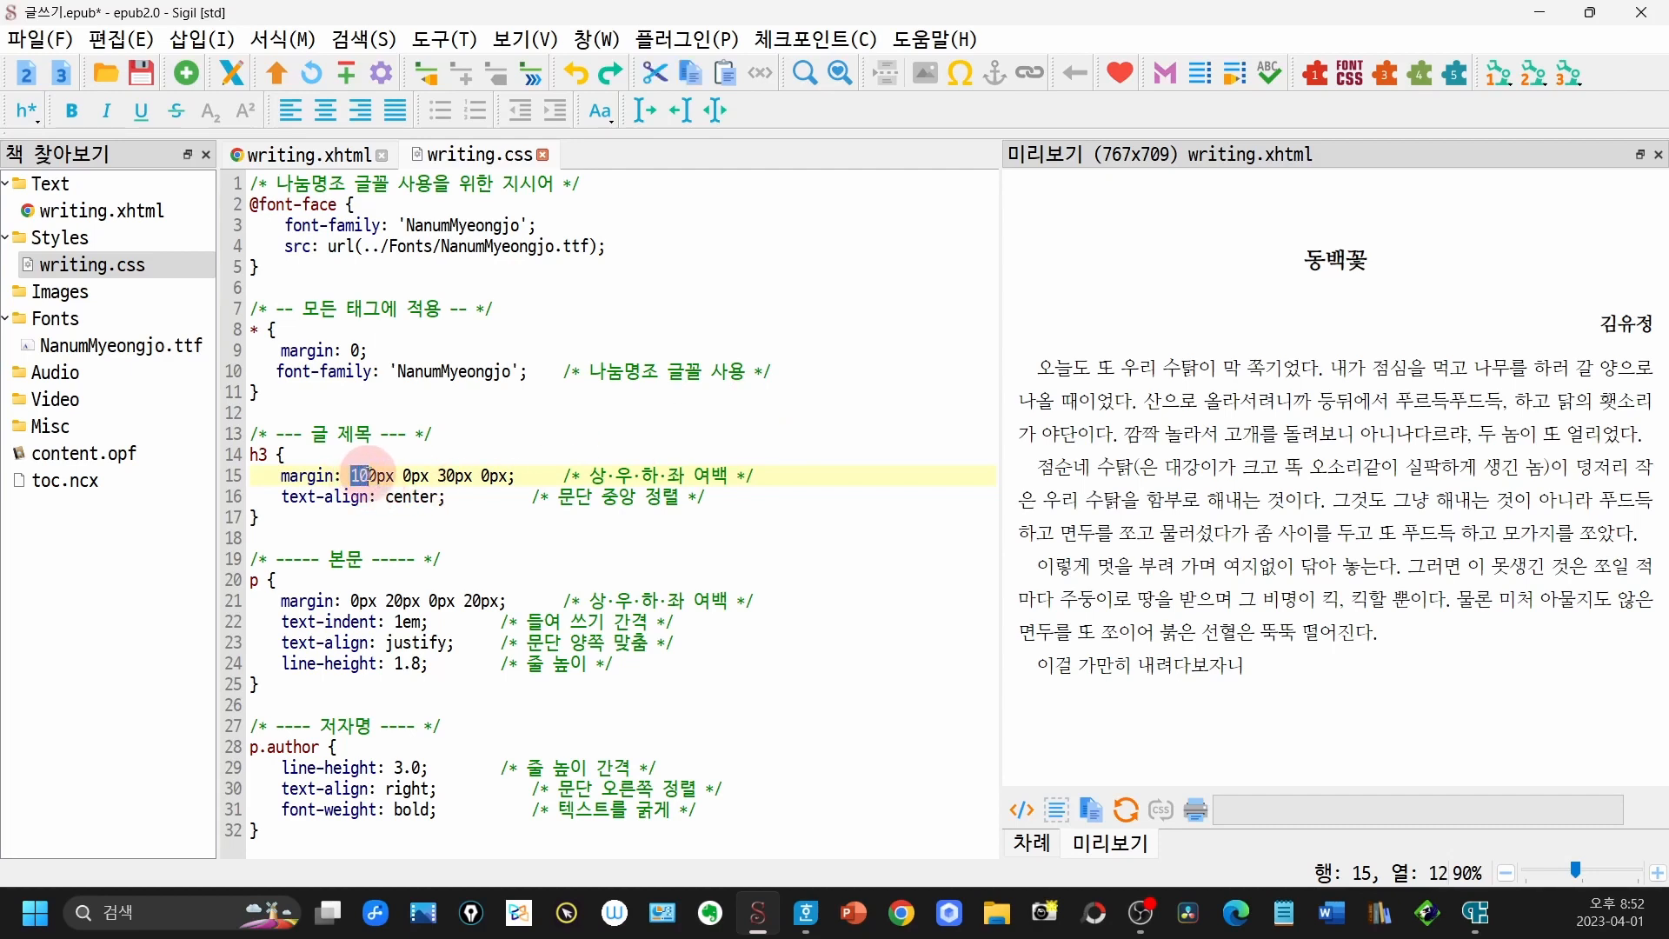
type("5")
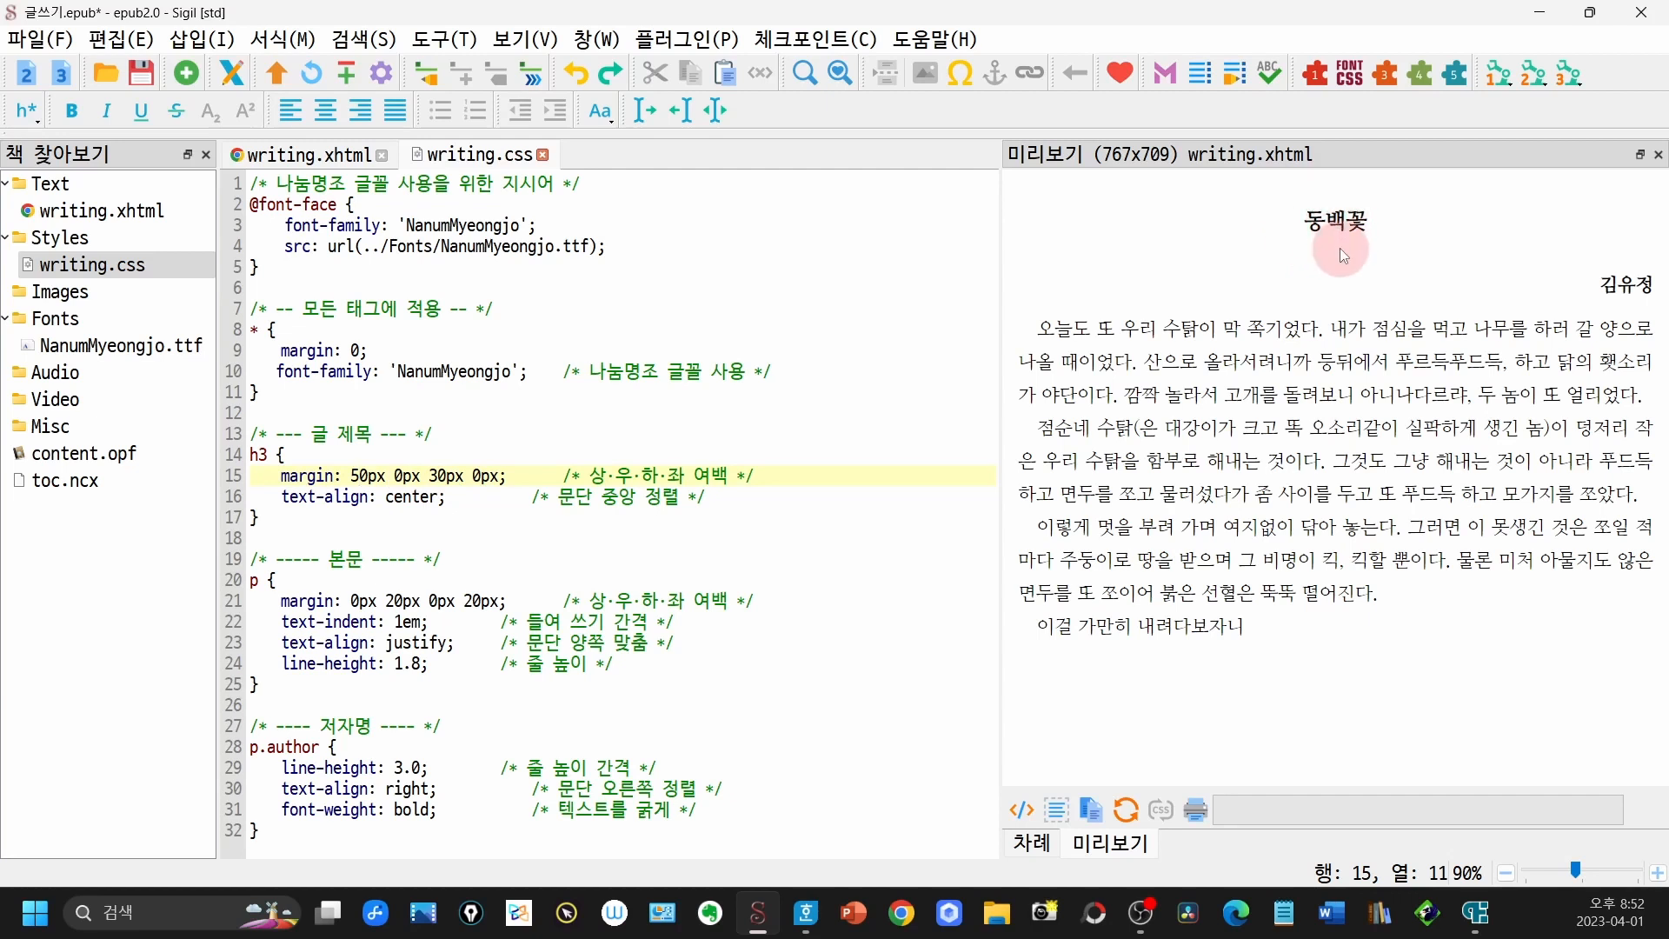
- Try a bottom margin of 60px for the h3 title, restoring it to 30px
left_click(429, 476)
key("Delete")
type("6")
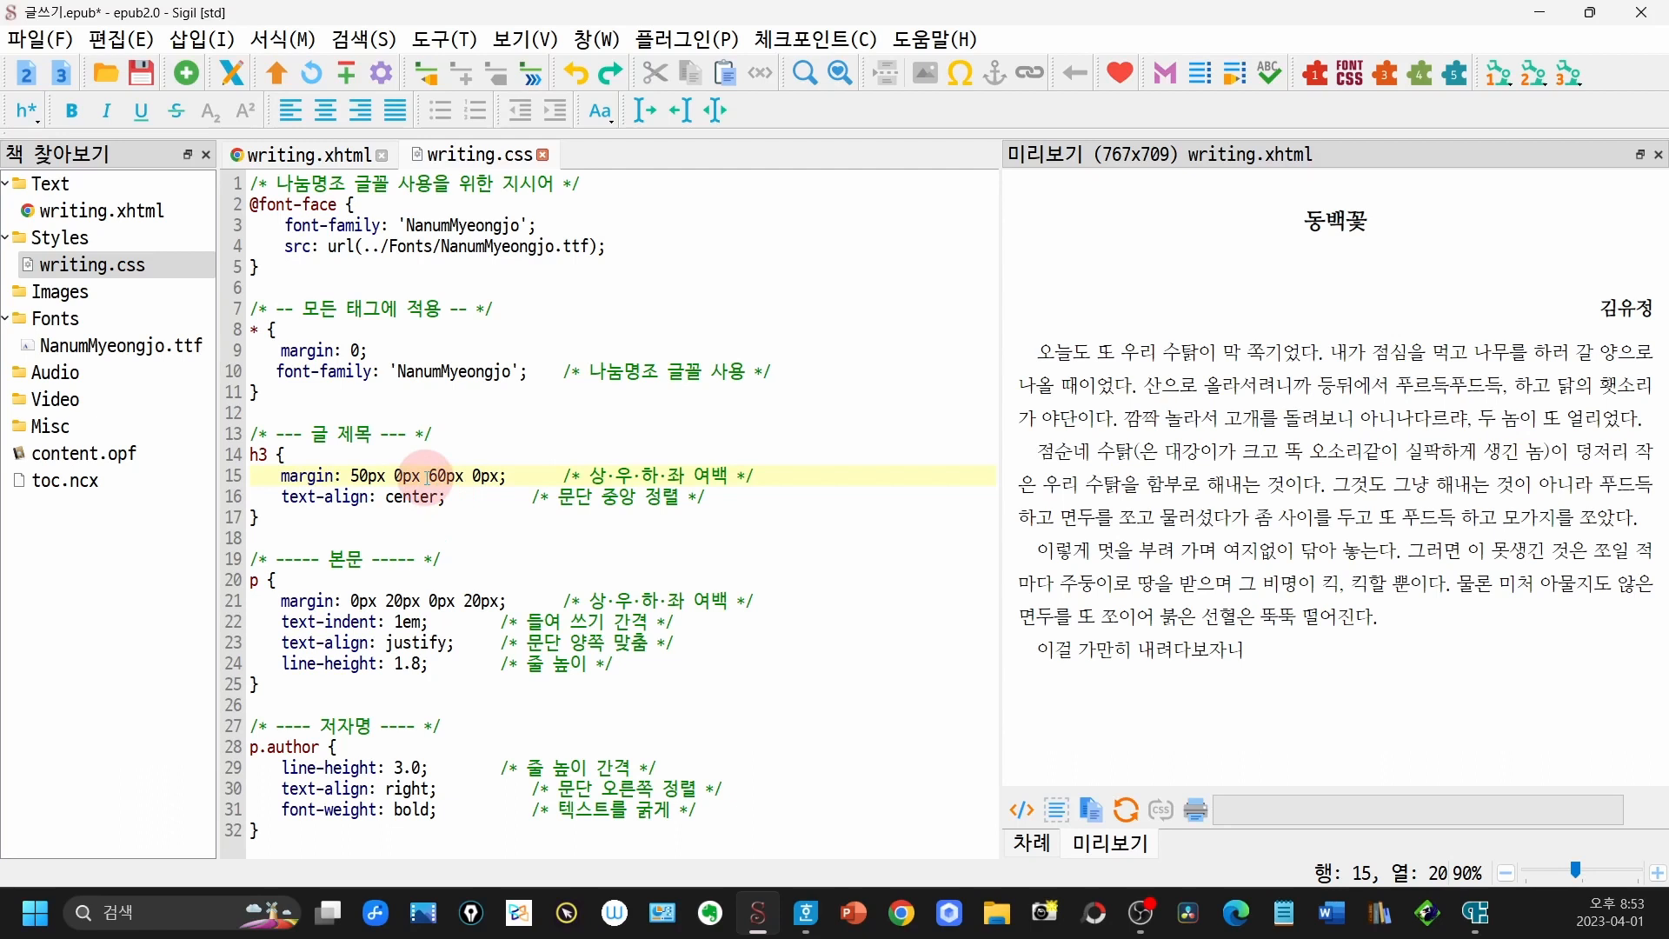
key("Delete")
type("3")
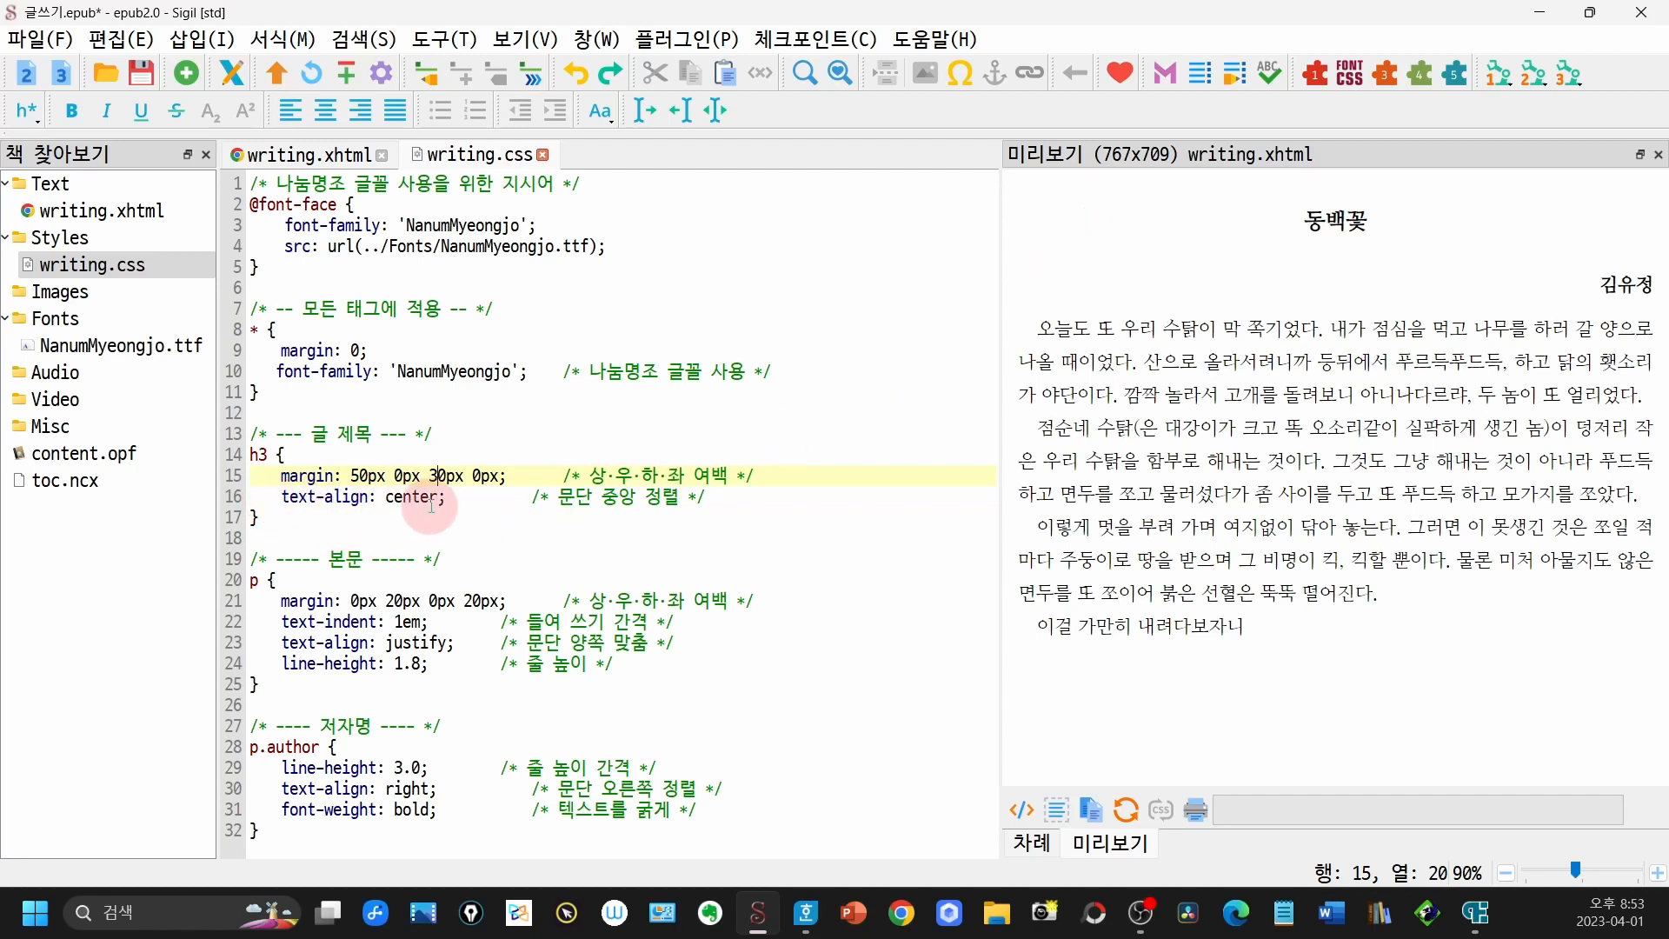
- Set the h3 title's text-align to left with a 20px left margin, and set text-align to left for p.author
double_click(393, 497)
type("lef")
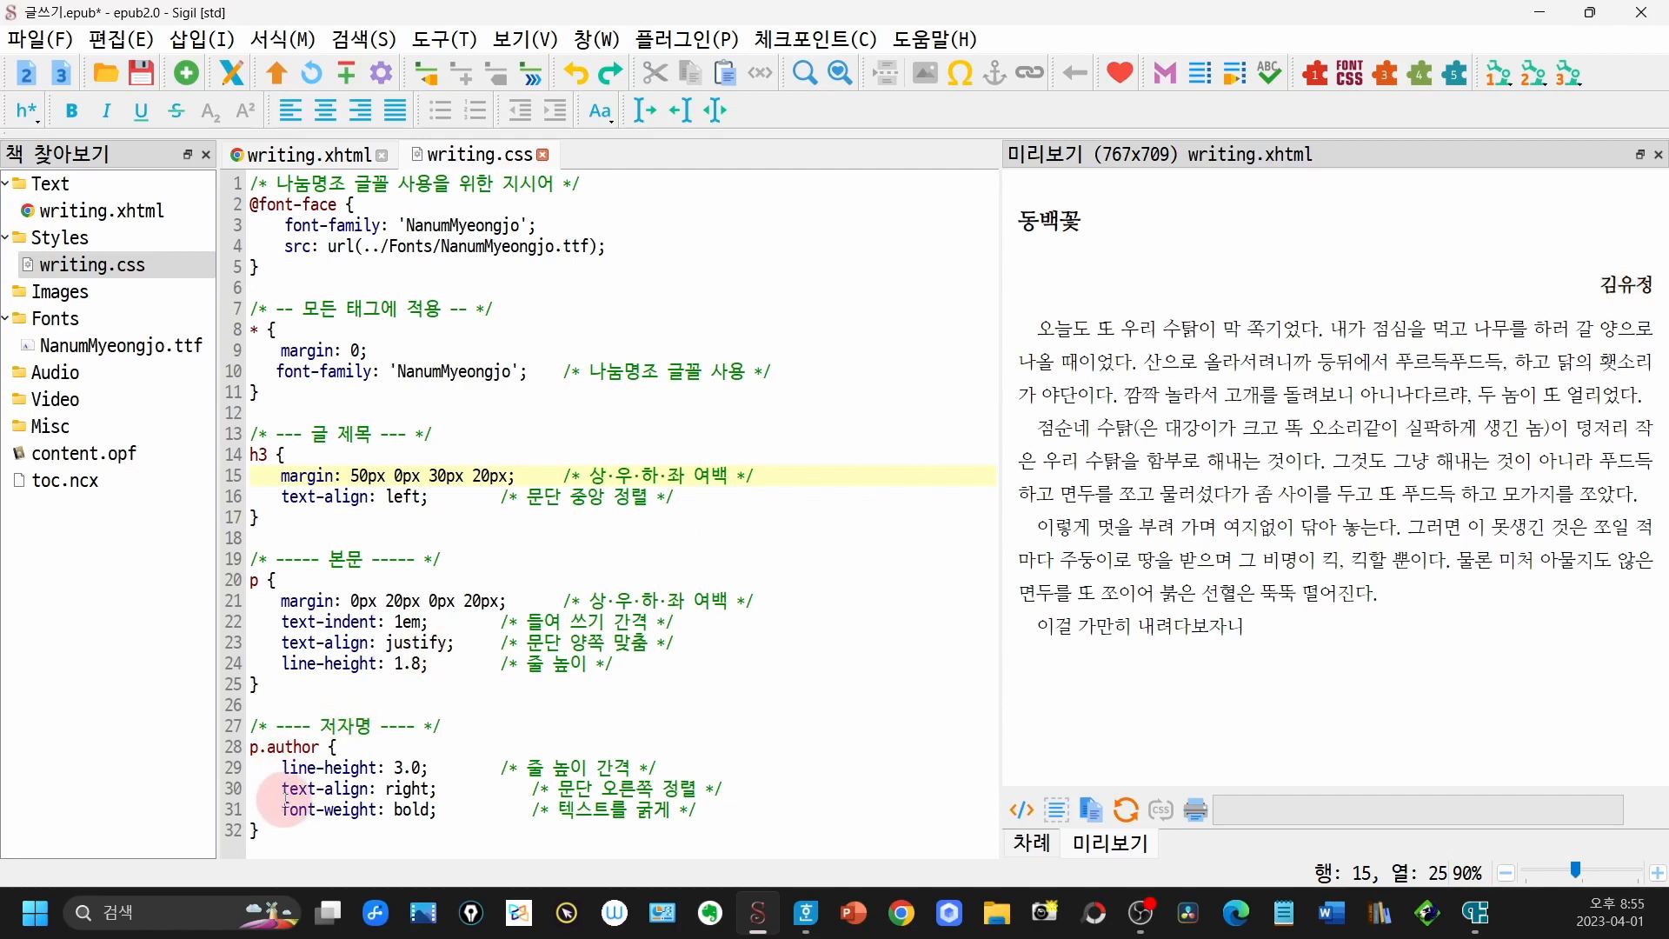
left_click(398, 788)
left_click_drag(403, 787, 424, 788)
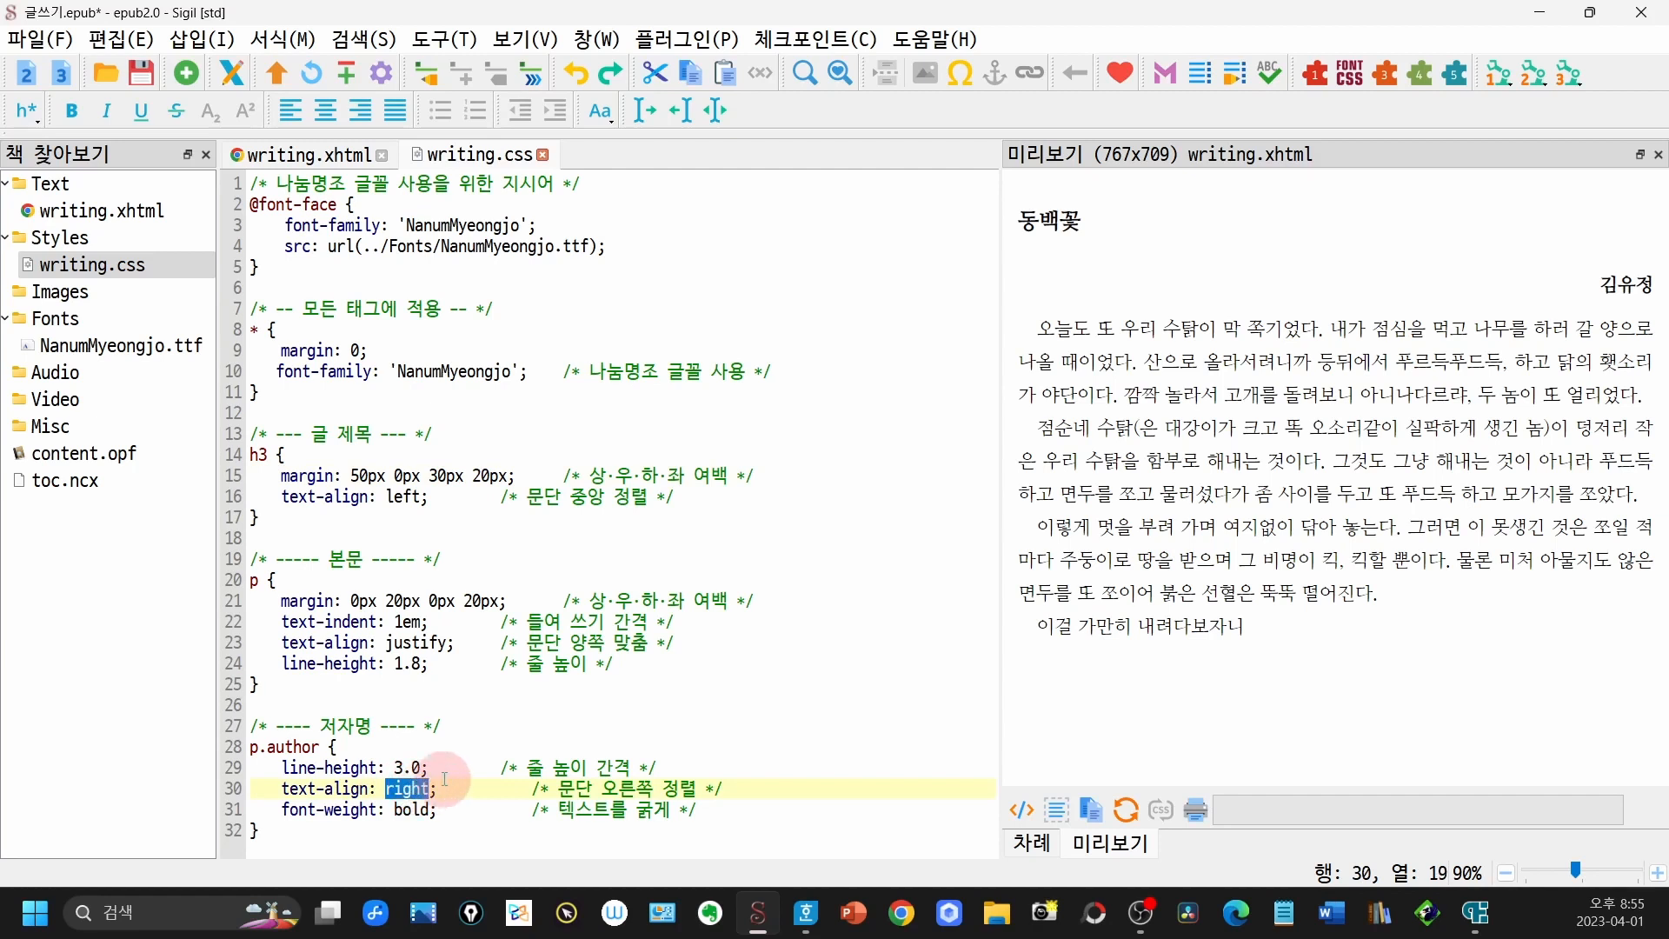
type("lef")
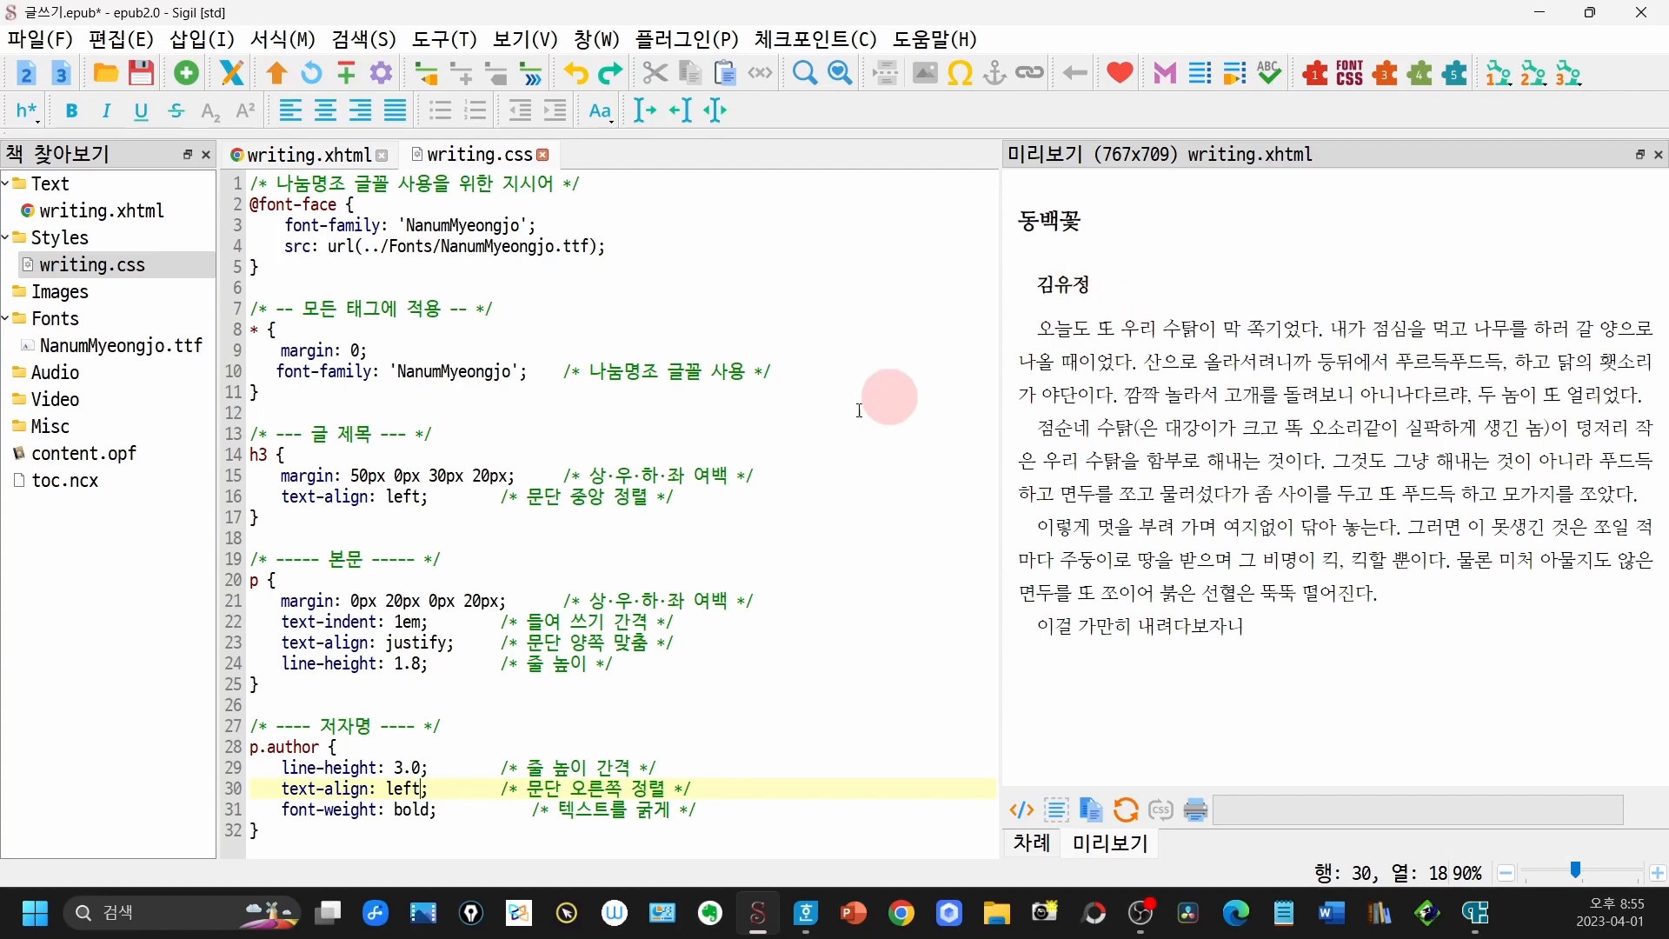
- Compare the p.author rule in writing.css with the author paragraph's class in writing.xhtml
left_click(365, 747)
double_click(129, 226)
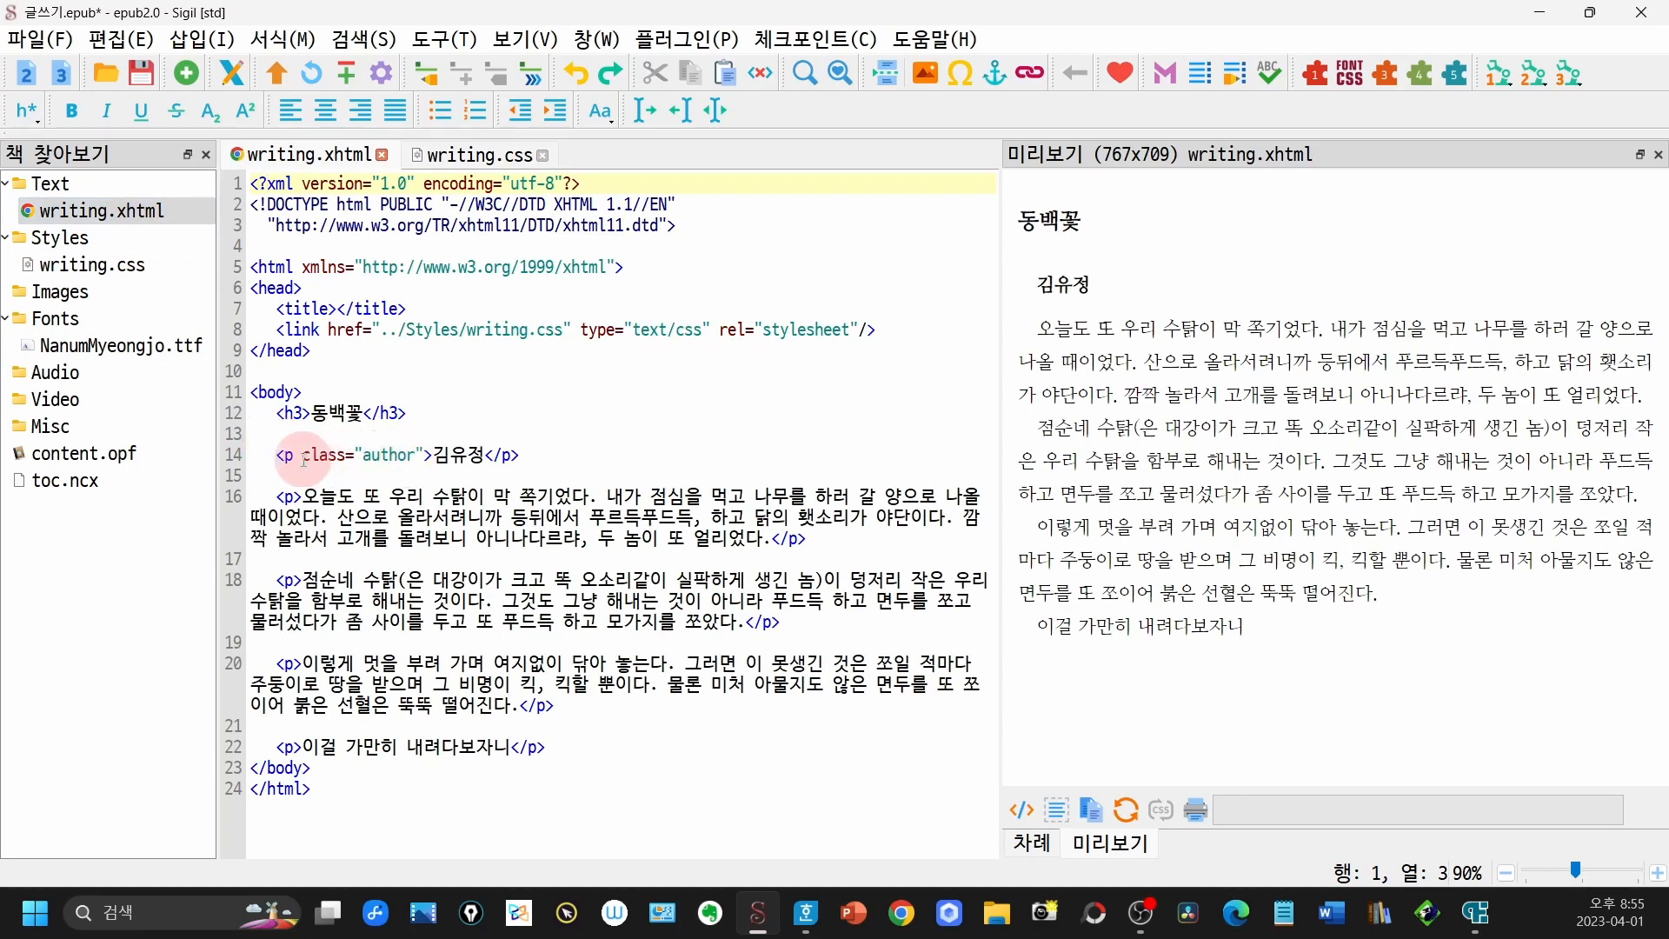
left_click(122, 273)
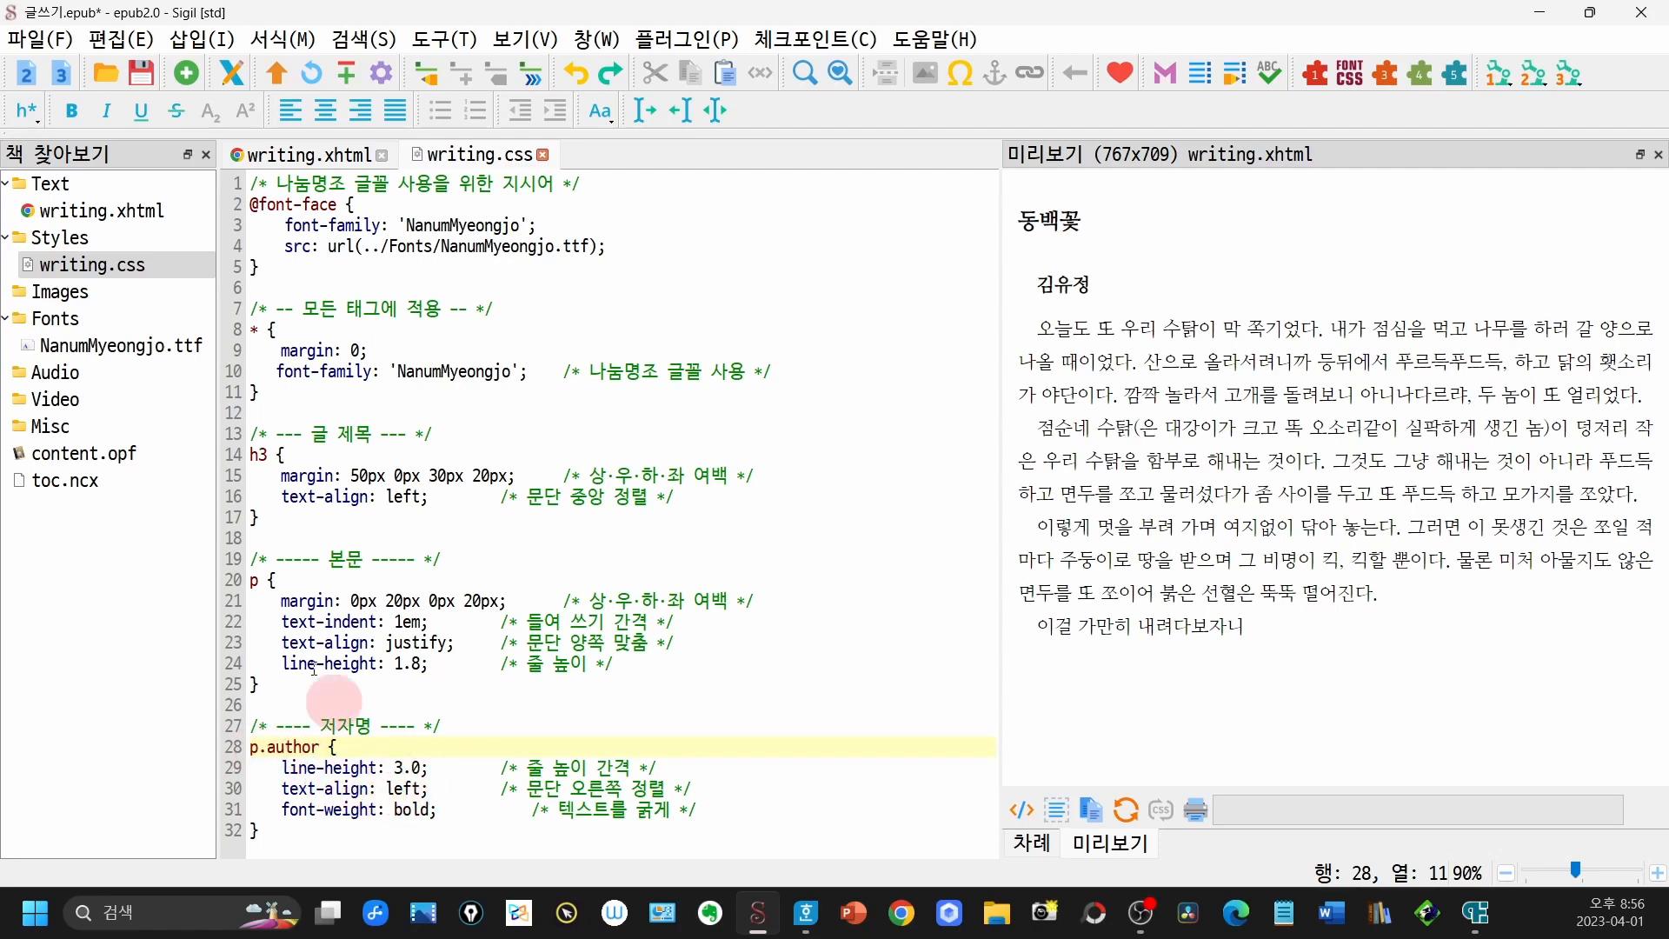
double_click(134, 216)
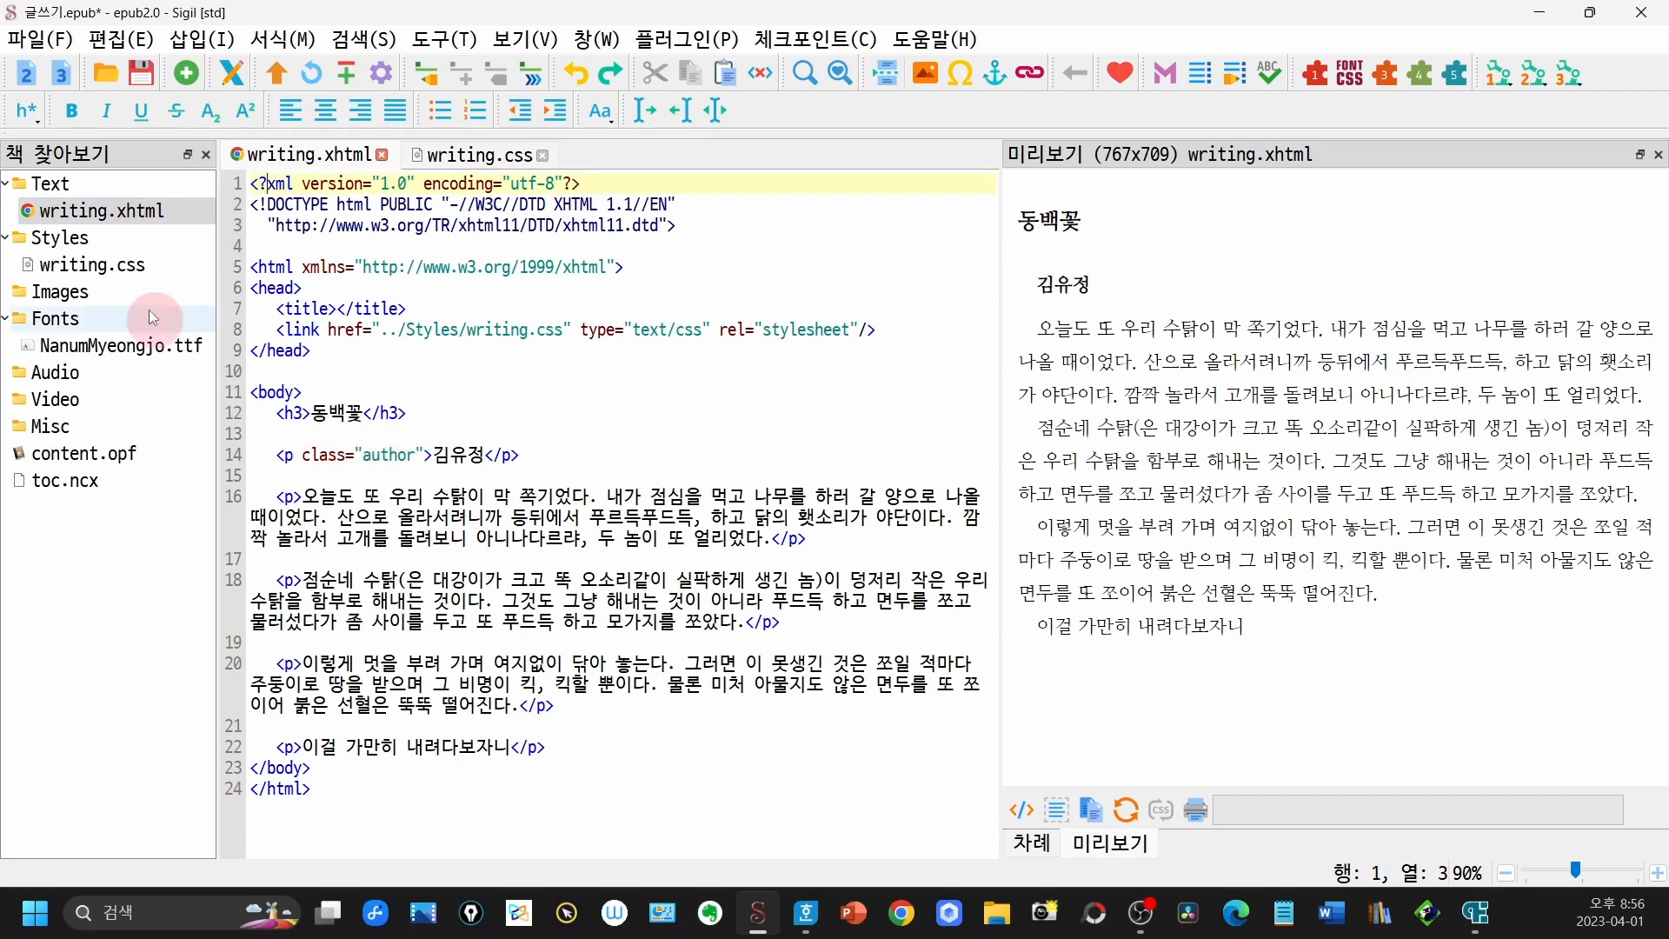
double_click(150, 273)
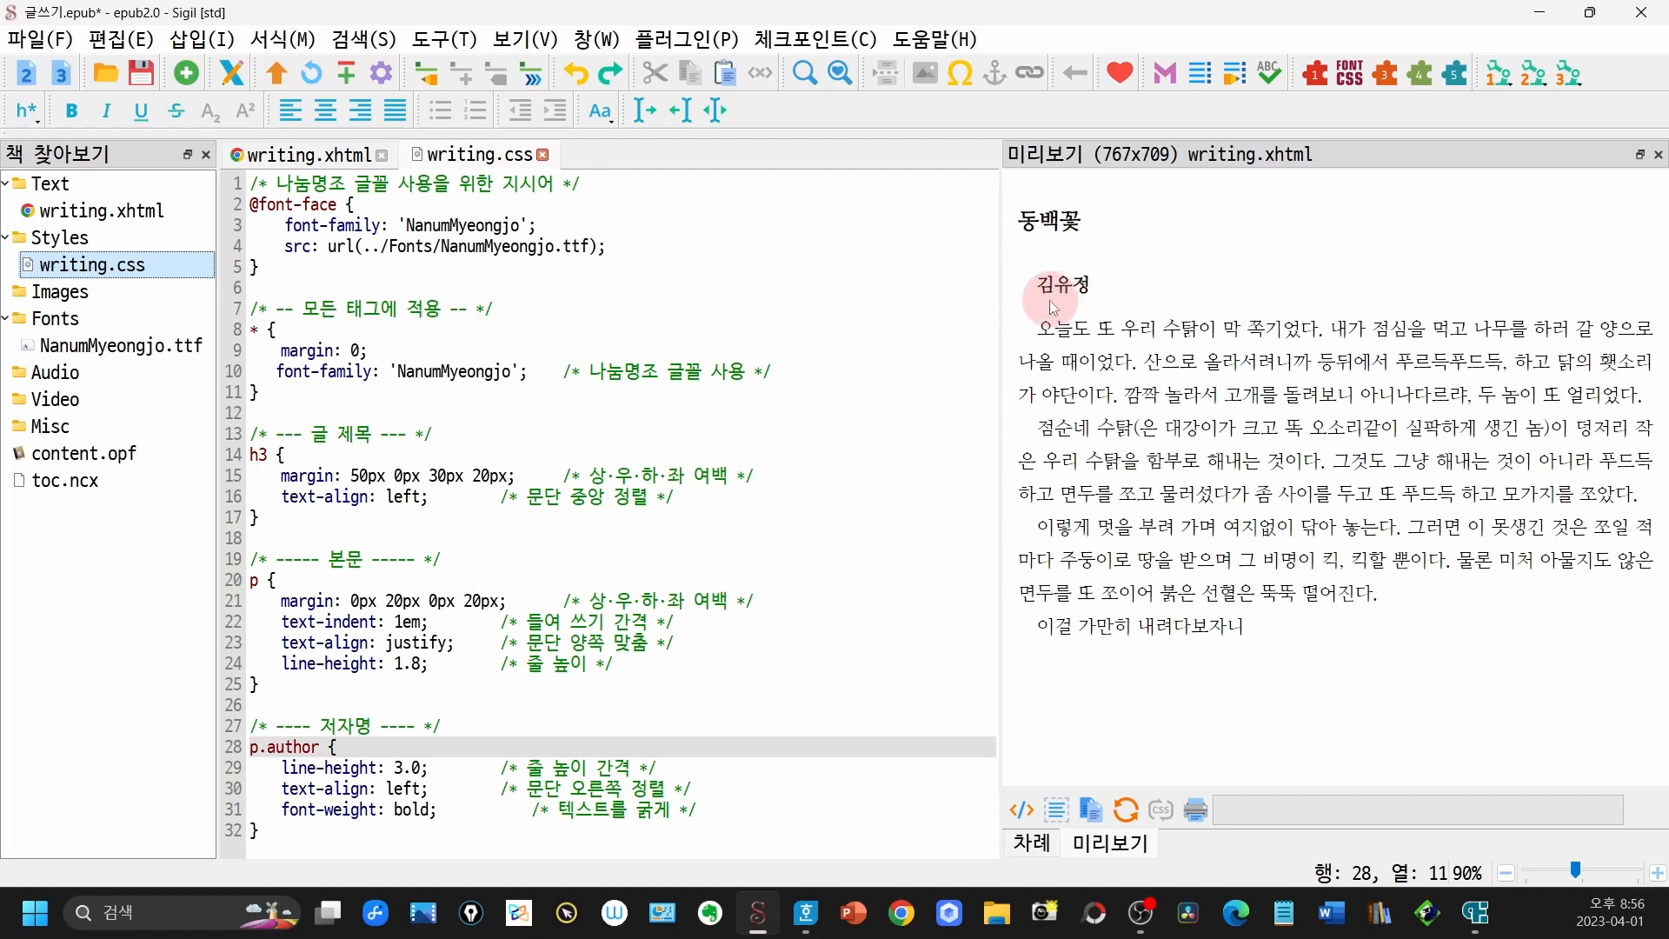
- Copy the margin line from the p rule to the start of the p.author rule and set its left margin to 0px
left_click_drag(252, 602, 793, 592)
key("ctrl+c")
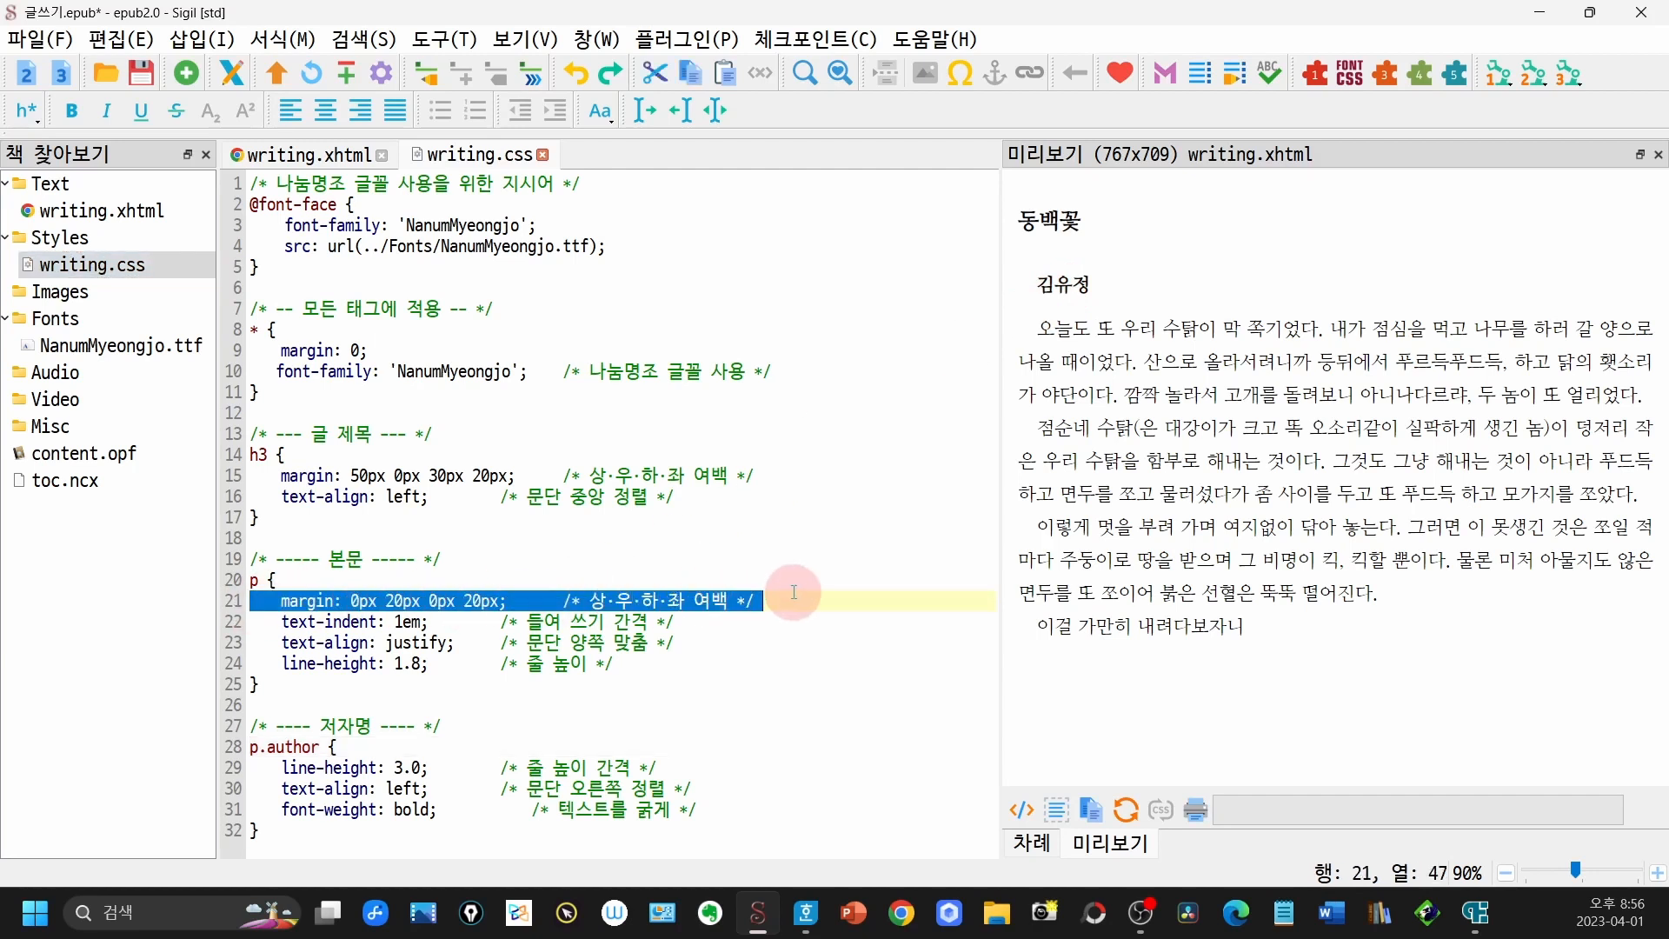
left_click(462, 739)
key("Return")
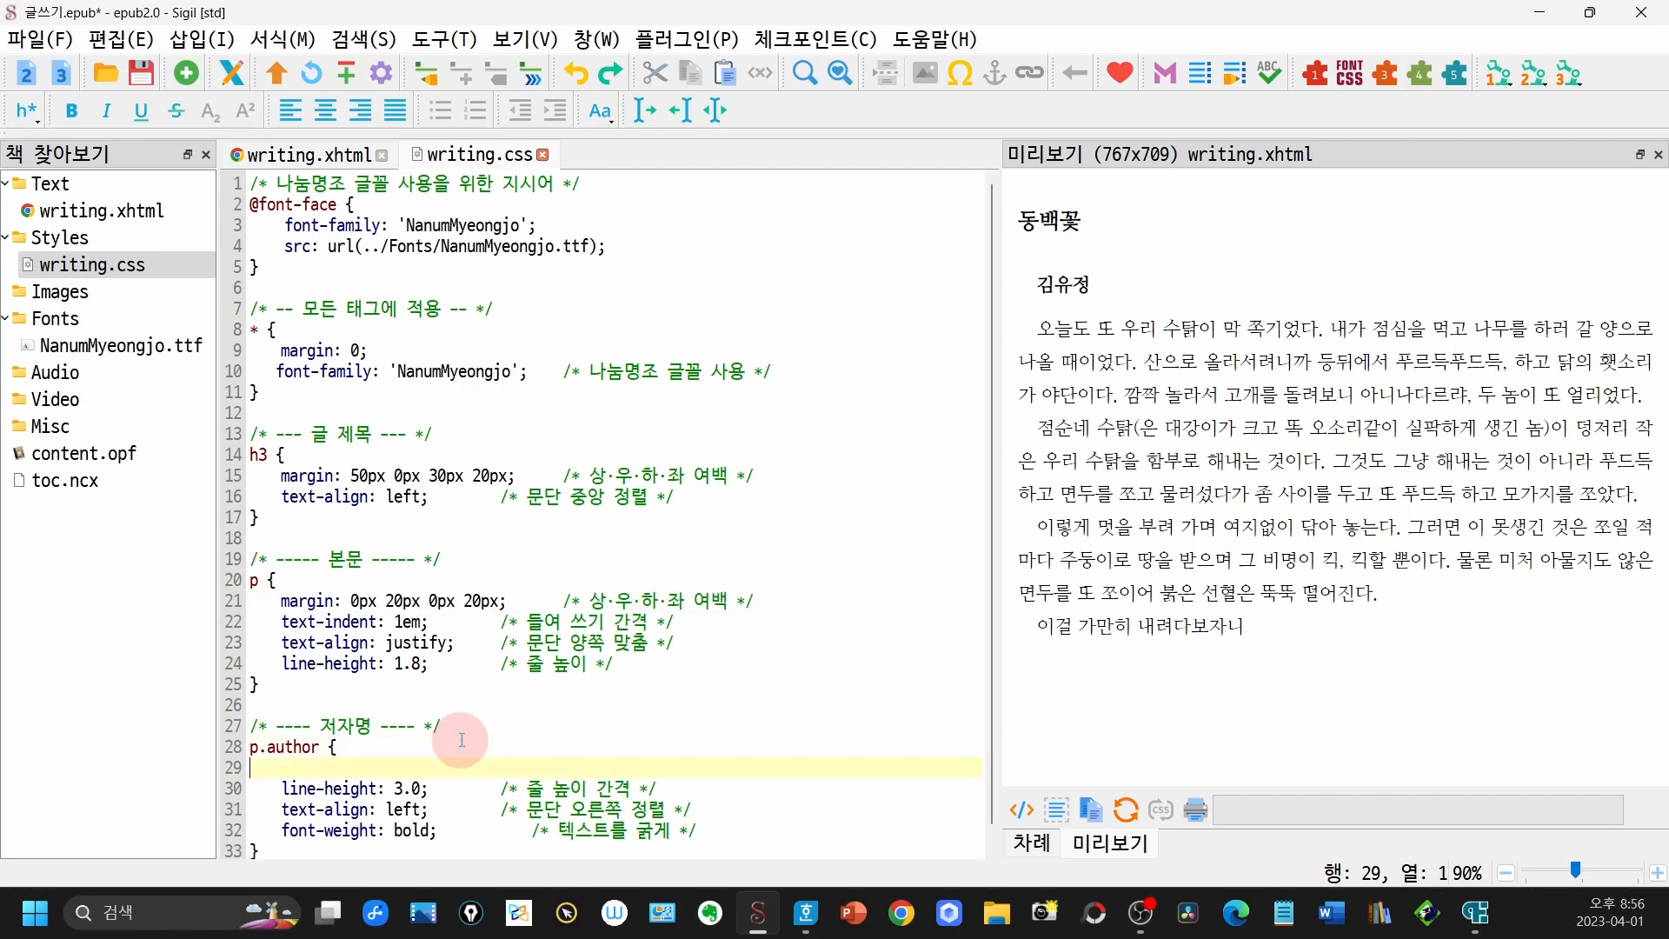
key("ctrl+v")
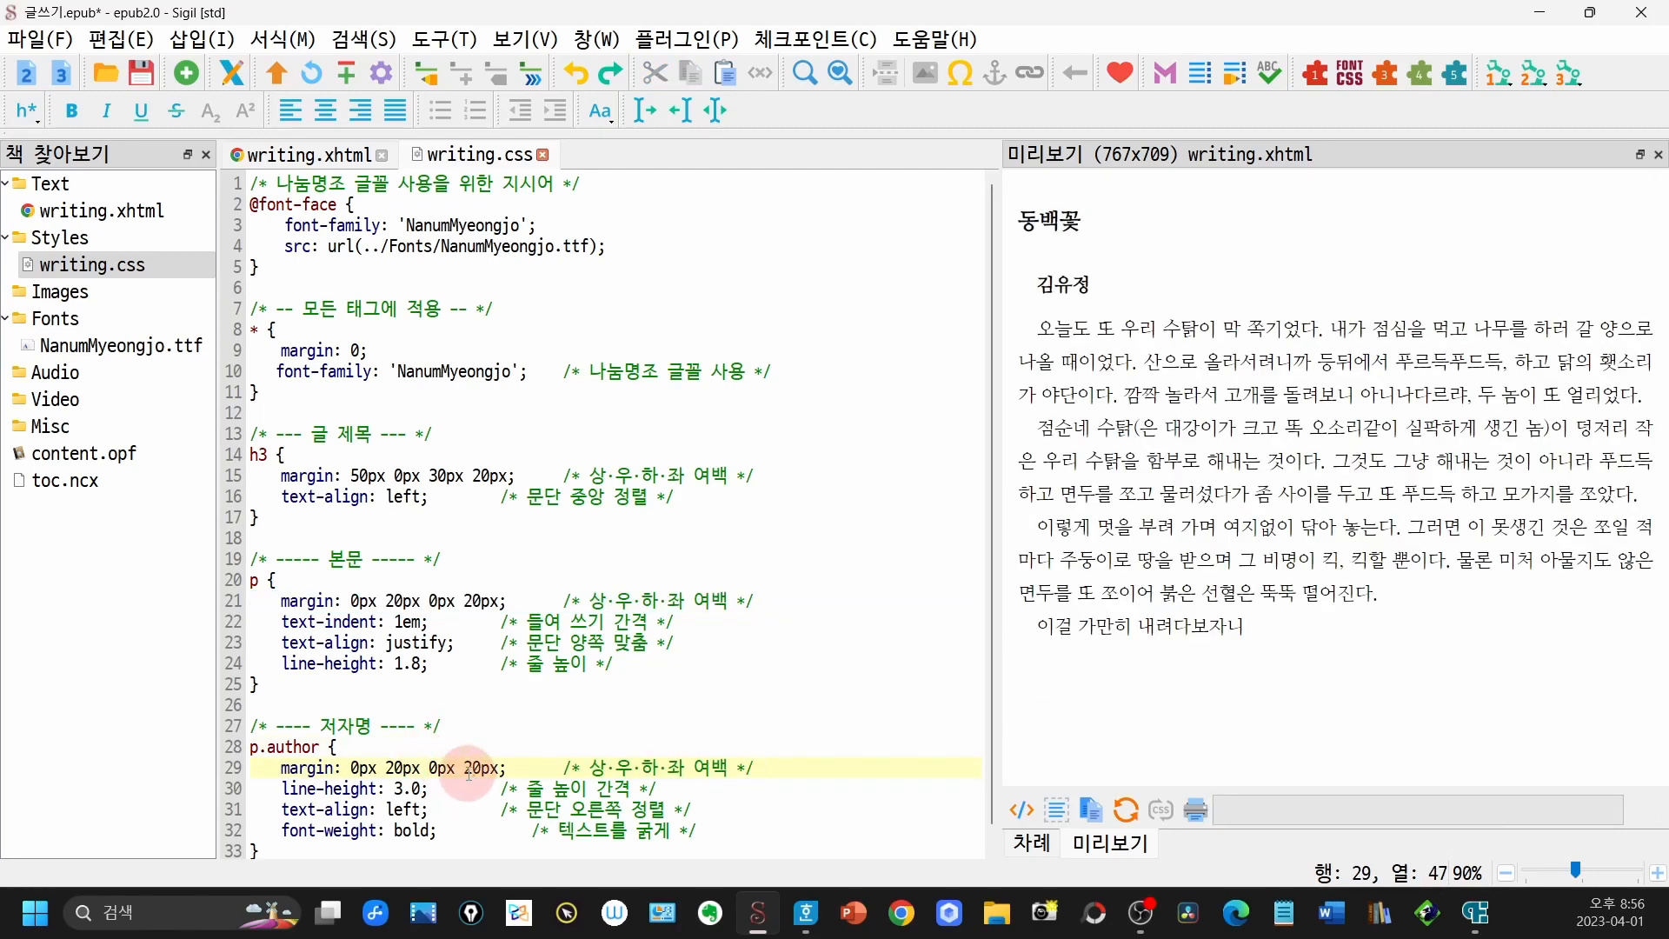
left_click(463, 767)
key("Delete")
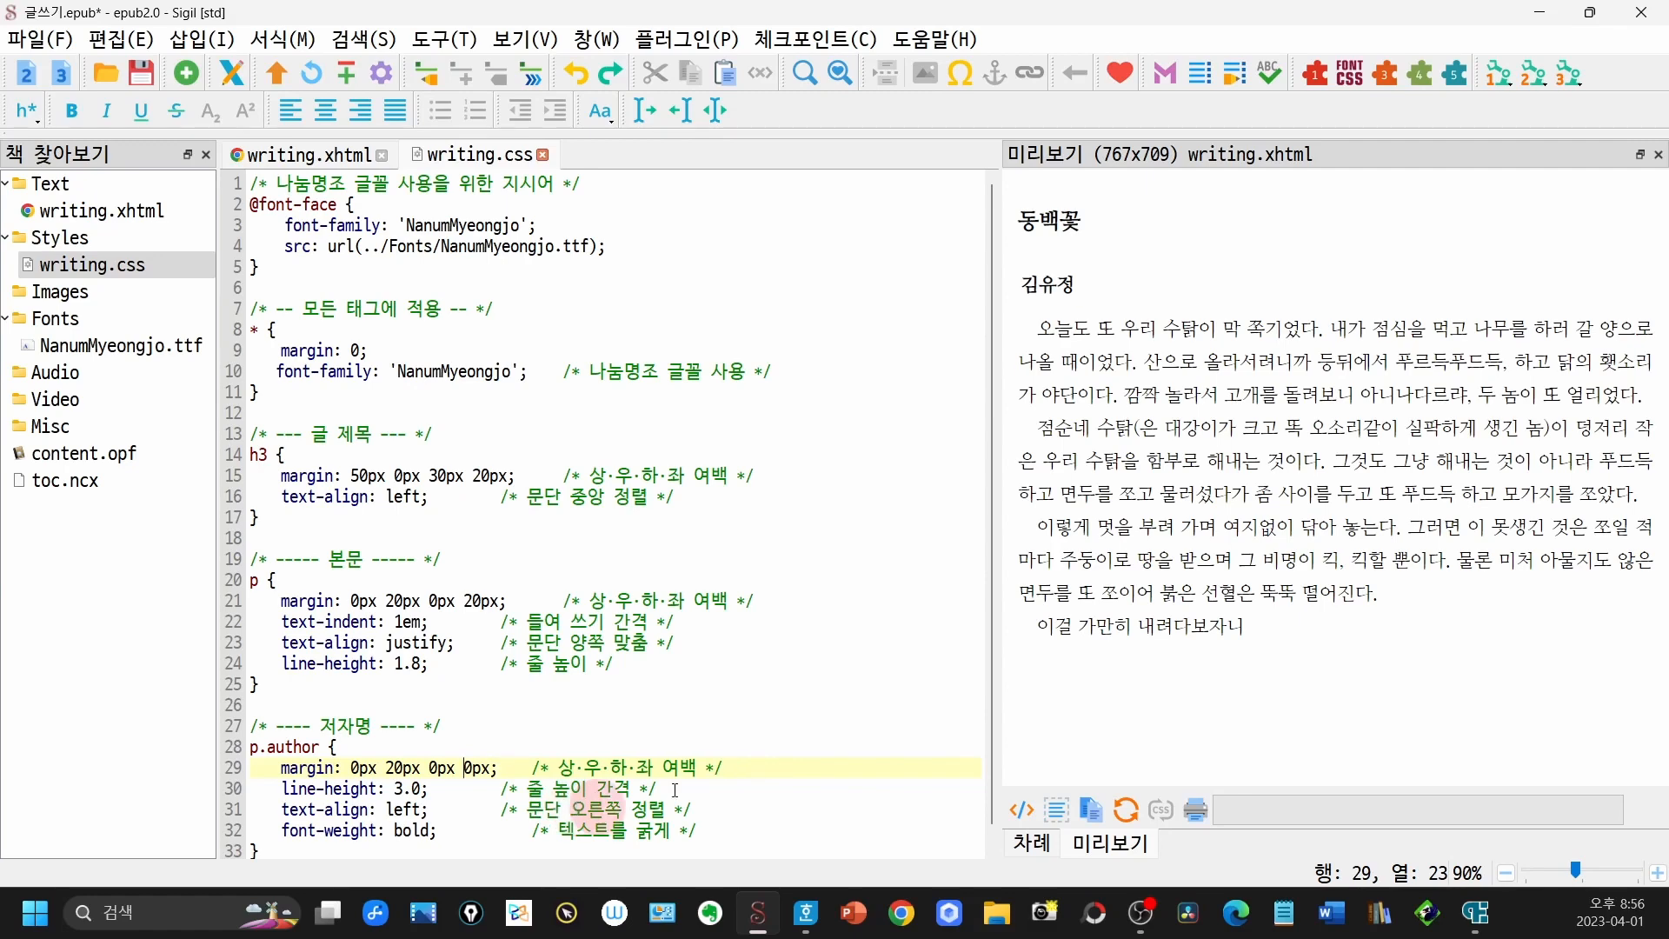
left_click(1023, 280)
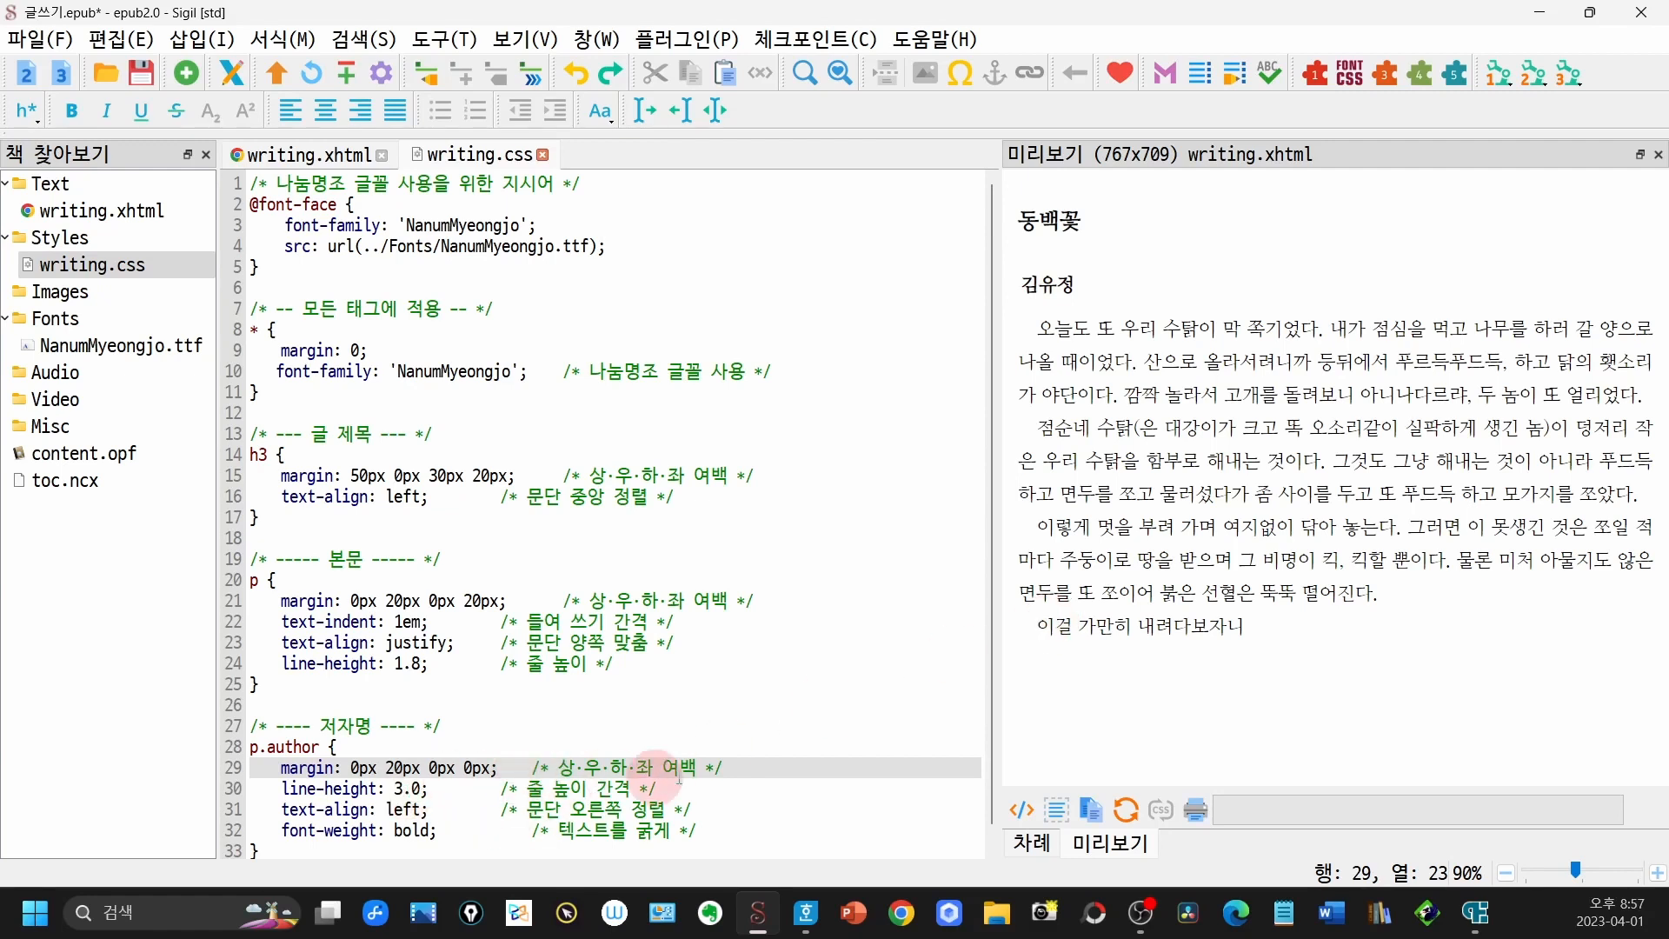
- Remove the margin line from the p.author rule and set the rule's text-align to right
left_click(765, 766)
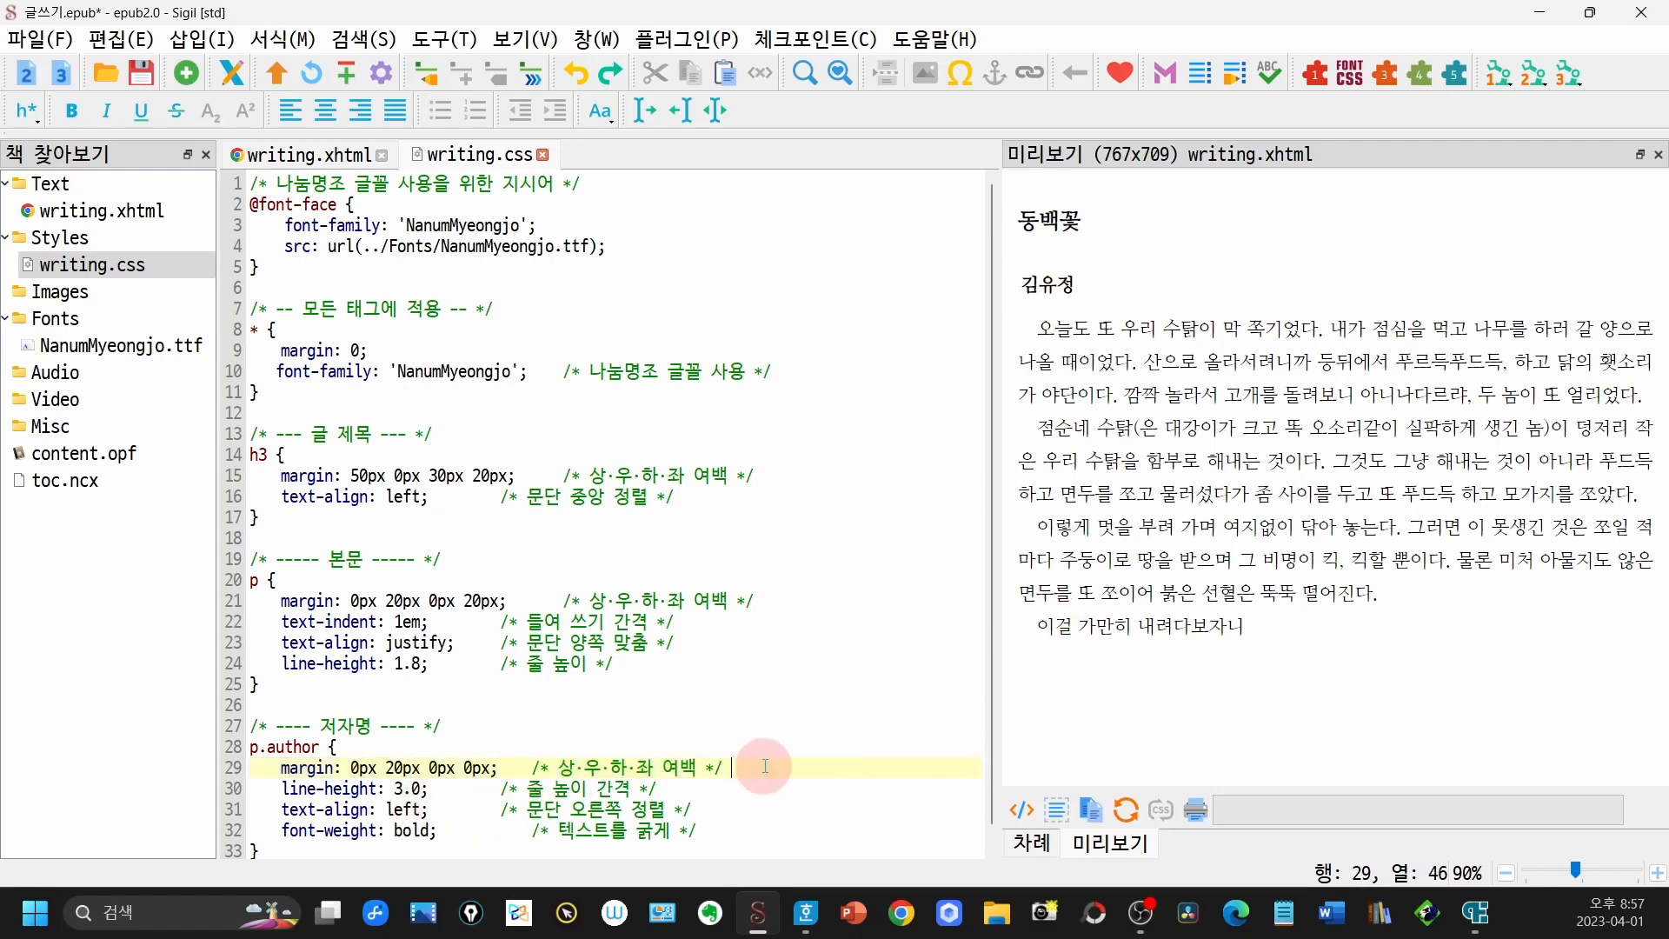
key("shift+Home")
key("Delete")
key("Delete")
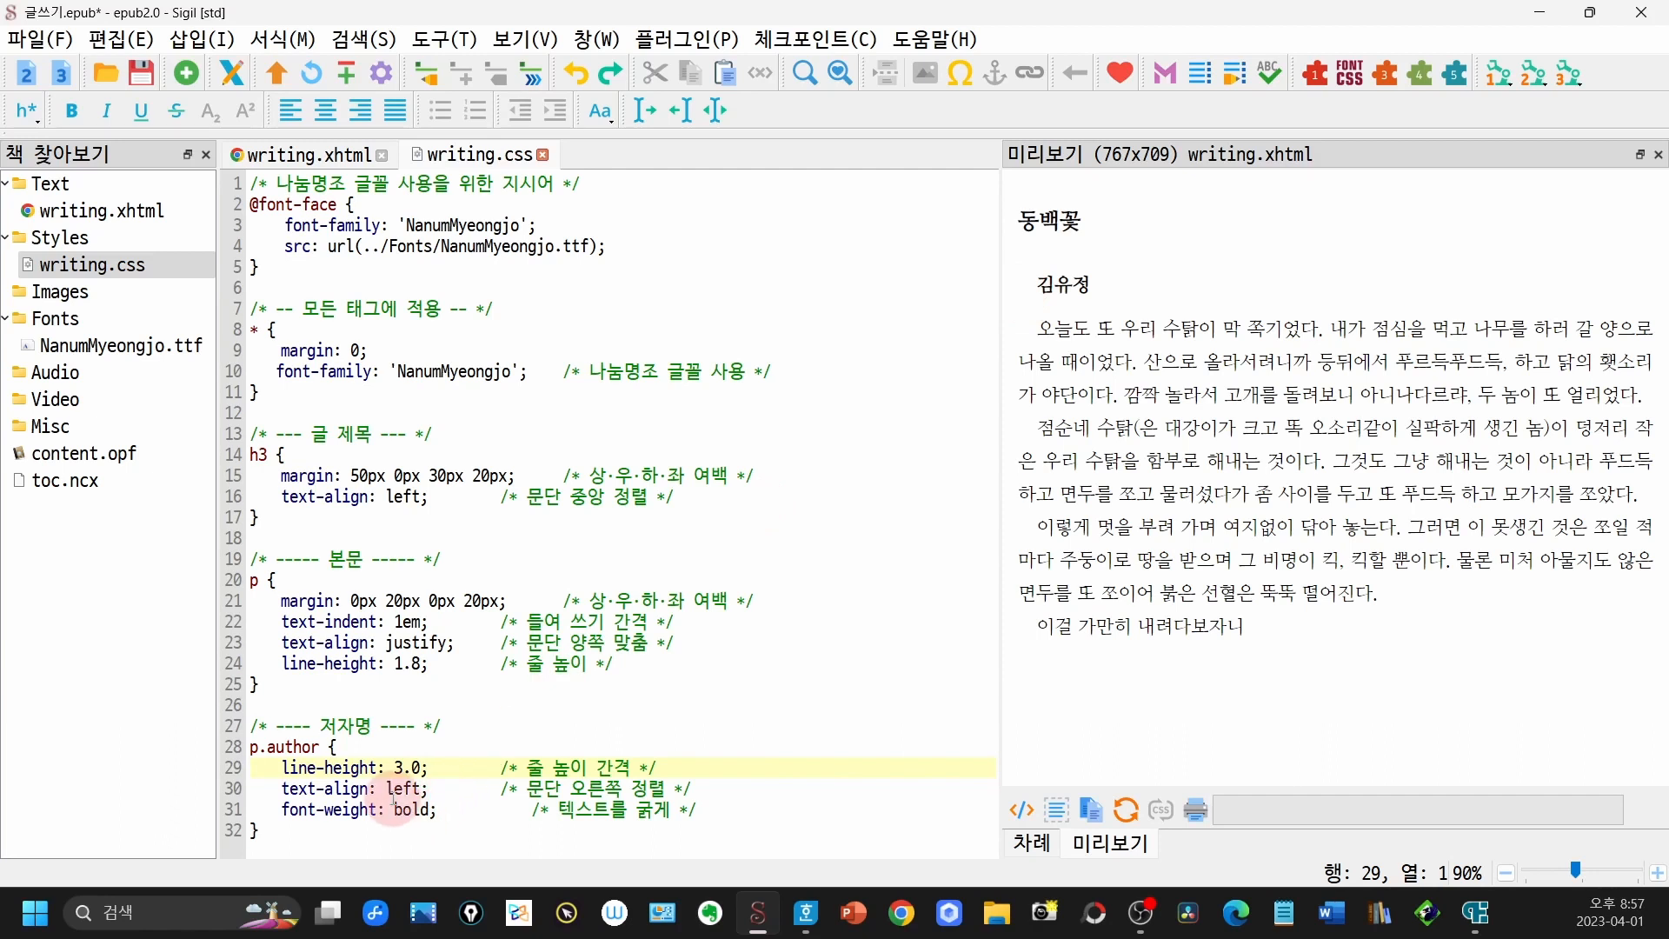
left_click_drag(386, 789, 407, 790)
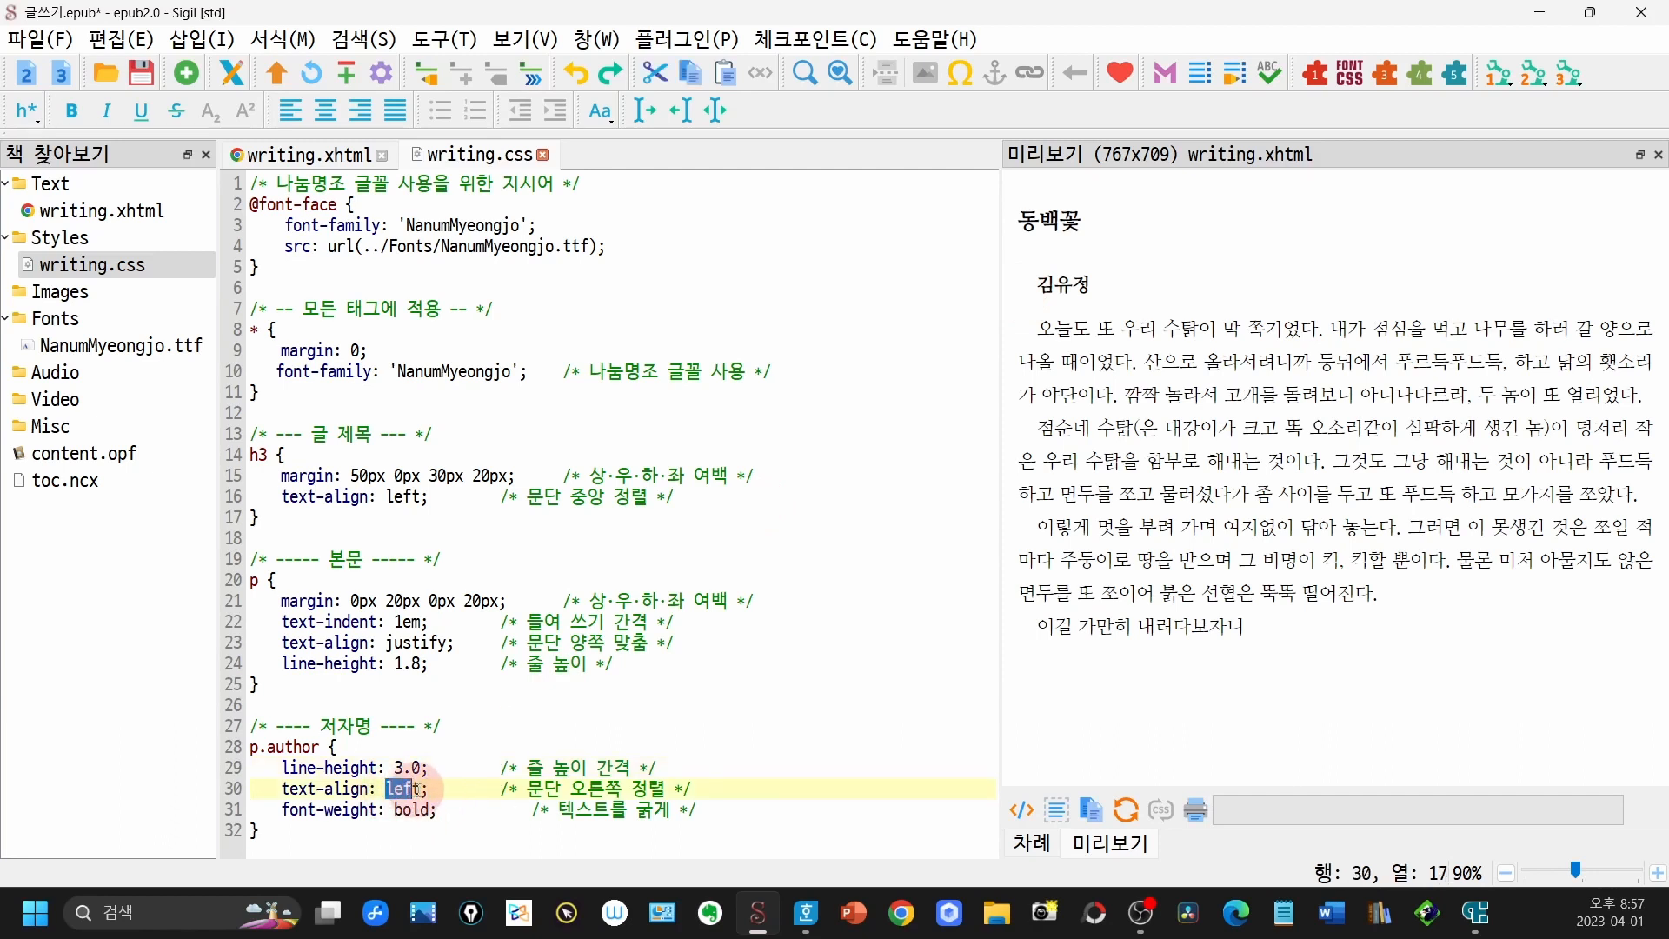
type("right")
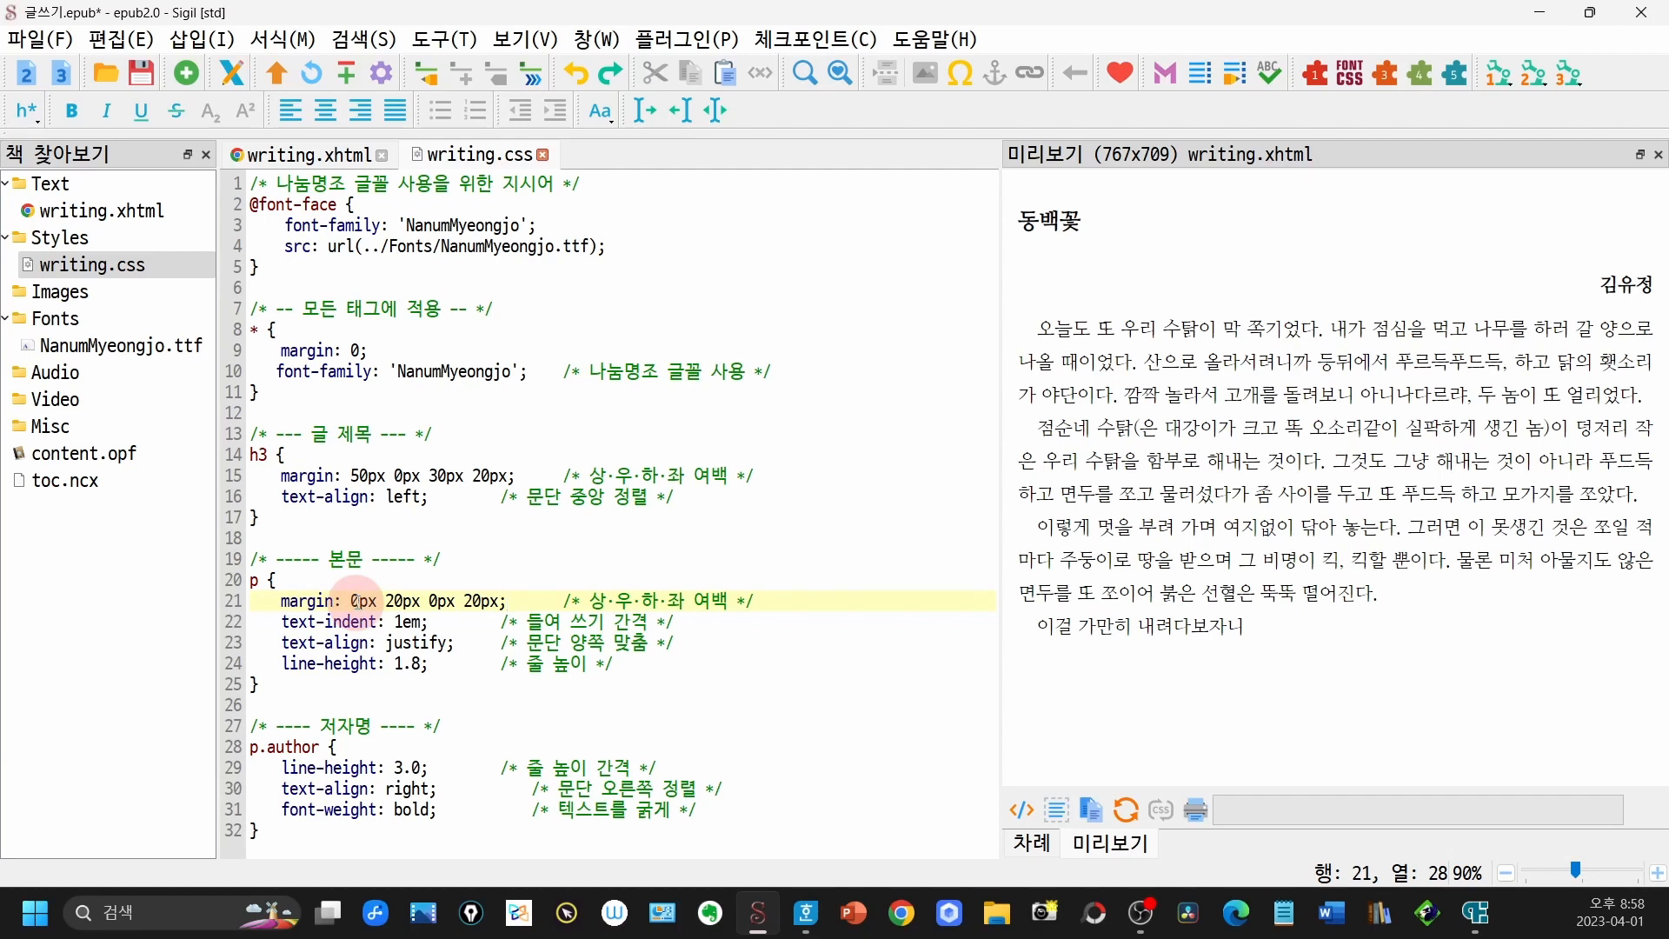
- Set the bottom margin in the body text's p rule to 15px
left_click(431, 599)
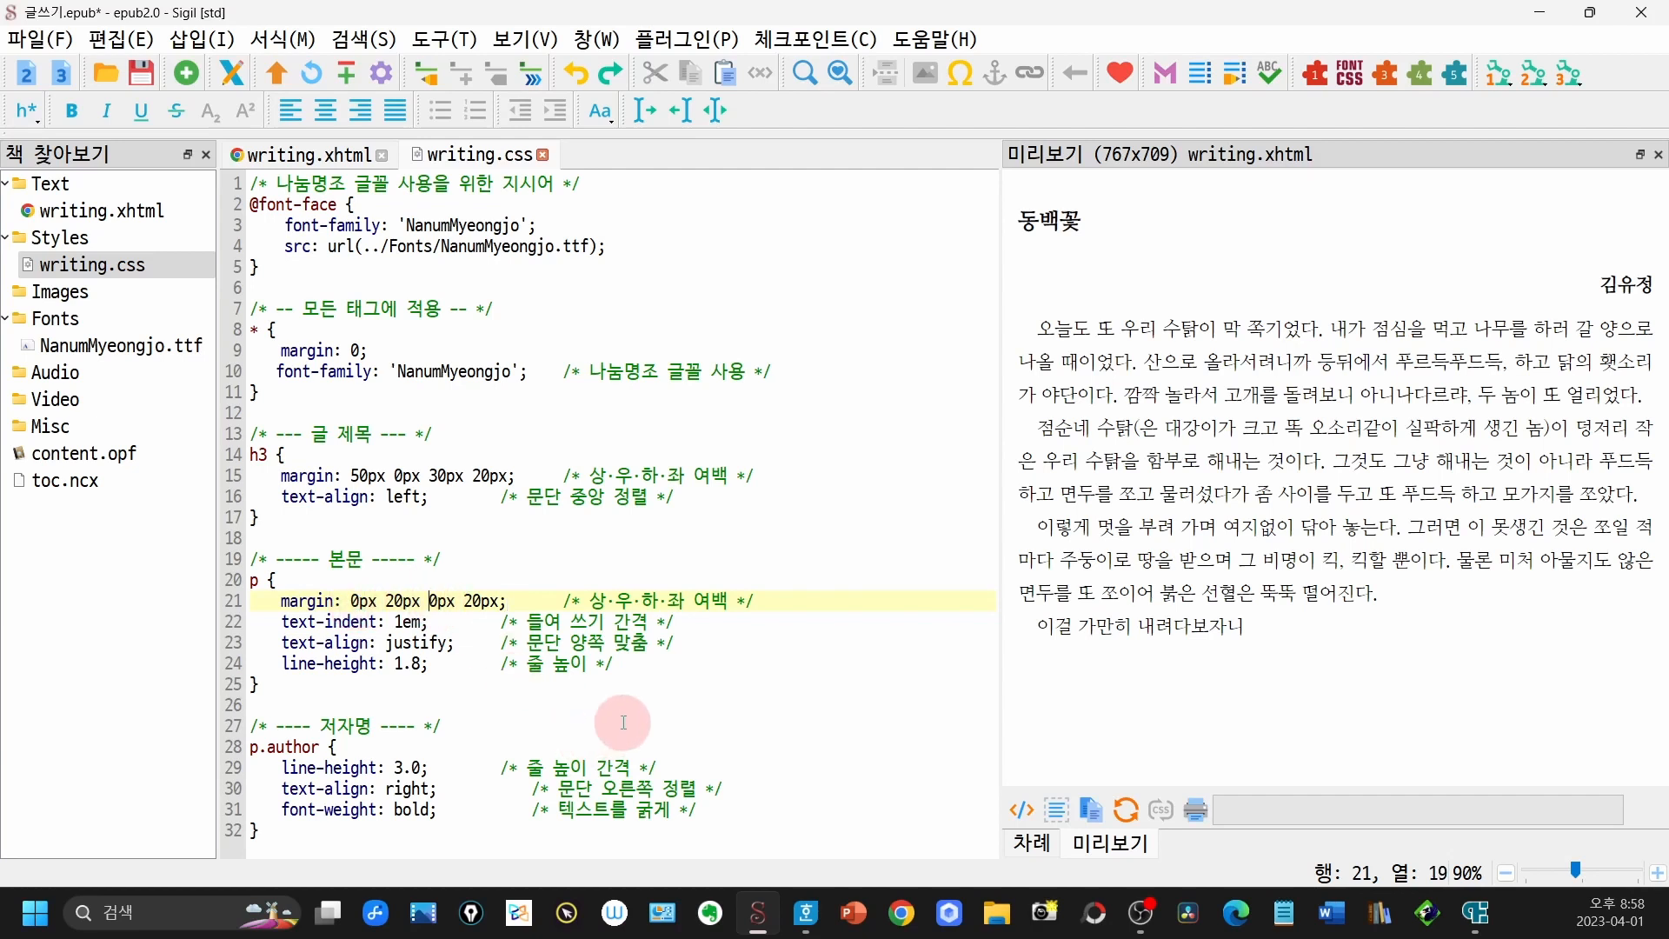
type("15")
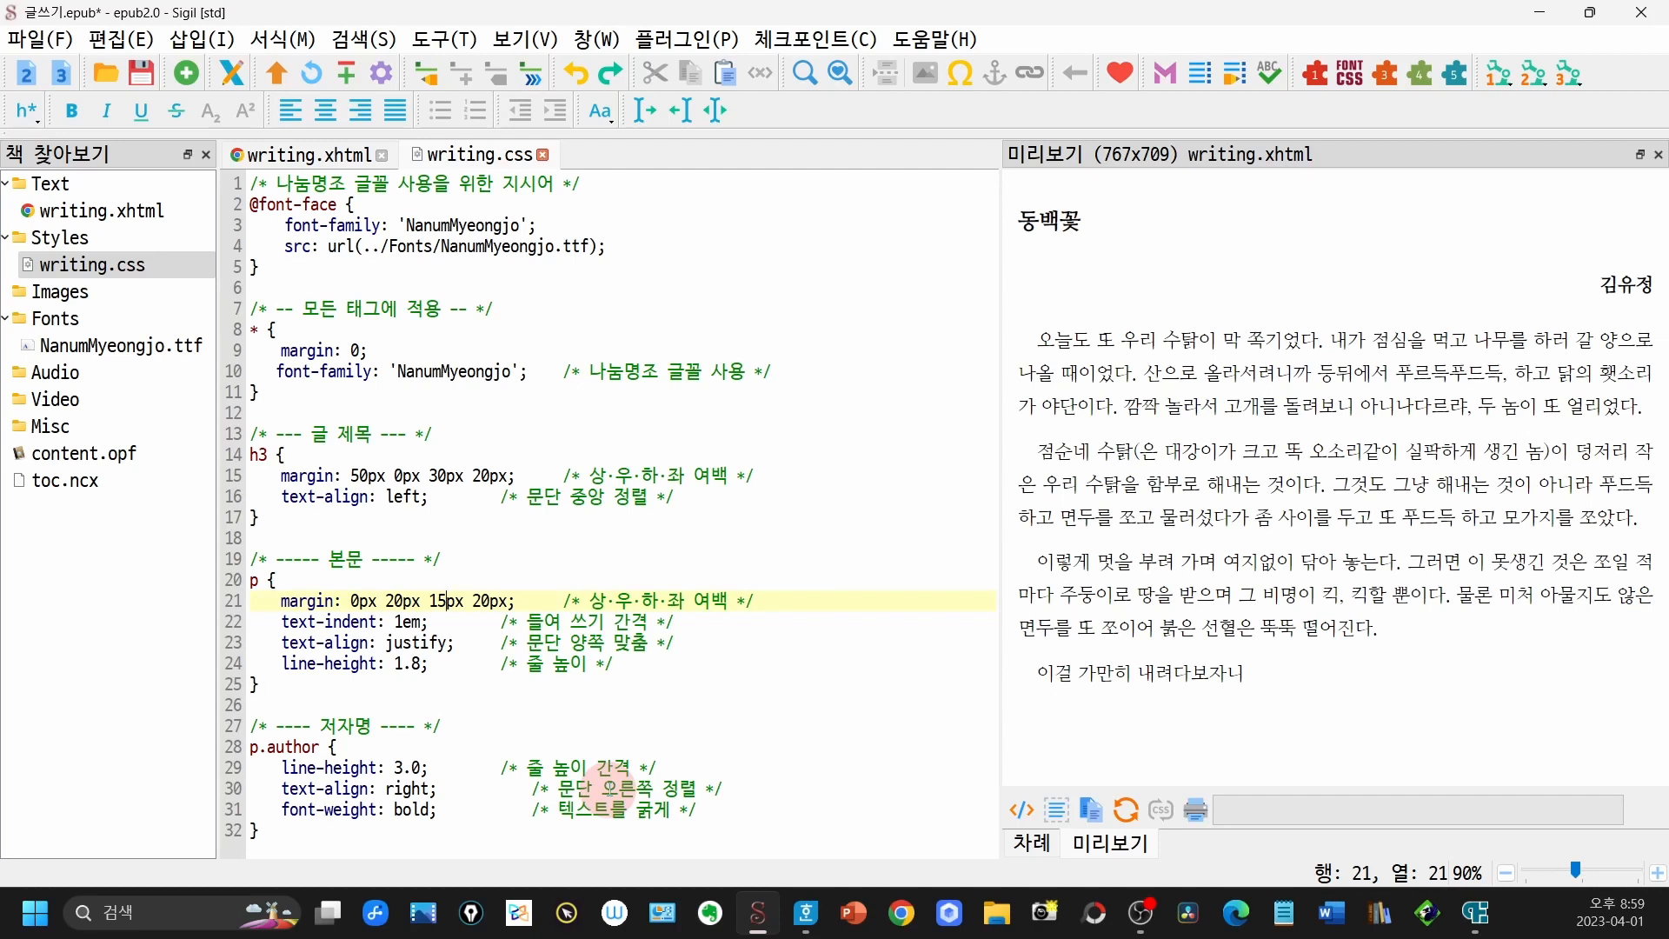
left_click(1039, 230)
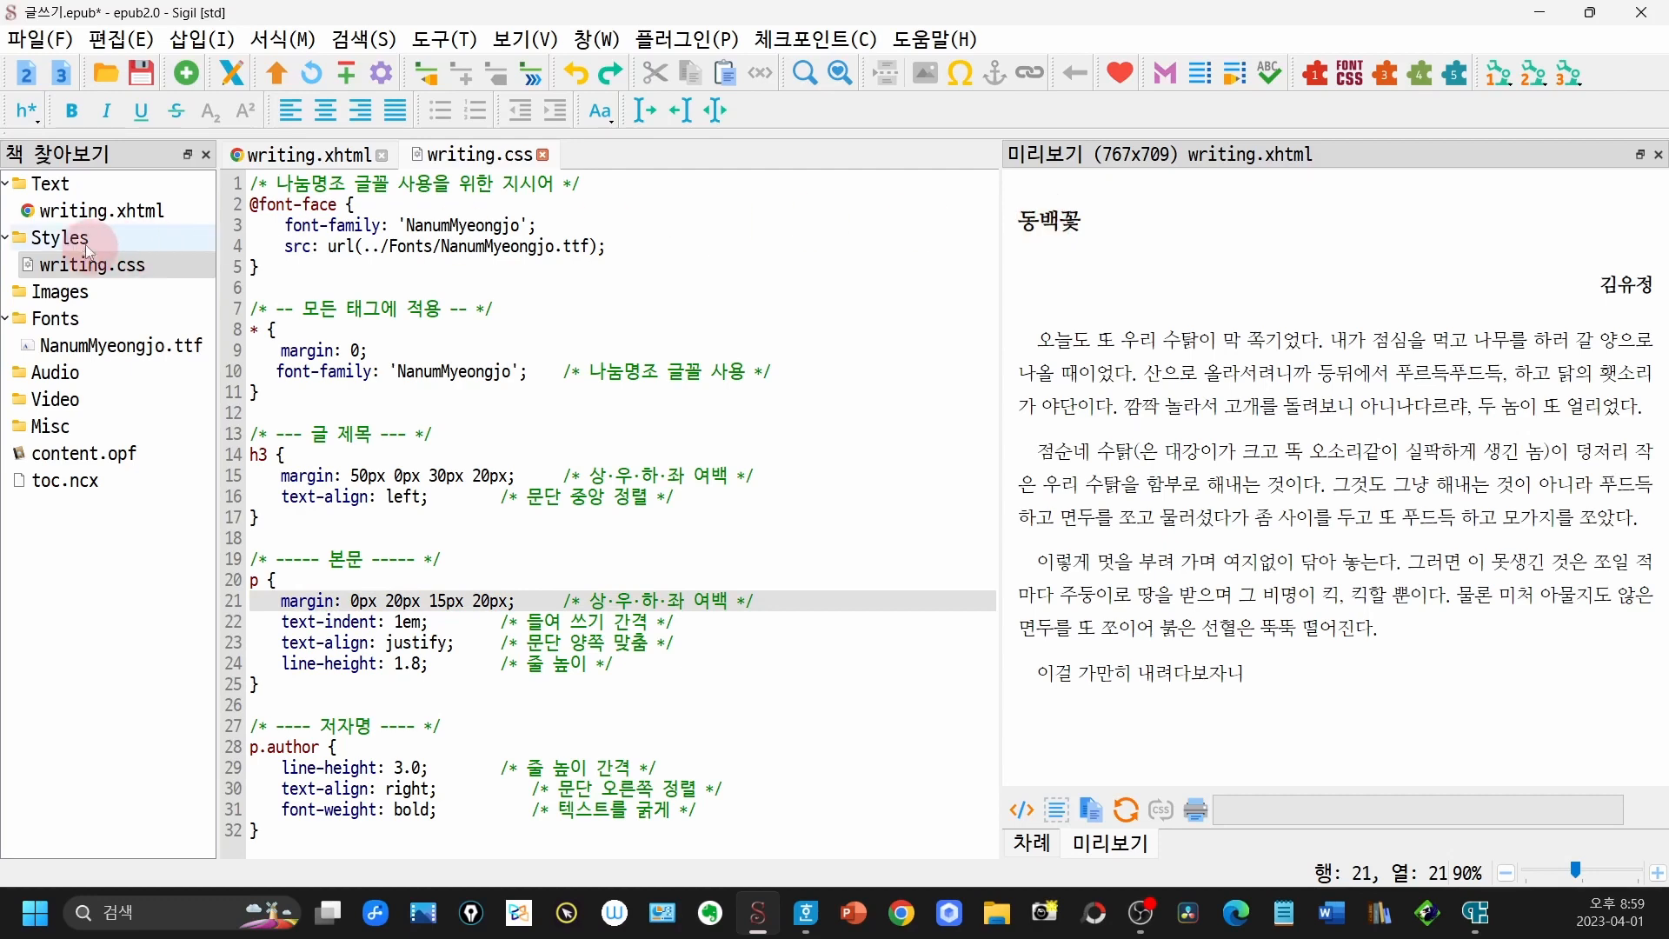
- Check the h3 title markup in writing.xhtml, and set the h3 rule's text-align to center in writing.css
double_click(86, 218)
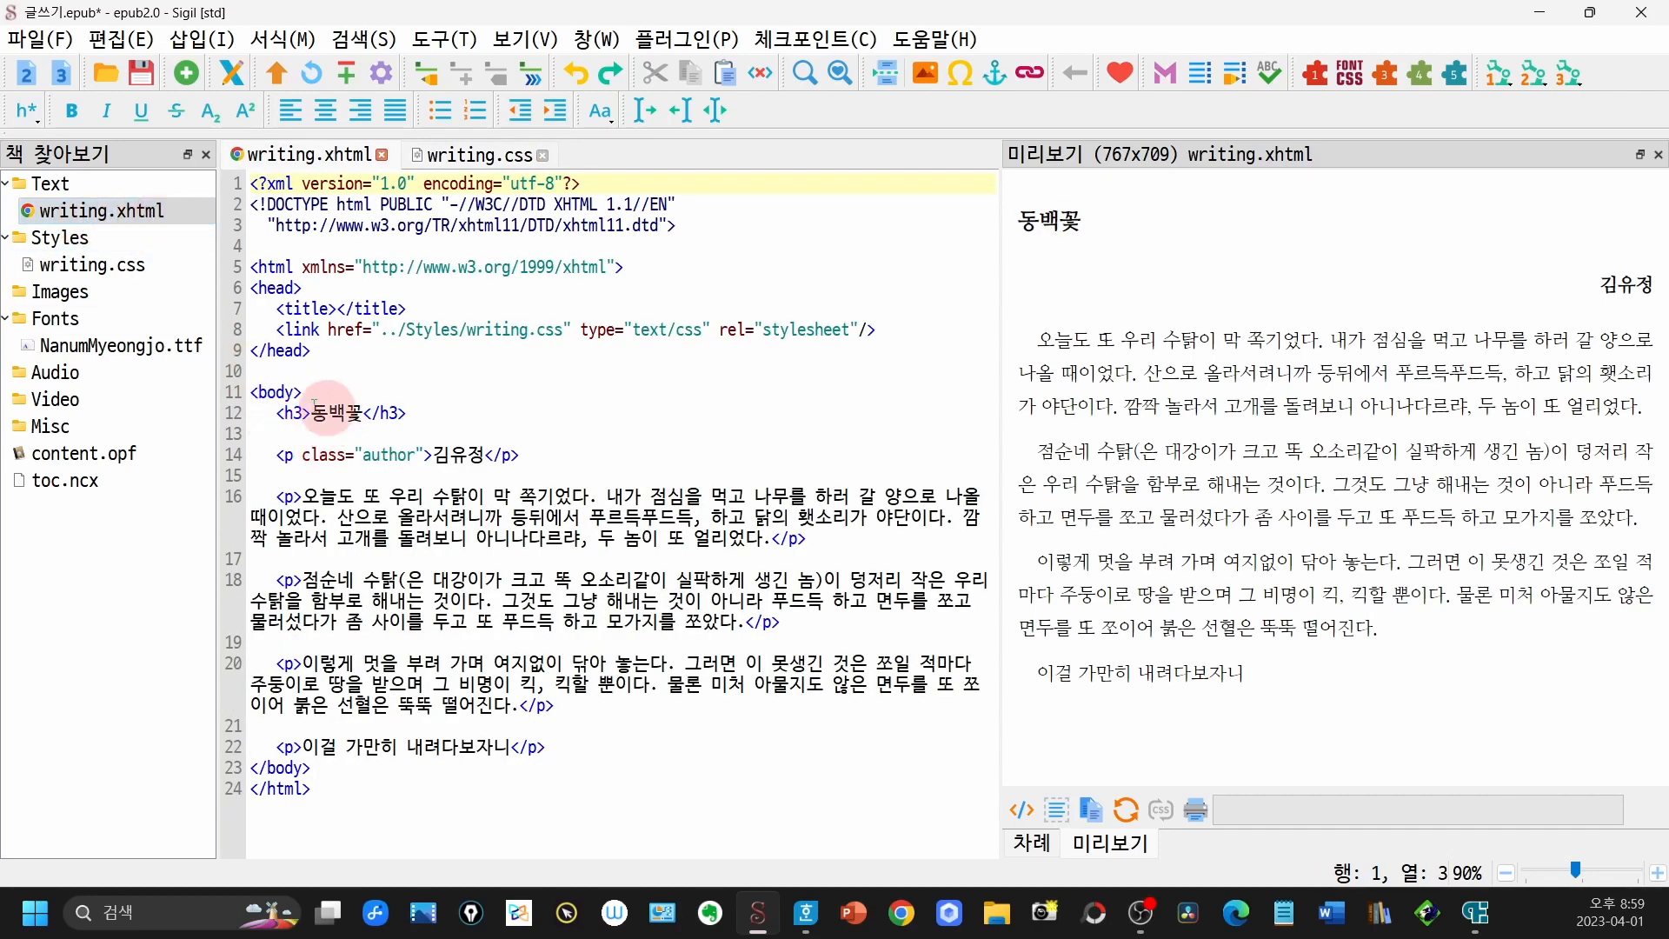
double_click(135, 265)
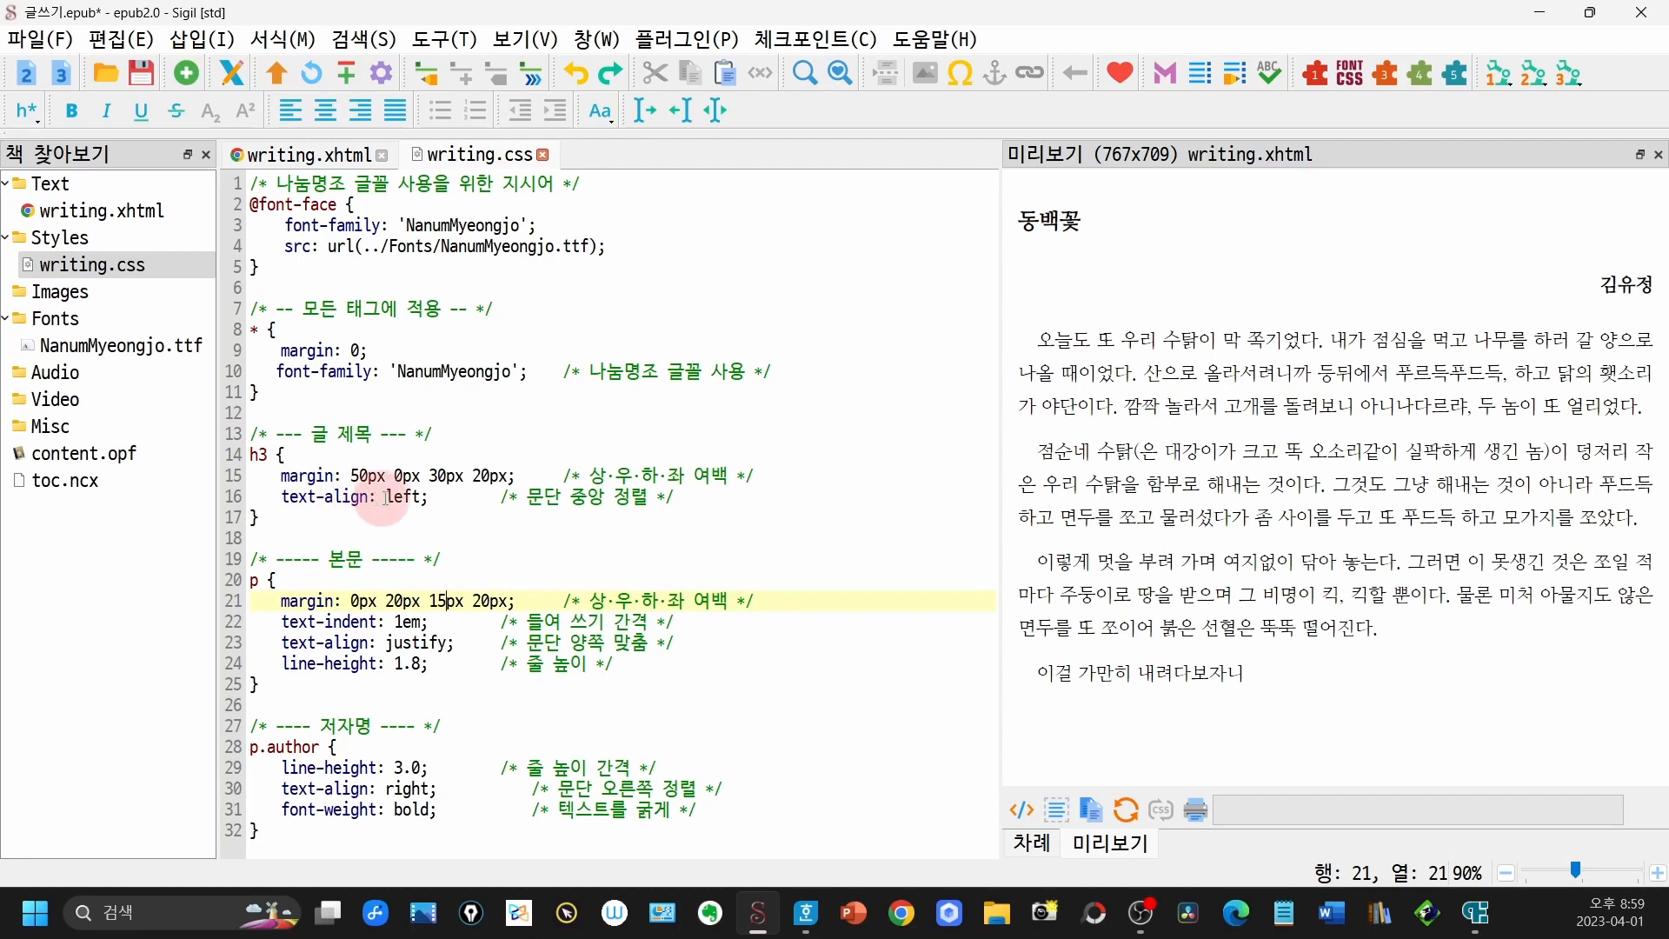
left_click_drag(387, 496, 412, 497)
type("center")
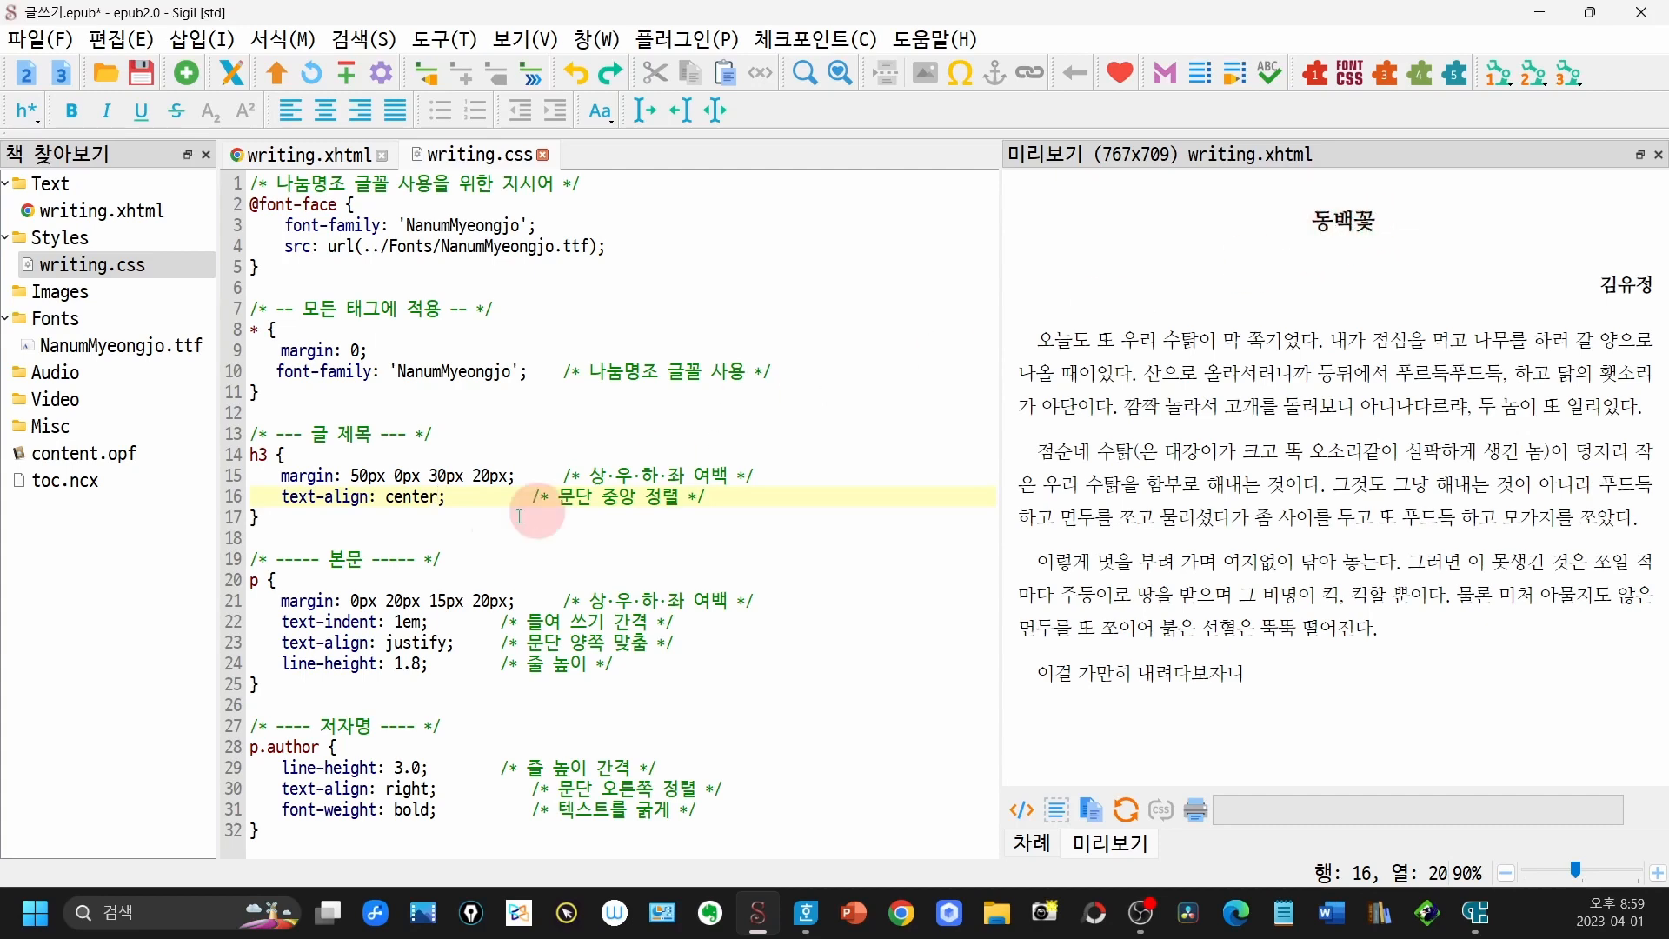
- Add a font-size declaration of 1.2em as the first line of the h3 rule
left_click(363, 459)
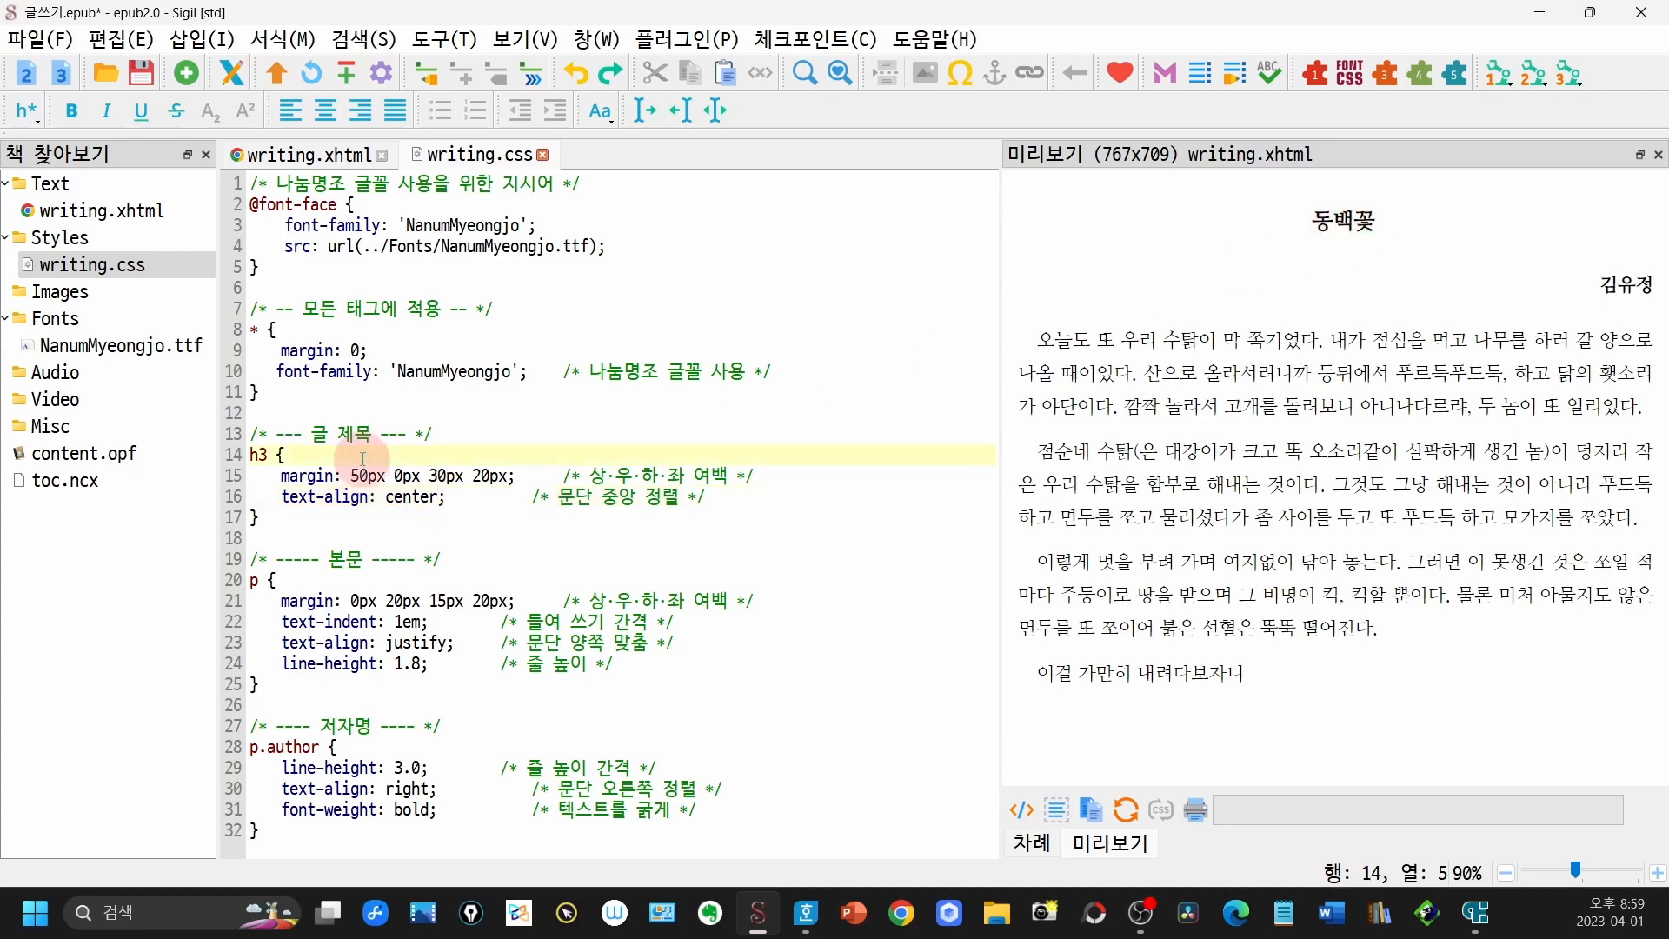
key("Return")
key("Tab")
type("font-size: ")
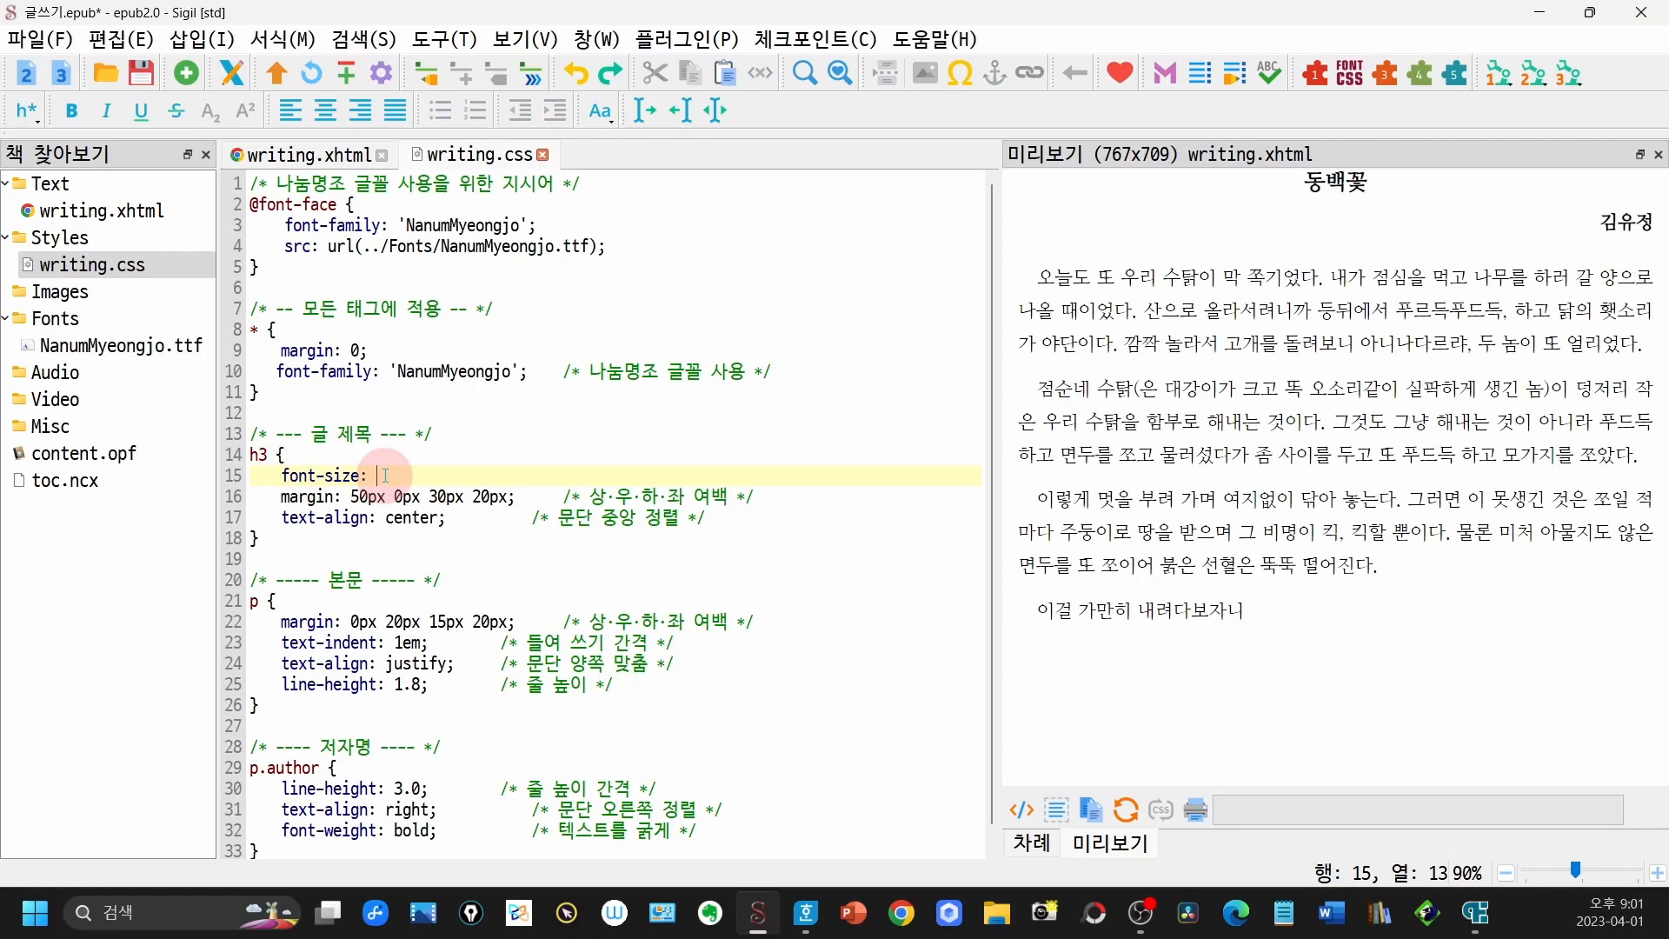
type("1.2em;")
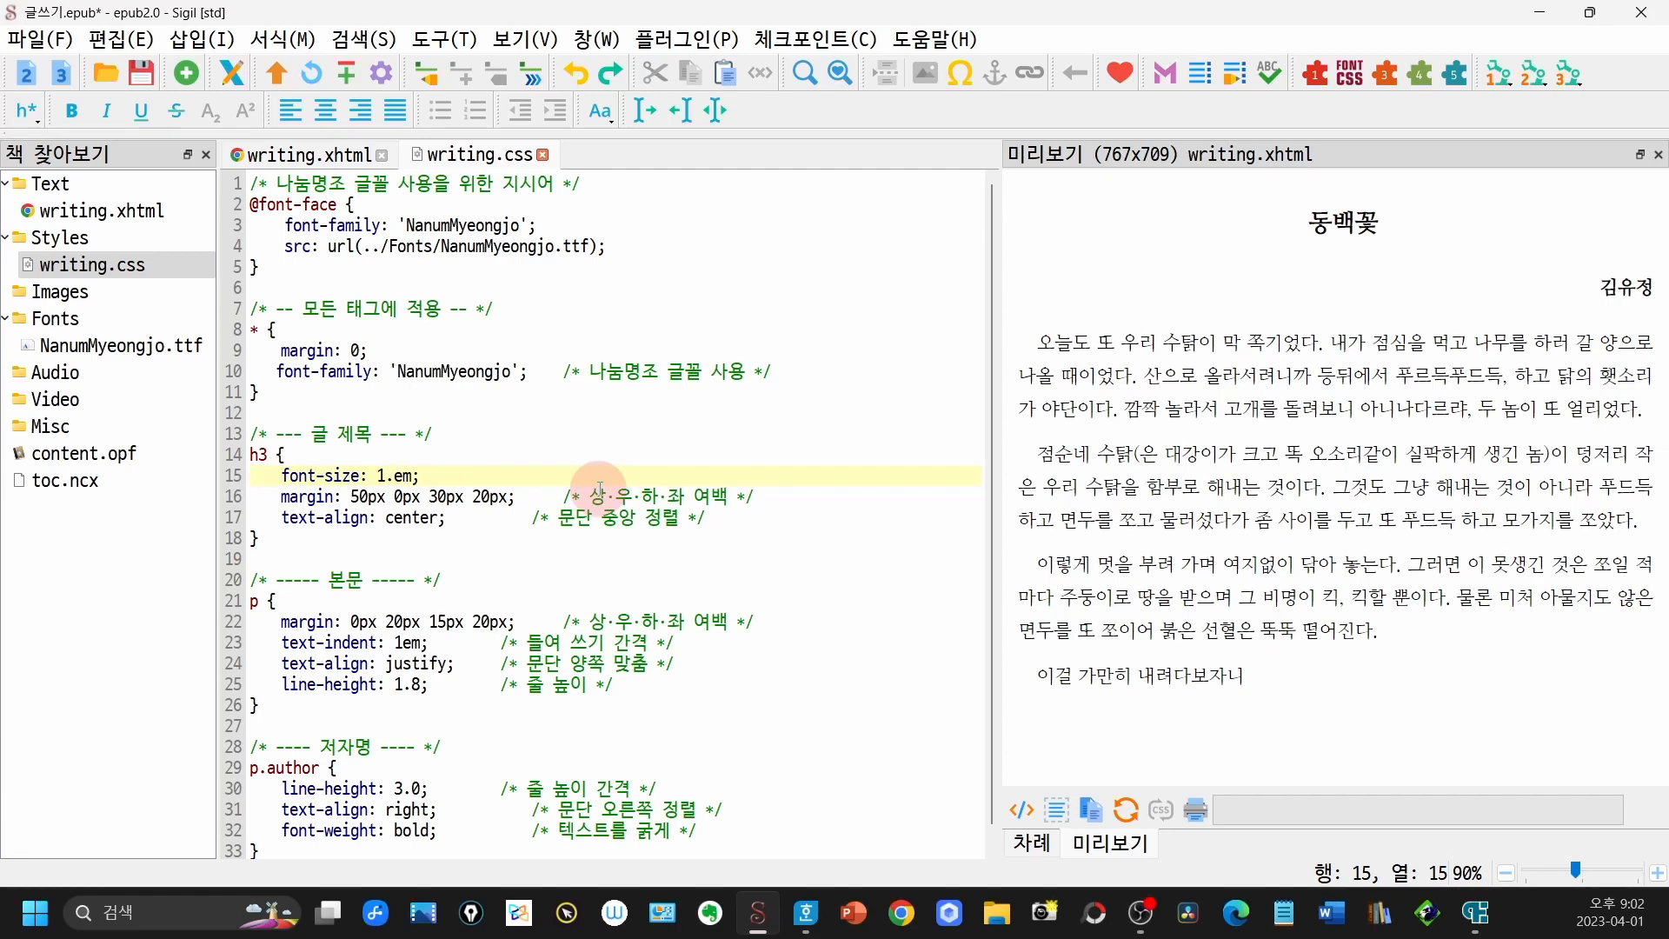
- Try an h3 font-size of 1.5em, settling on 1.4em
type("5")
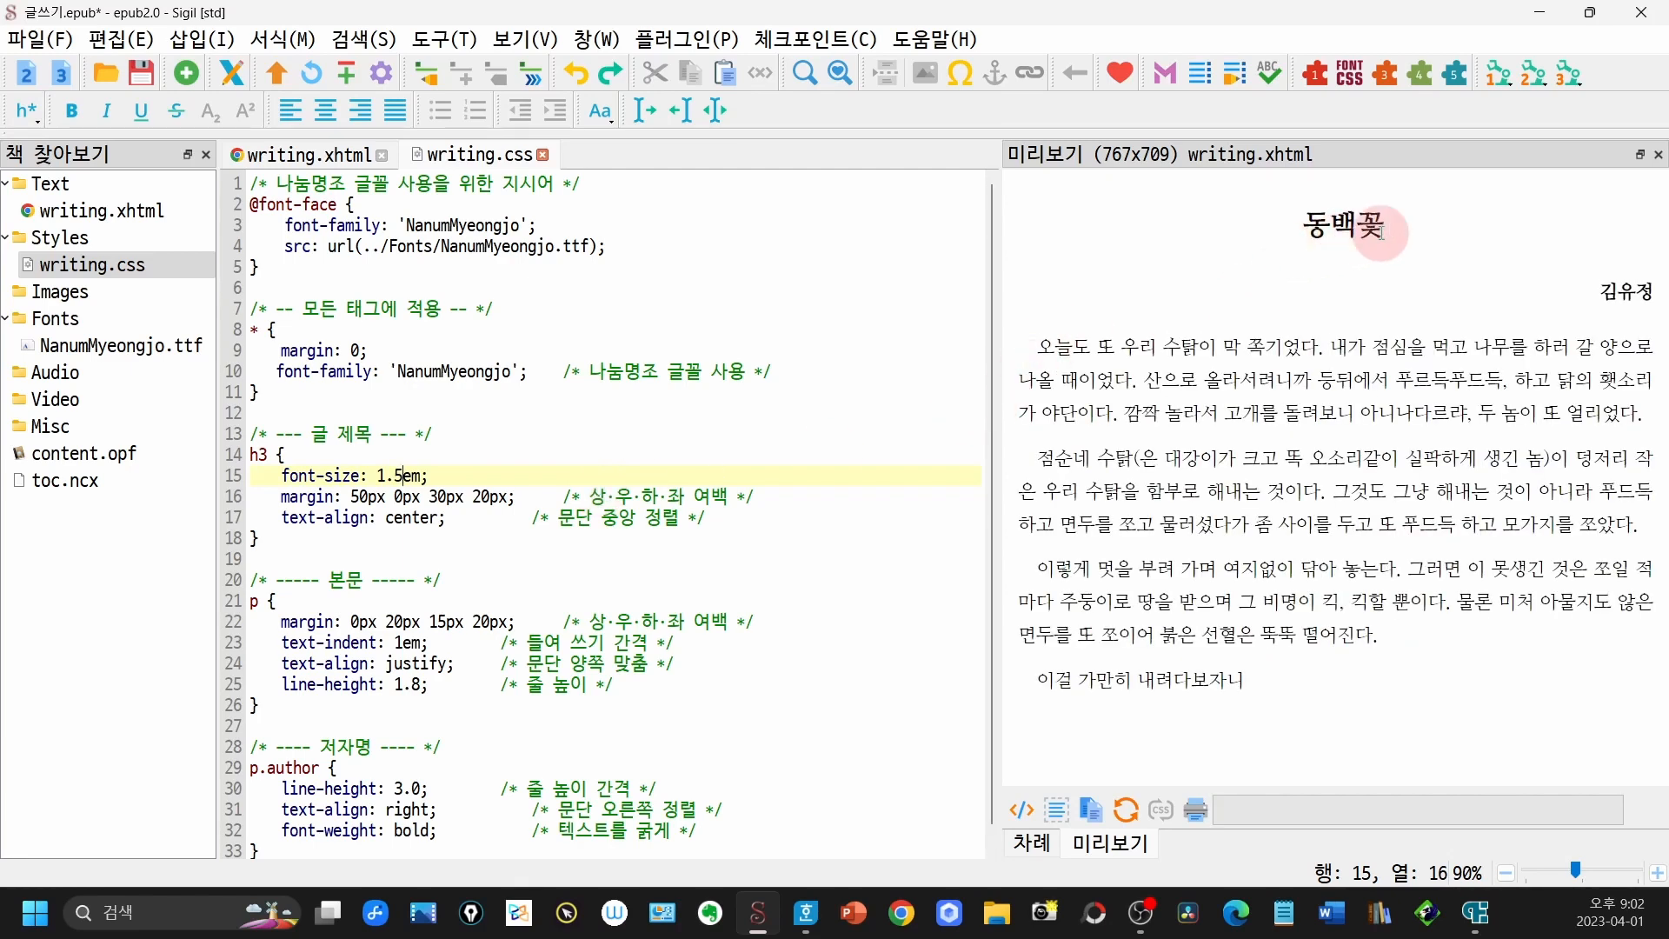
left_click(393, 476)
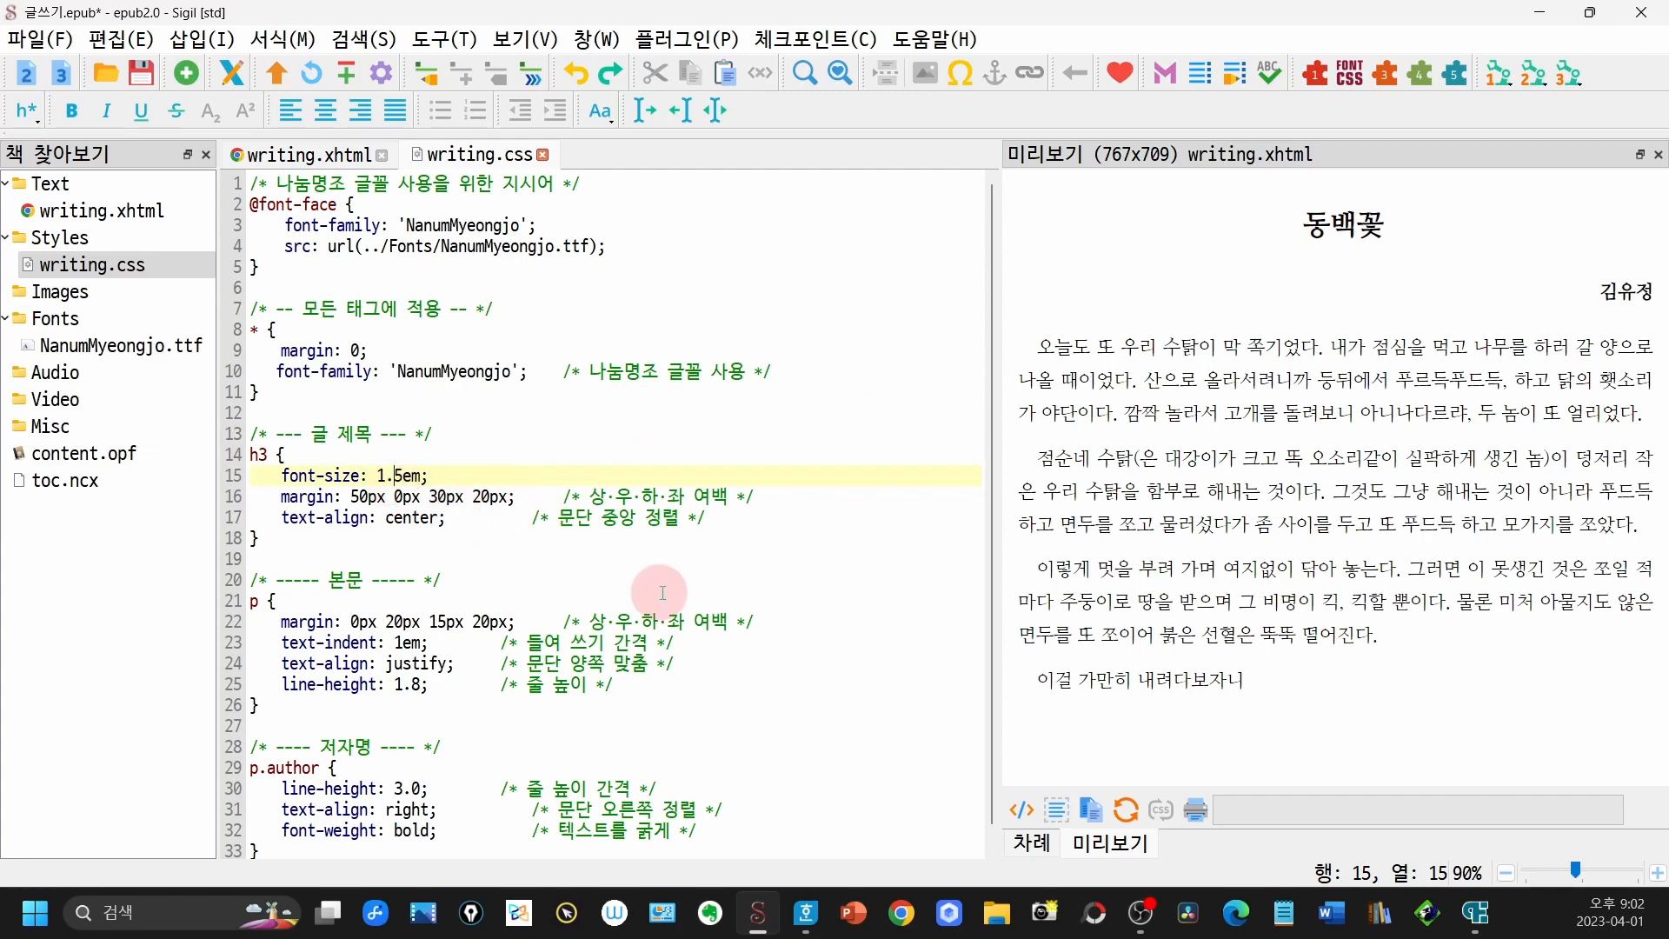
key("Delete")
type("4")
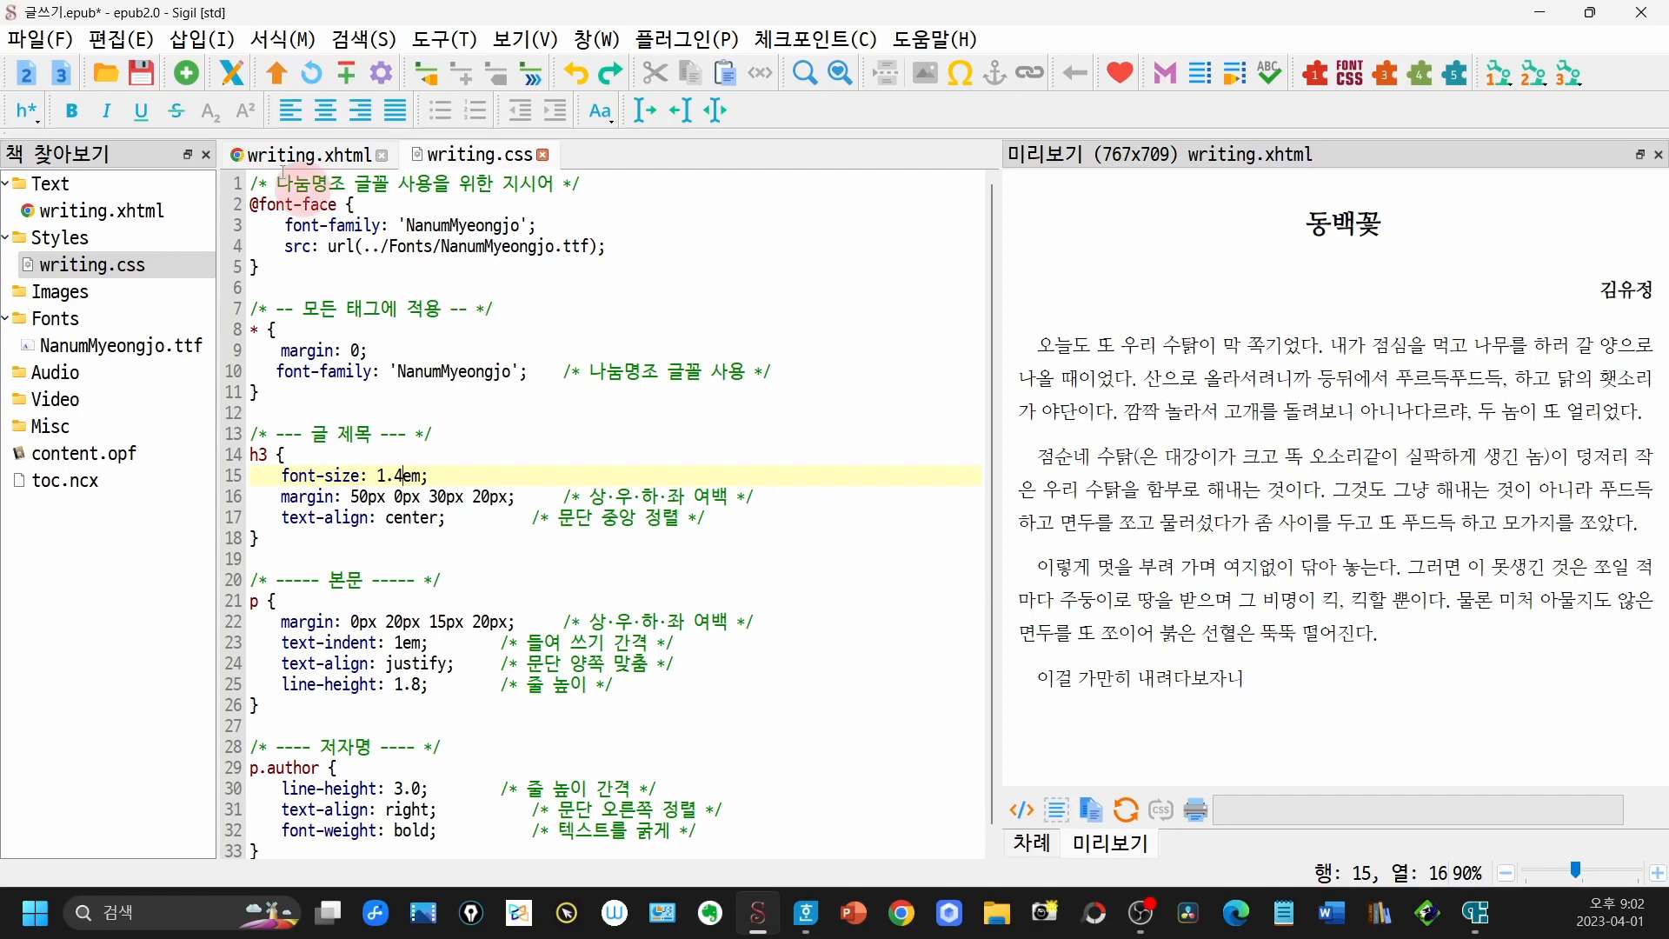
- Review the story's markup in writing.xhtml and return to the writing.css stylesheet
left_click(306, 155)
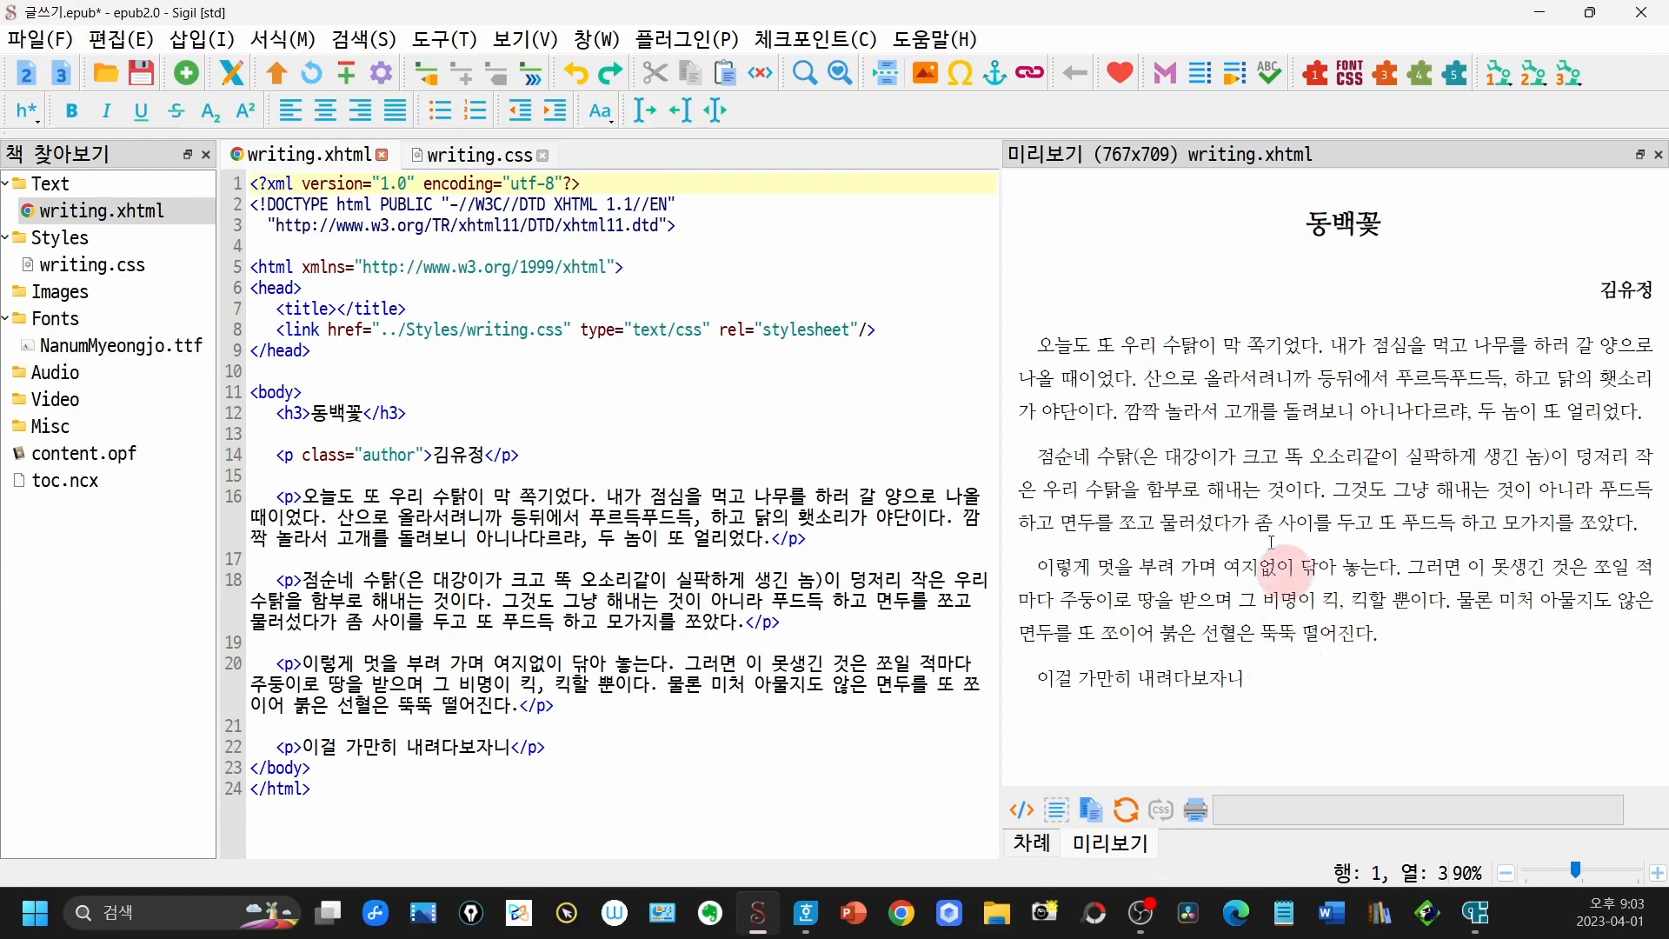
double_click(126, 266)
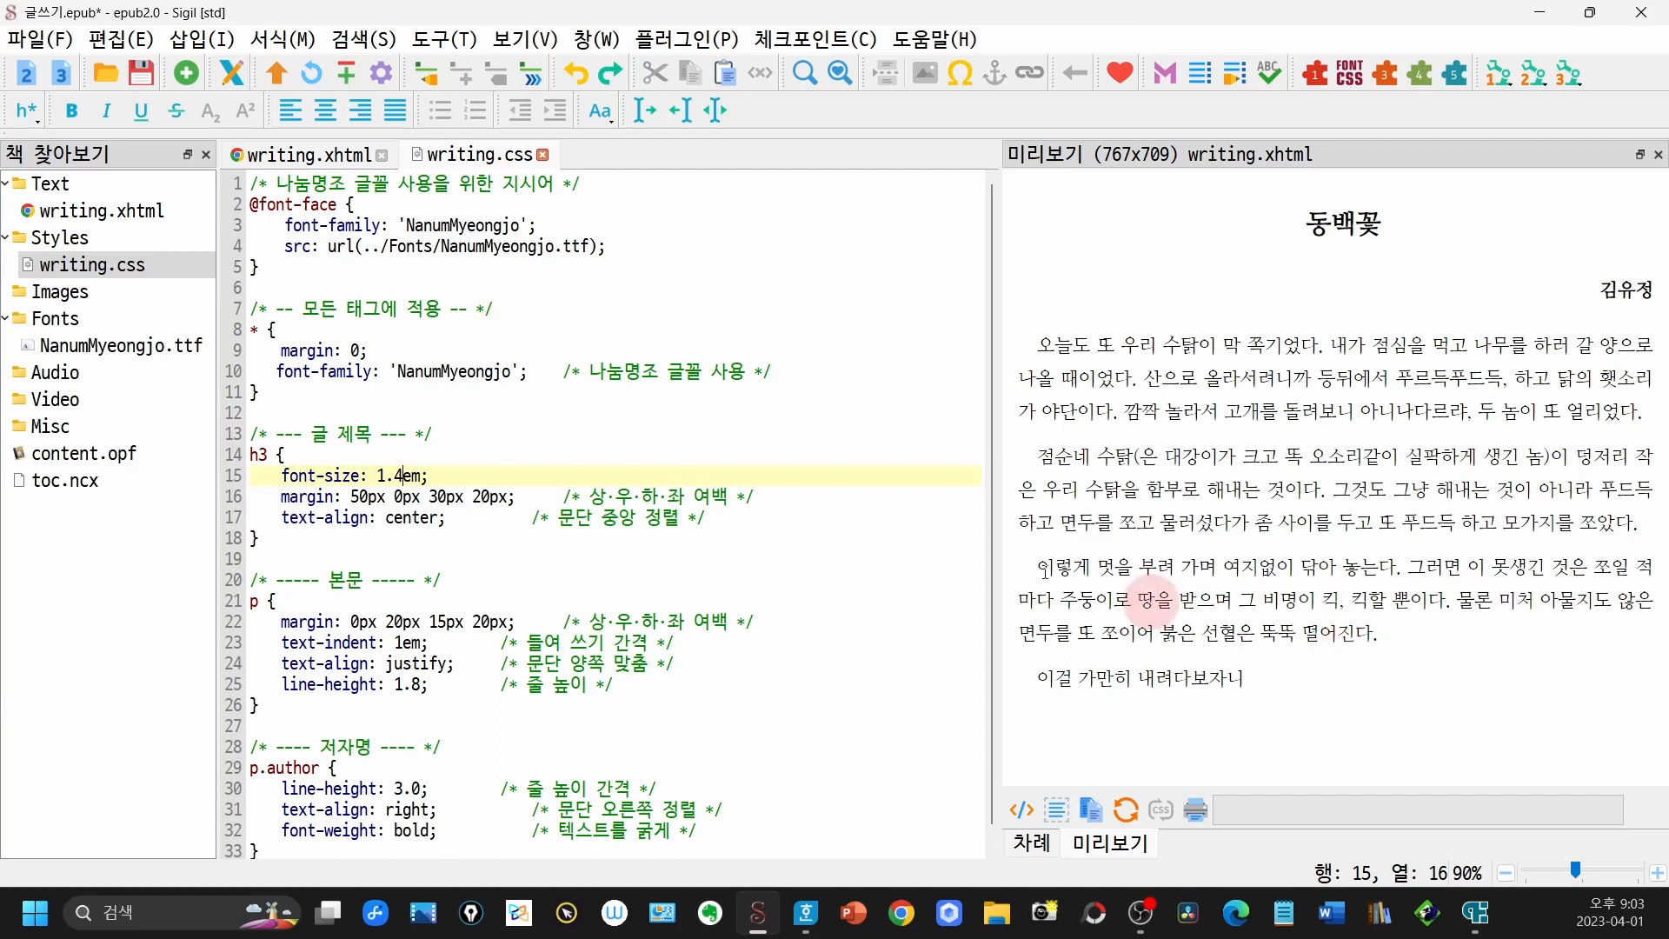
left_click(98, 266)
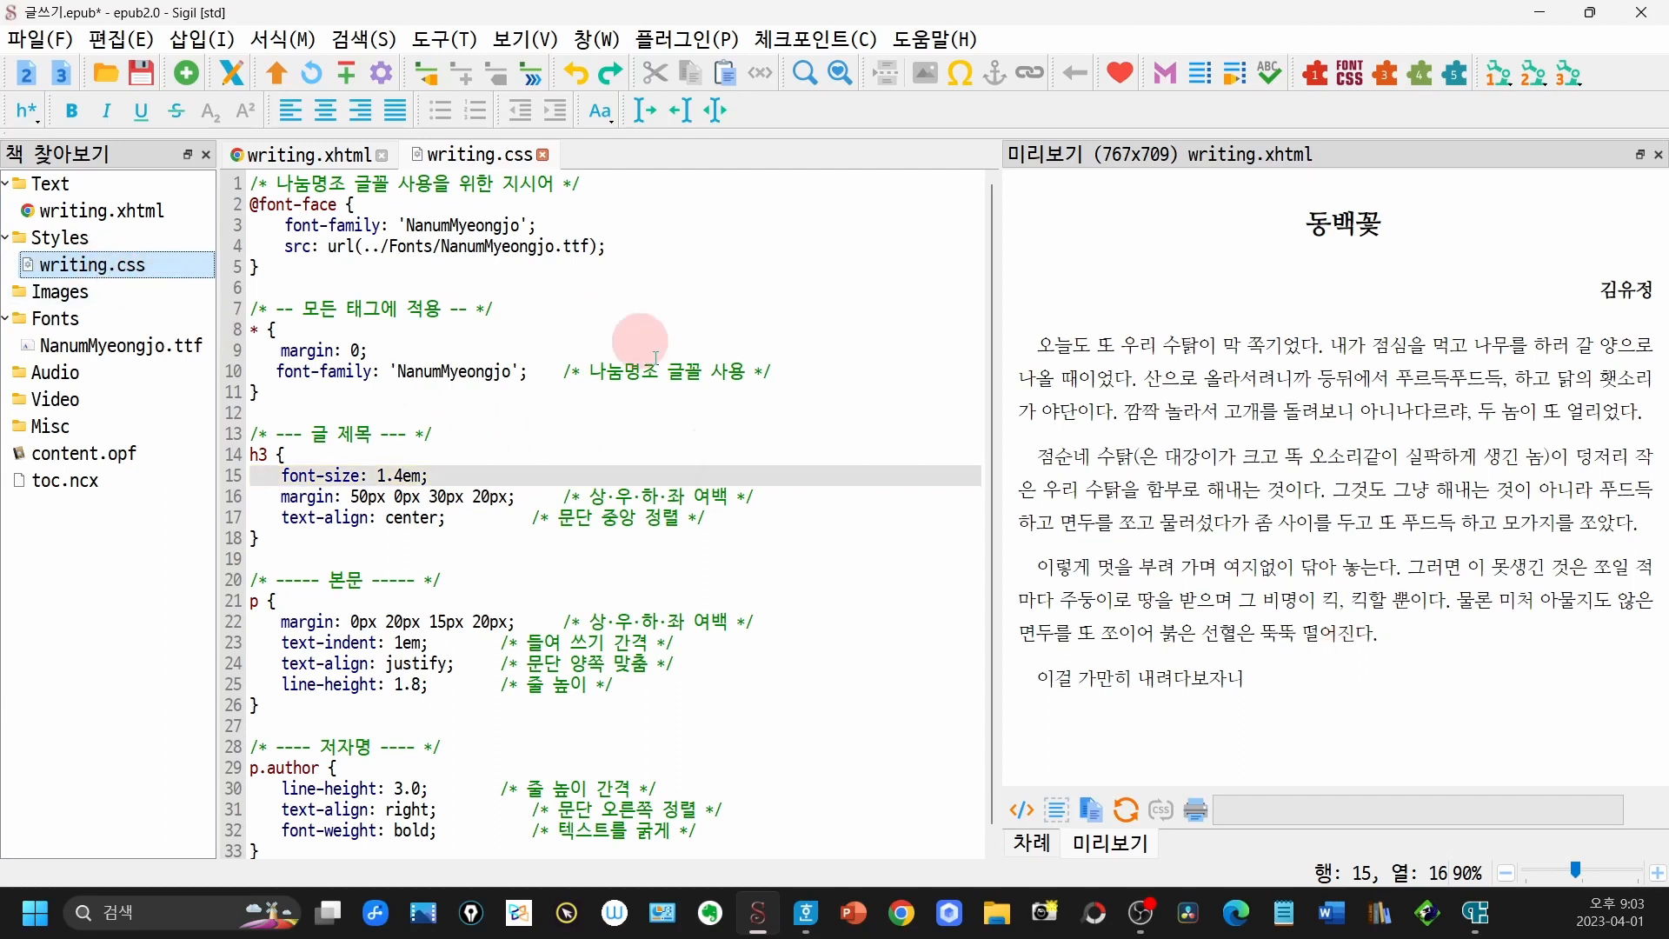